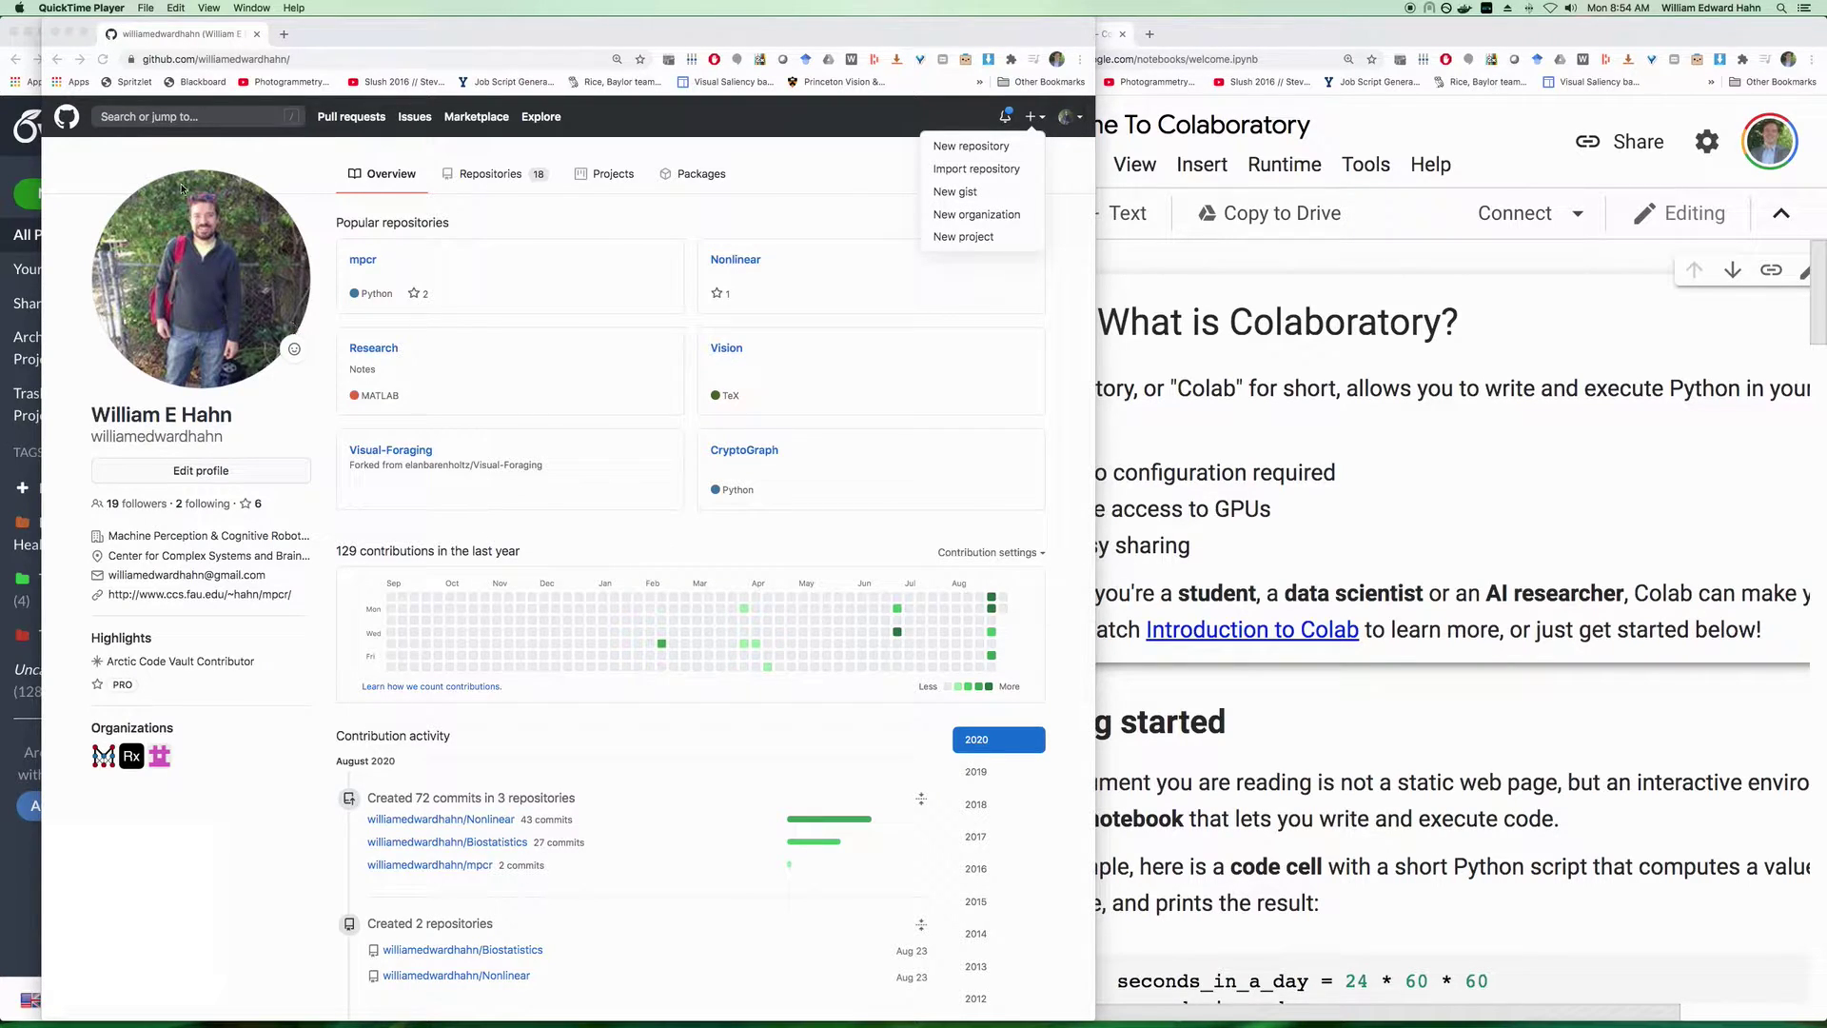
Create a new public GitHub repository named Fall2020, initialized with a README file.
click(1033, 119)
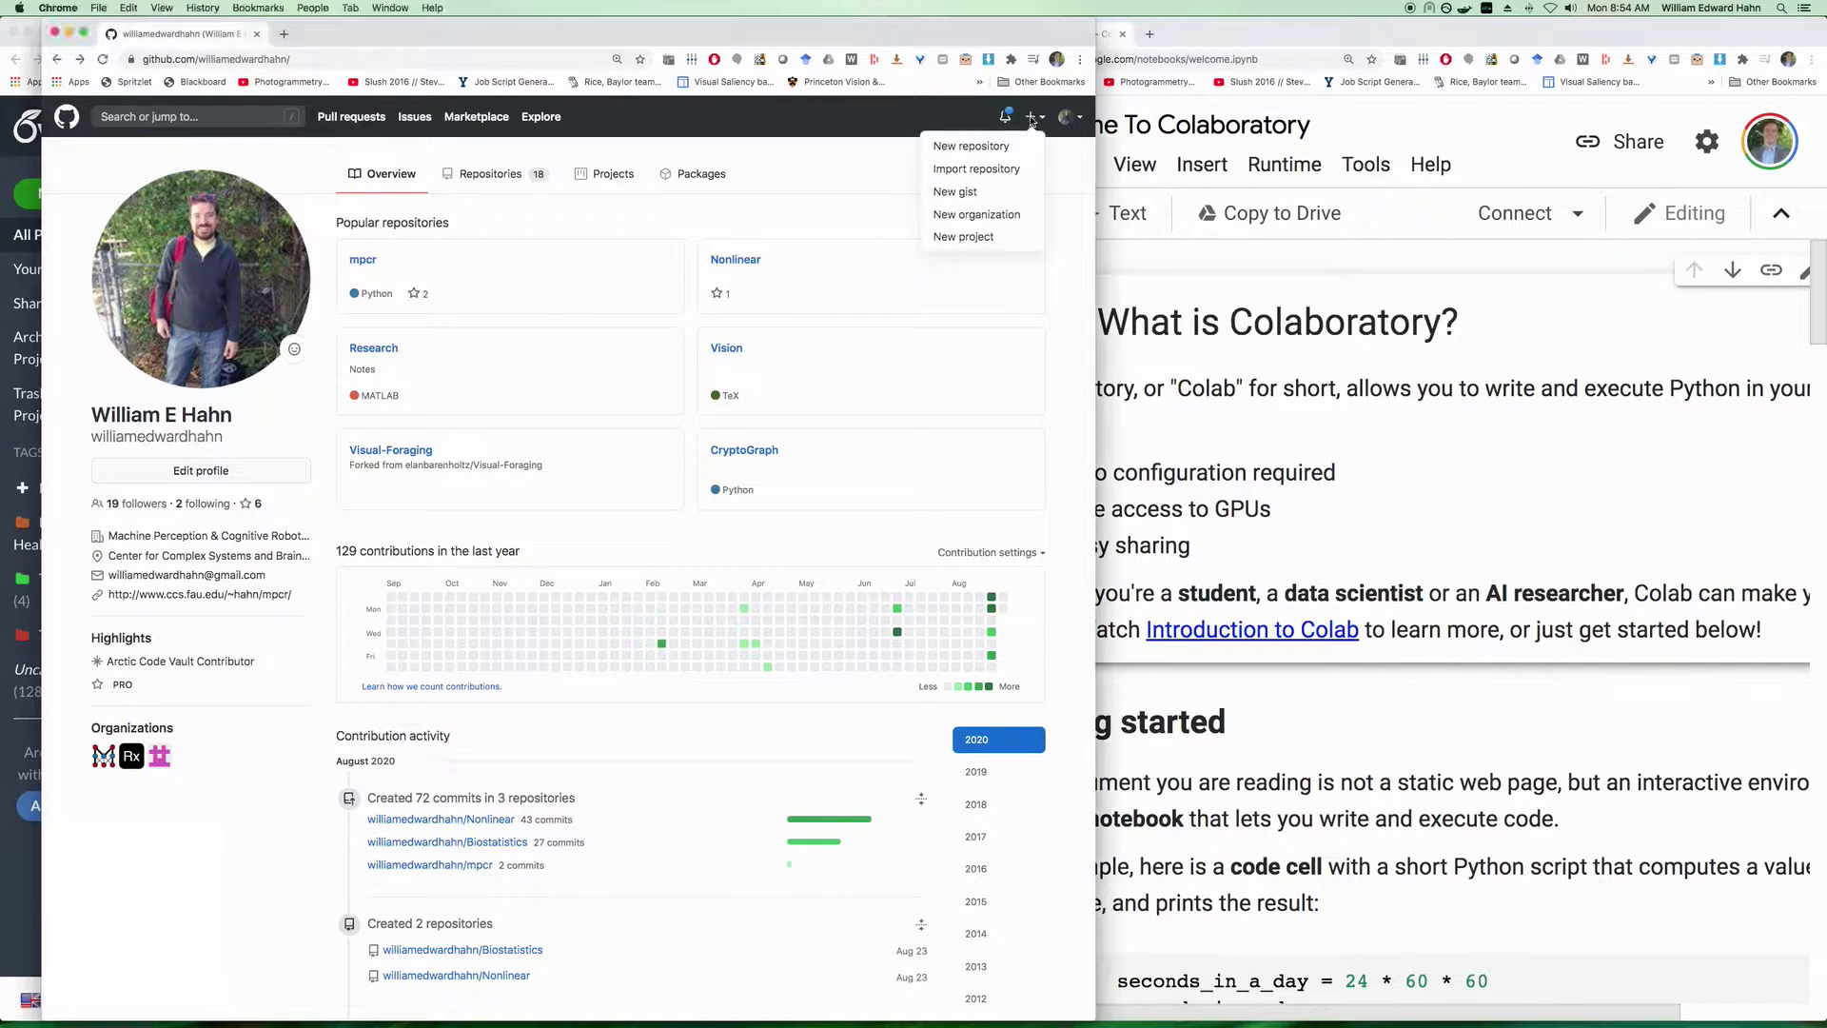
click(988, 148)
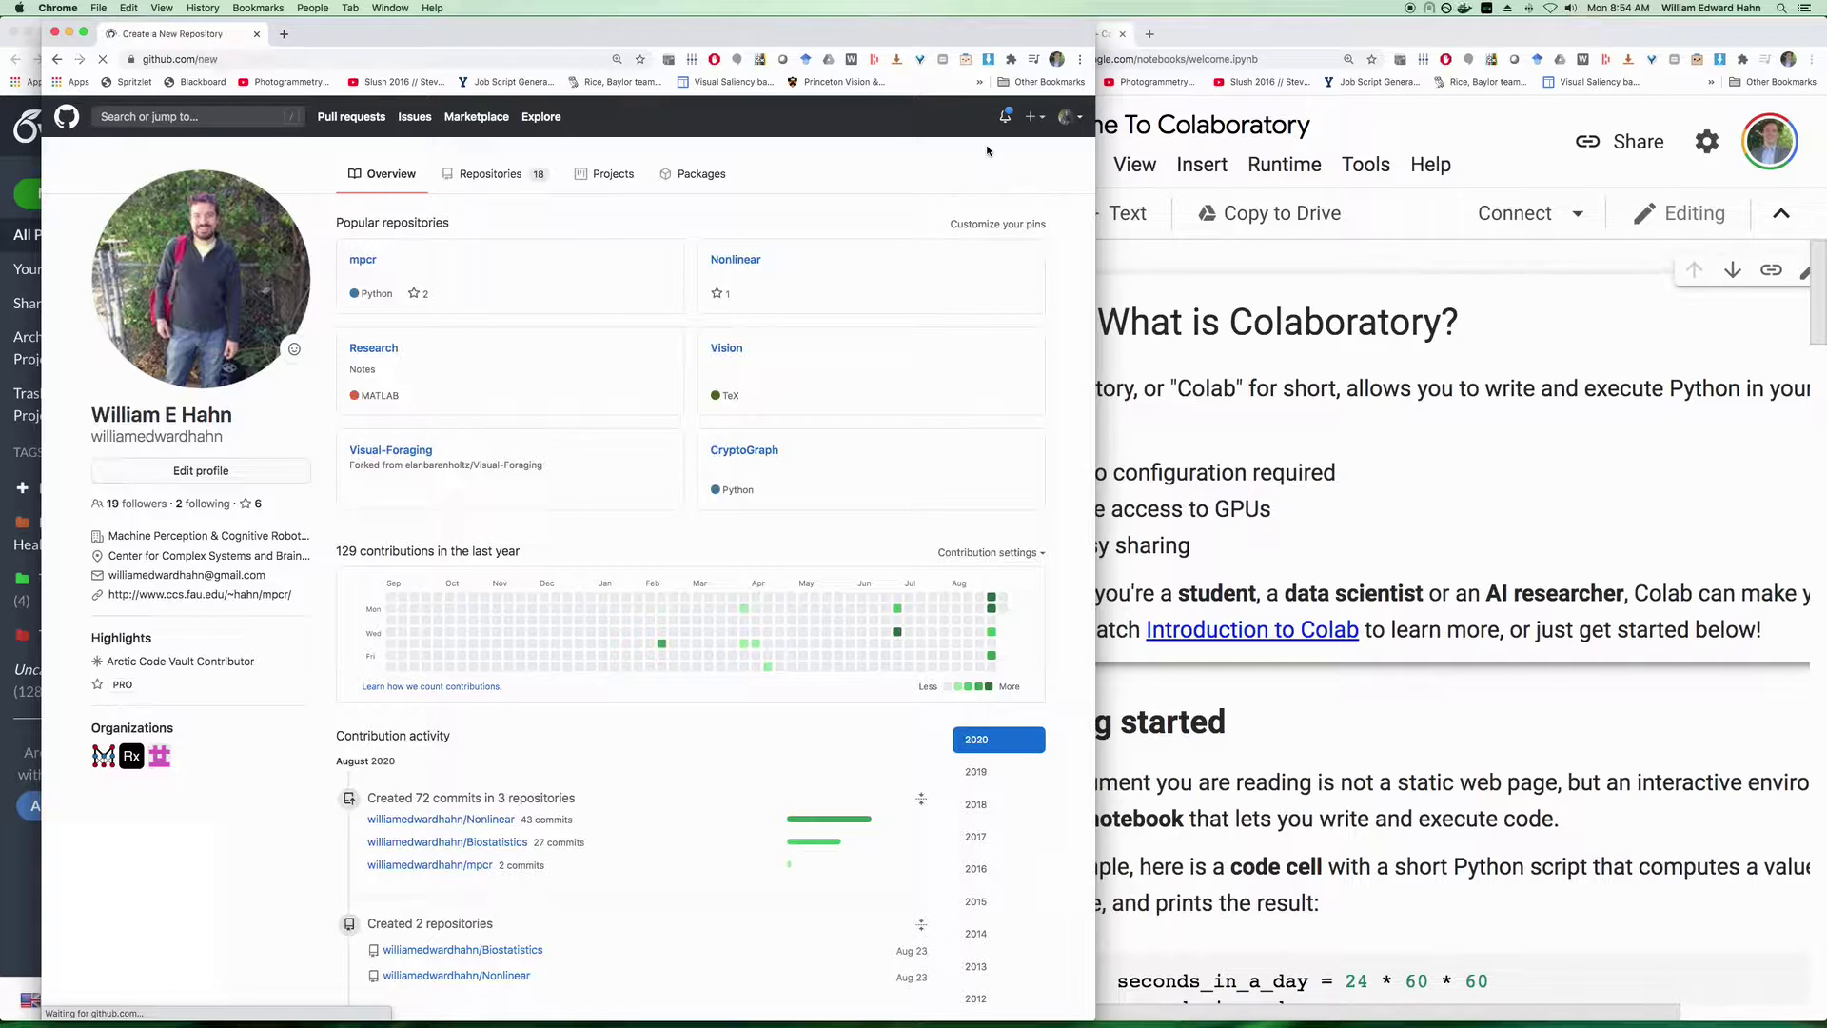
click(549, 298)
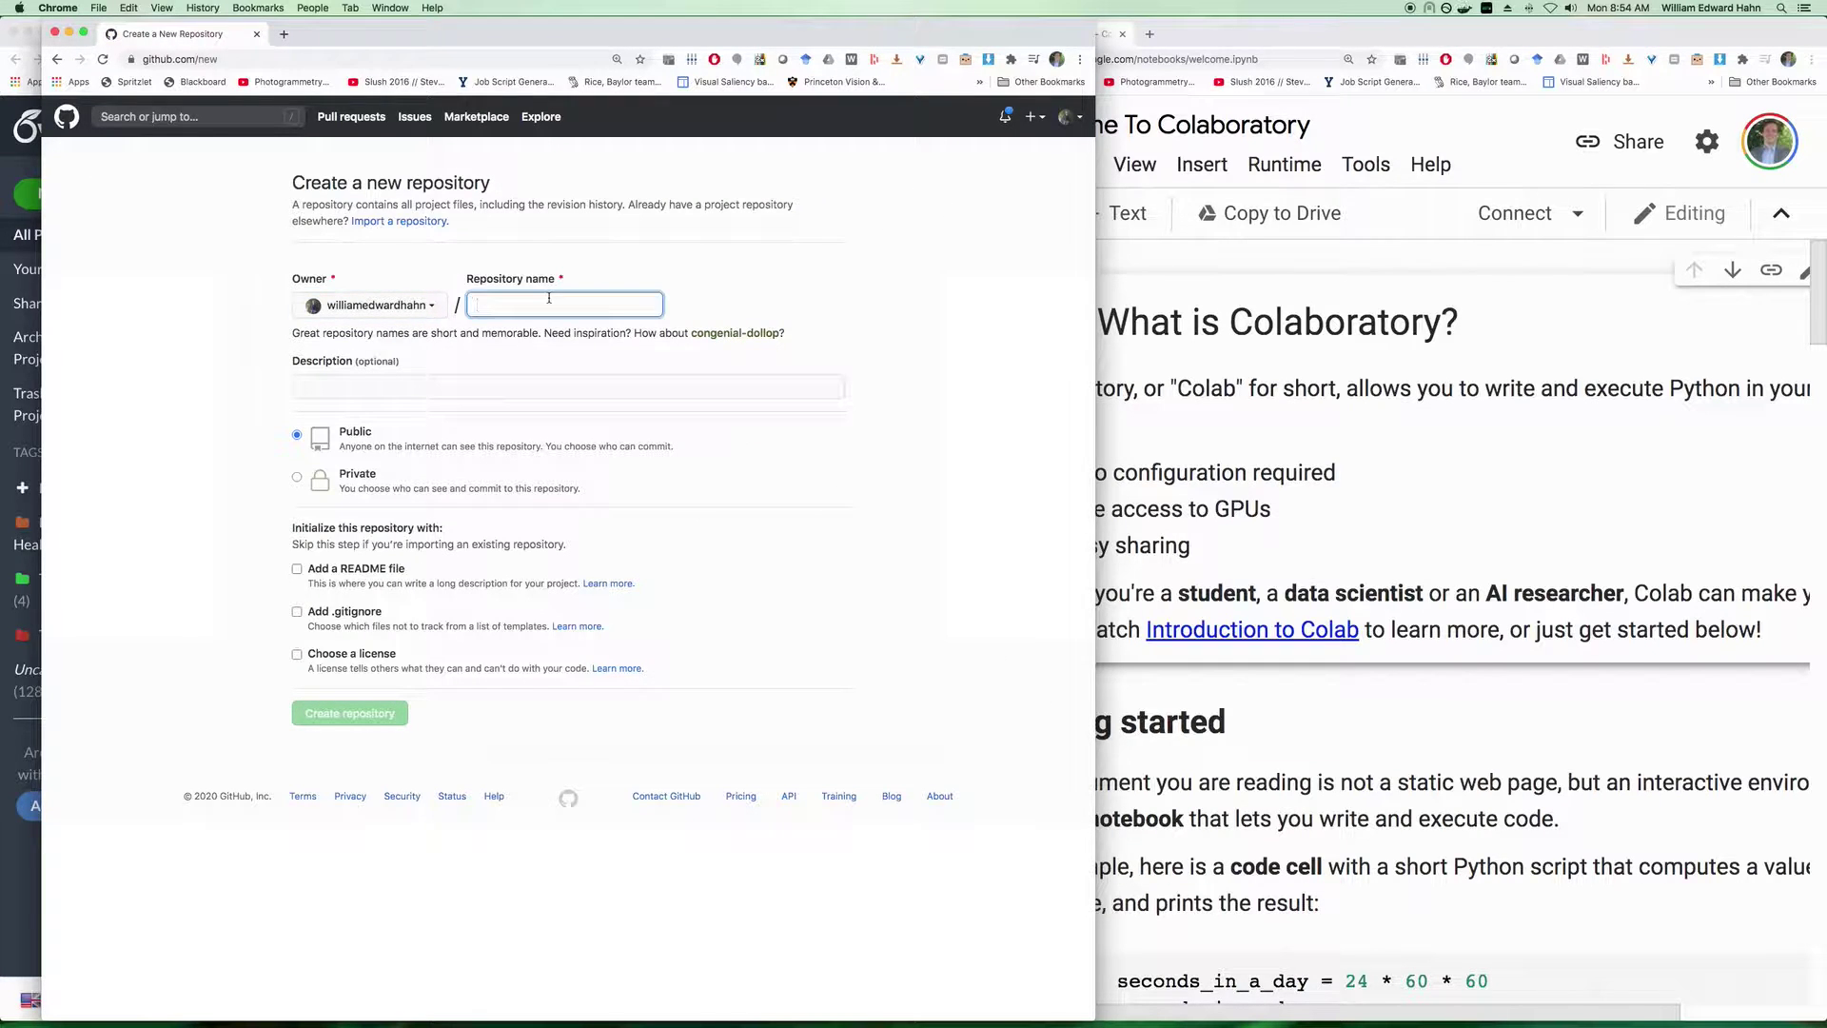
text(Fall2)
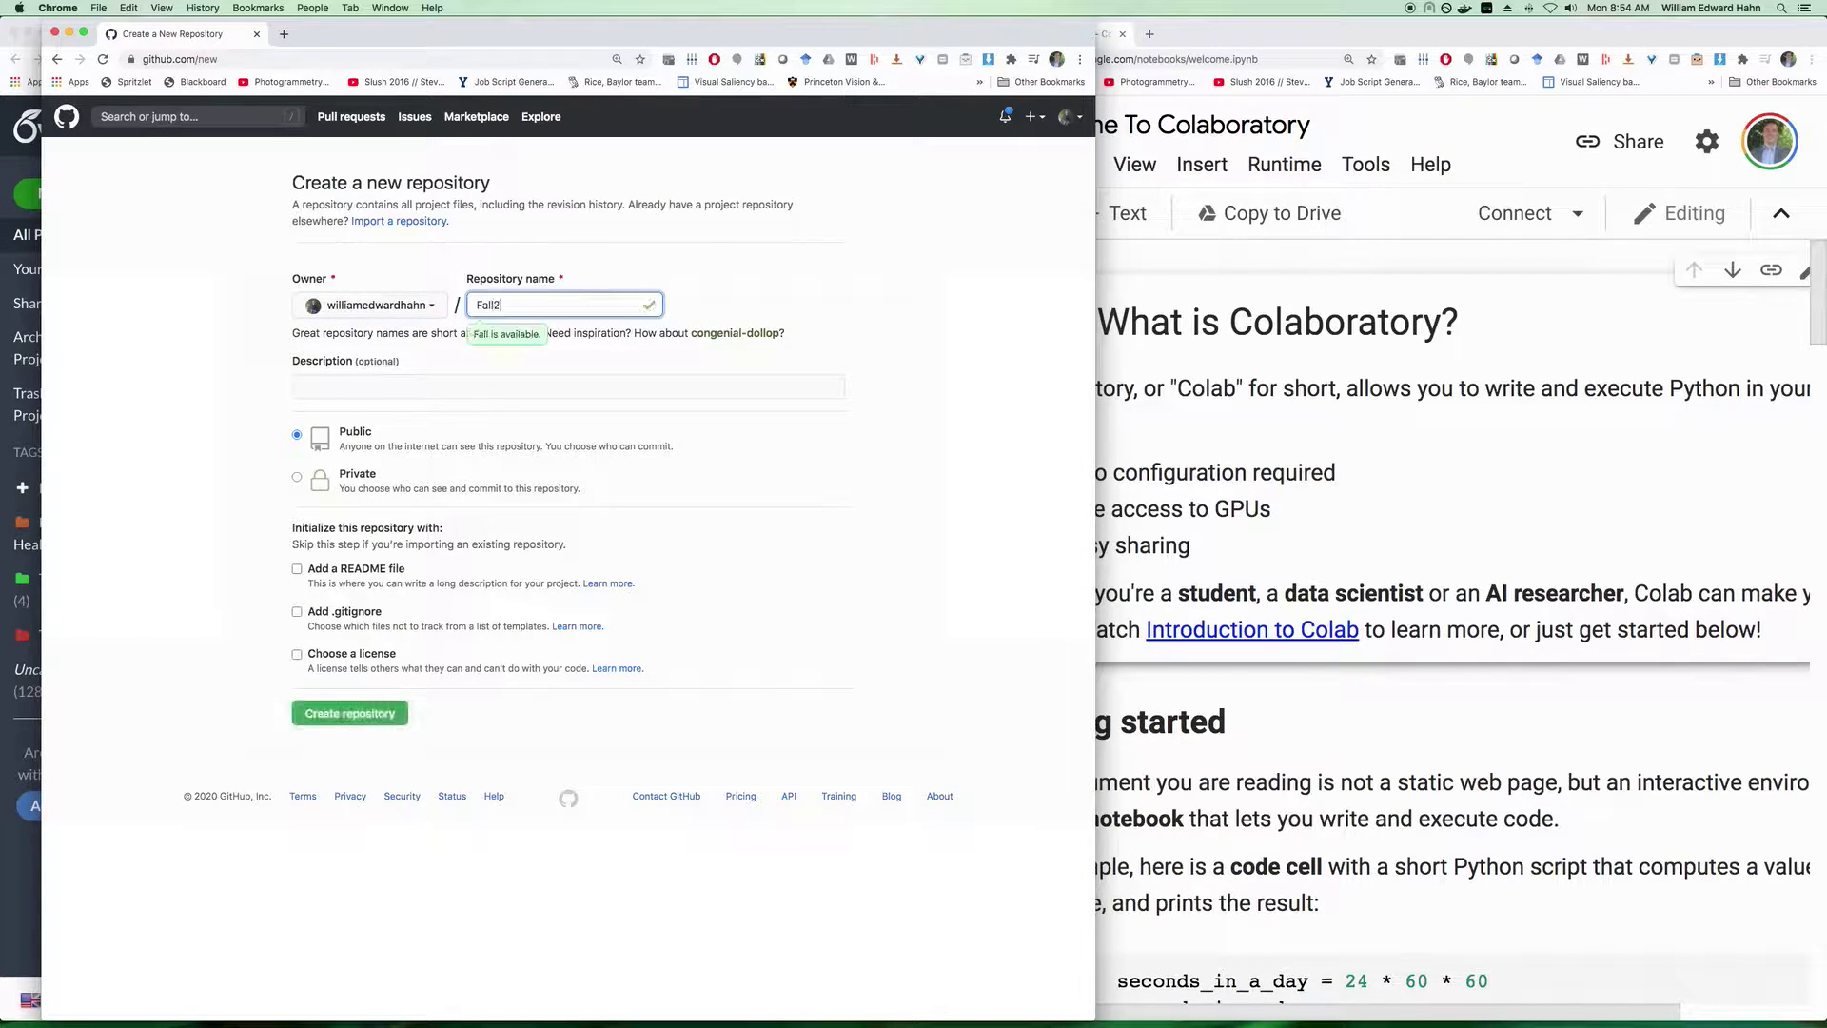
text(020)
click(420, 381)
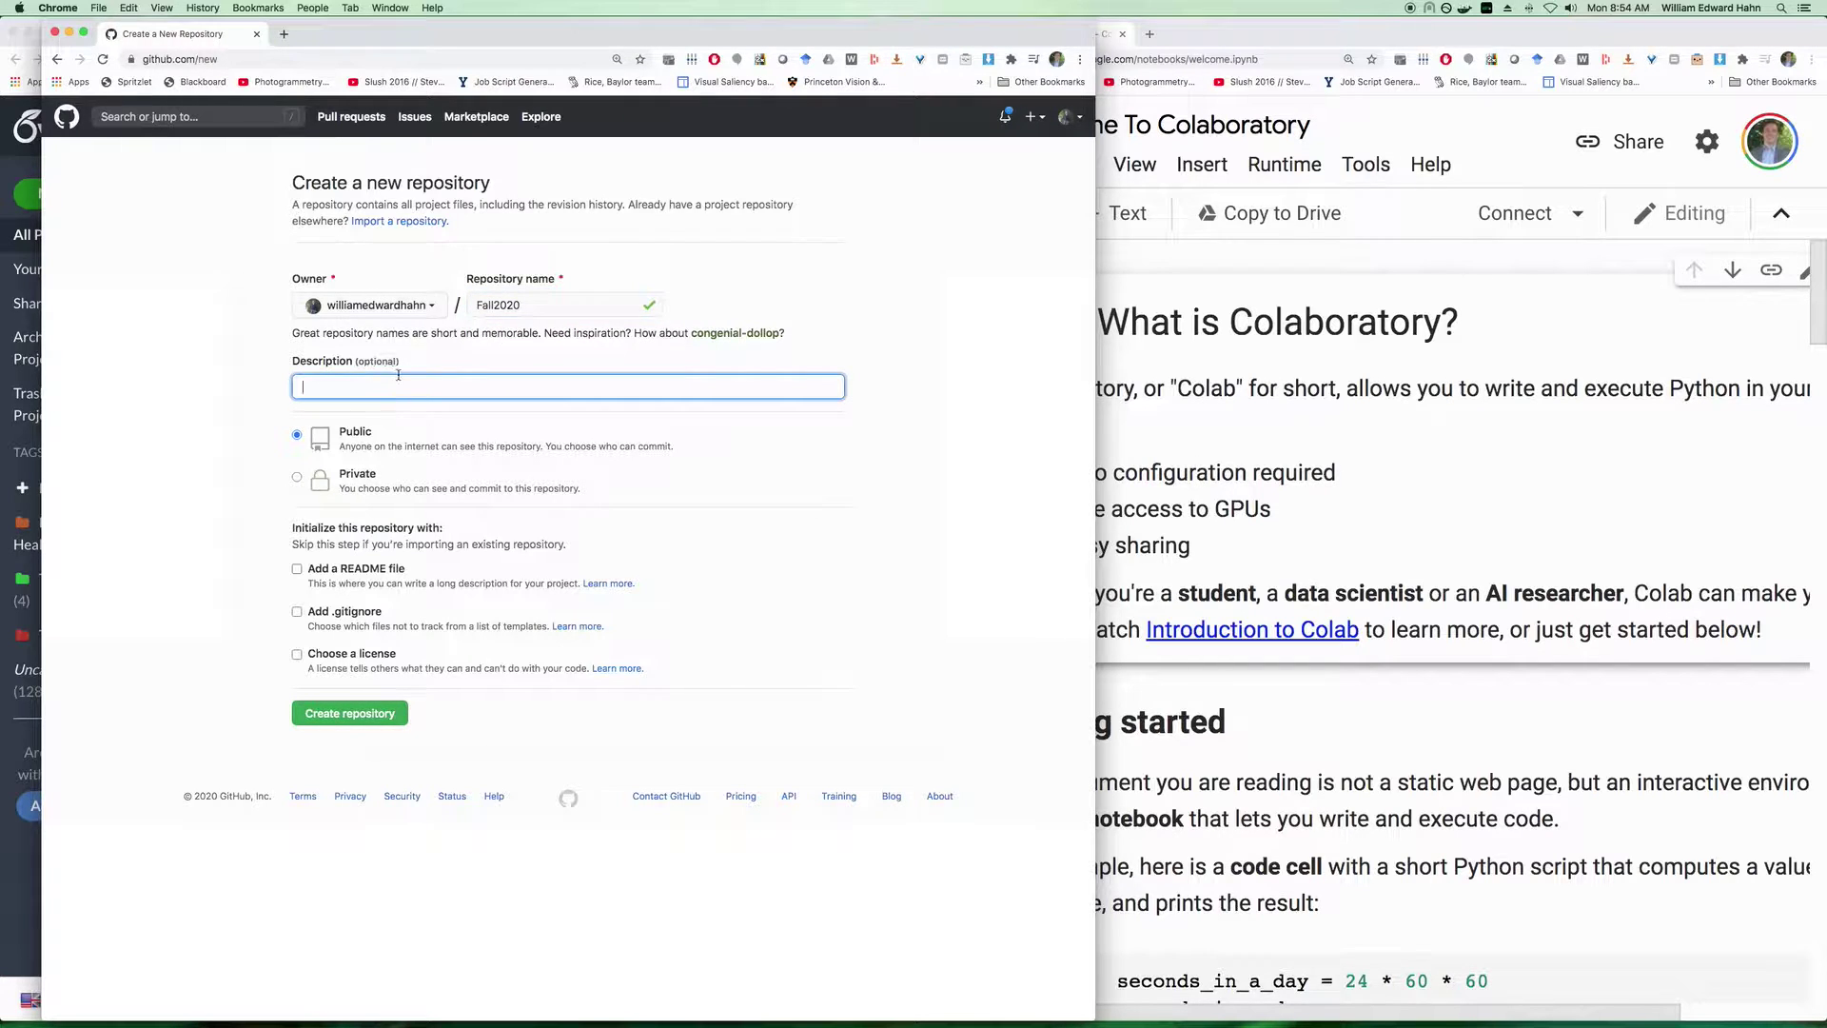
click(297, 570)
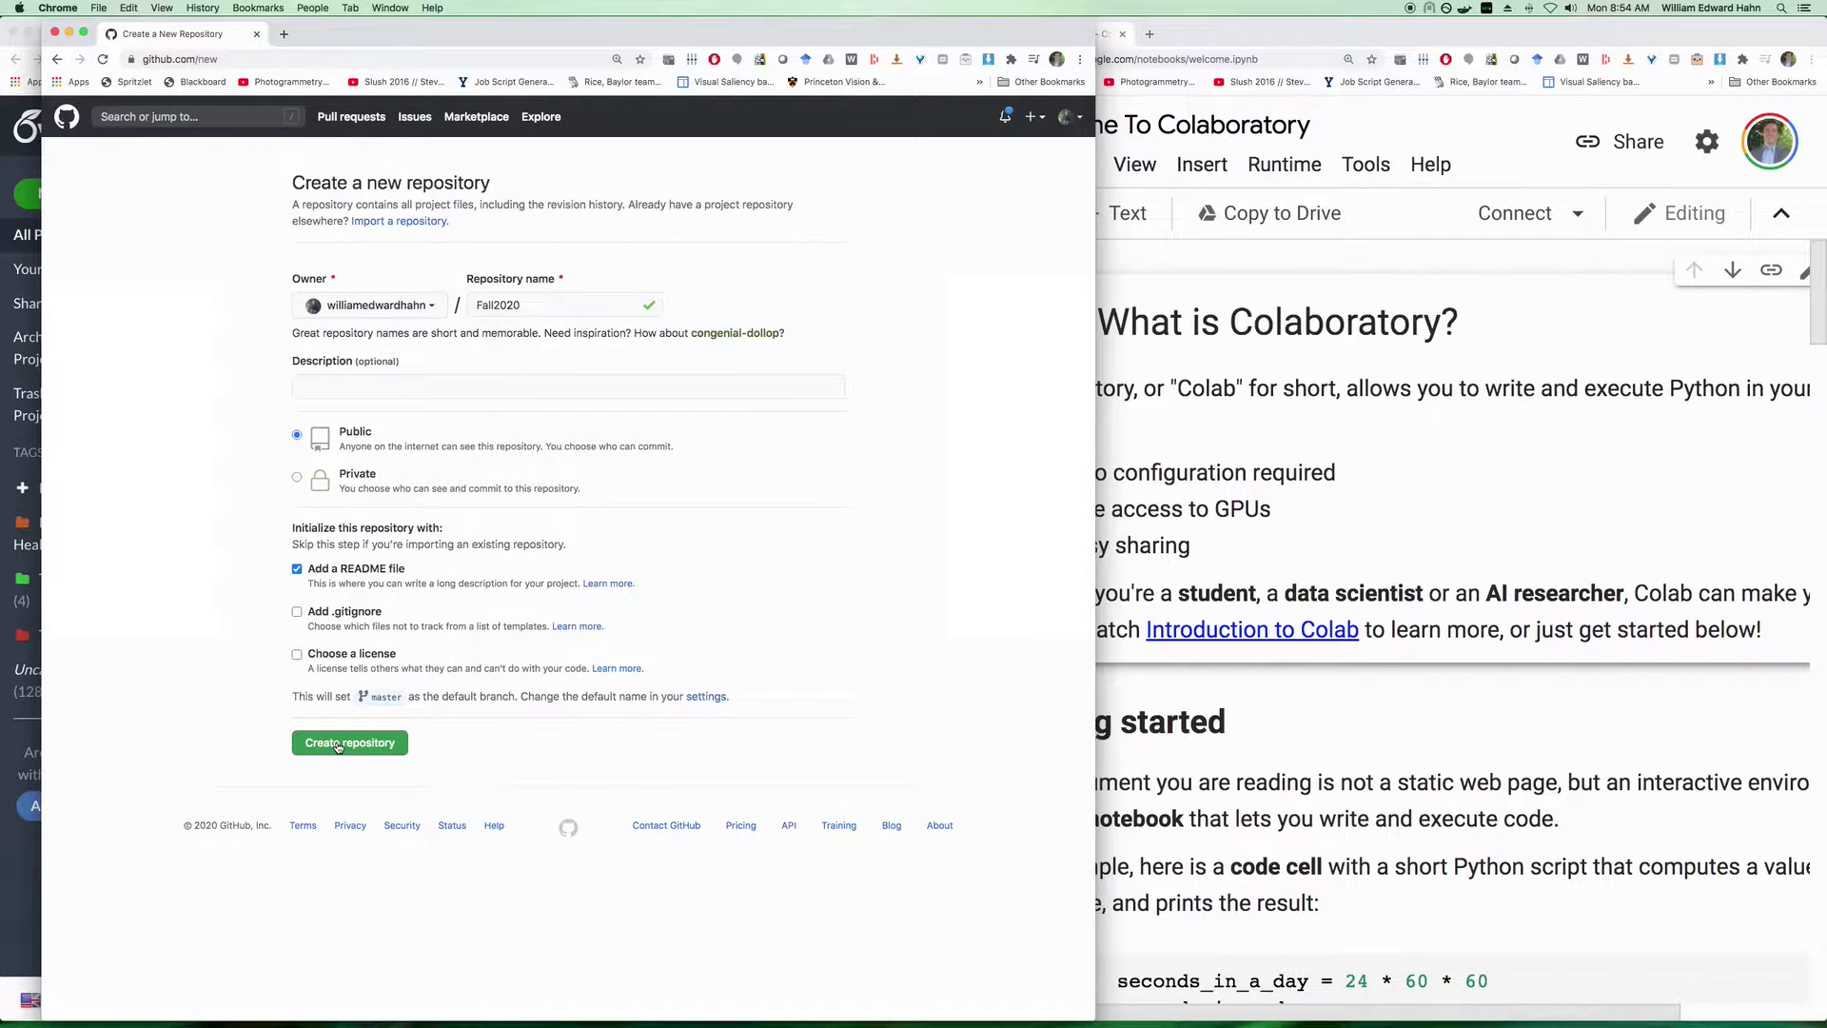
click(338, 746)
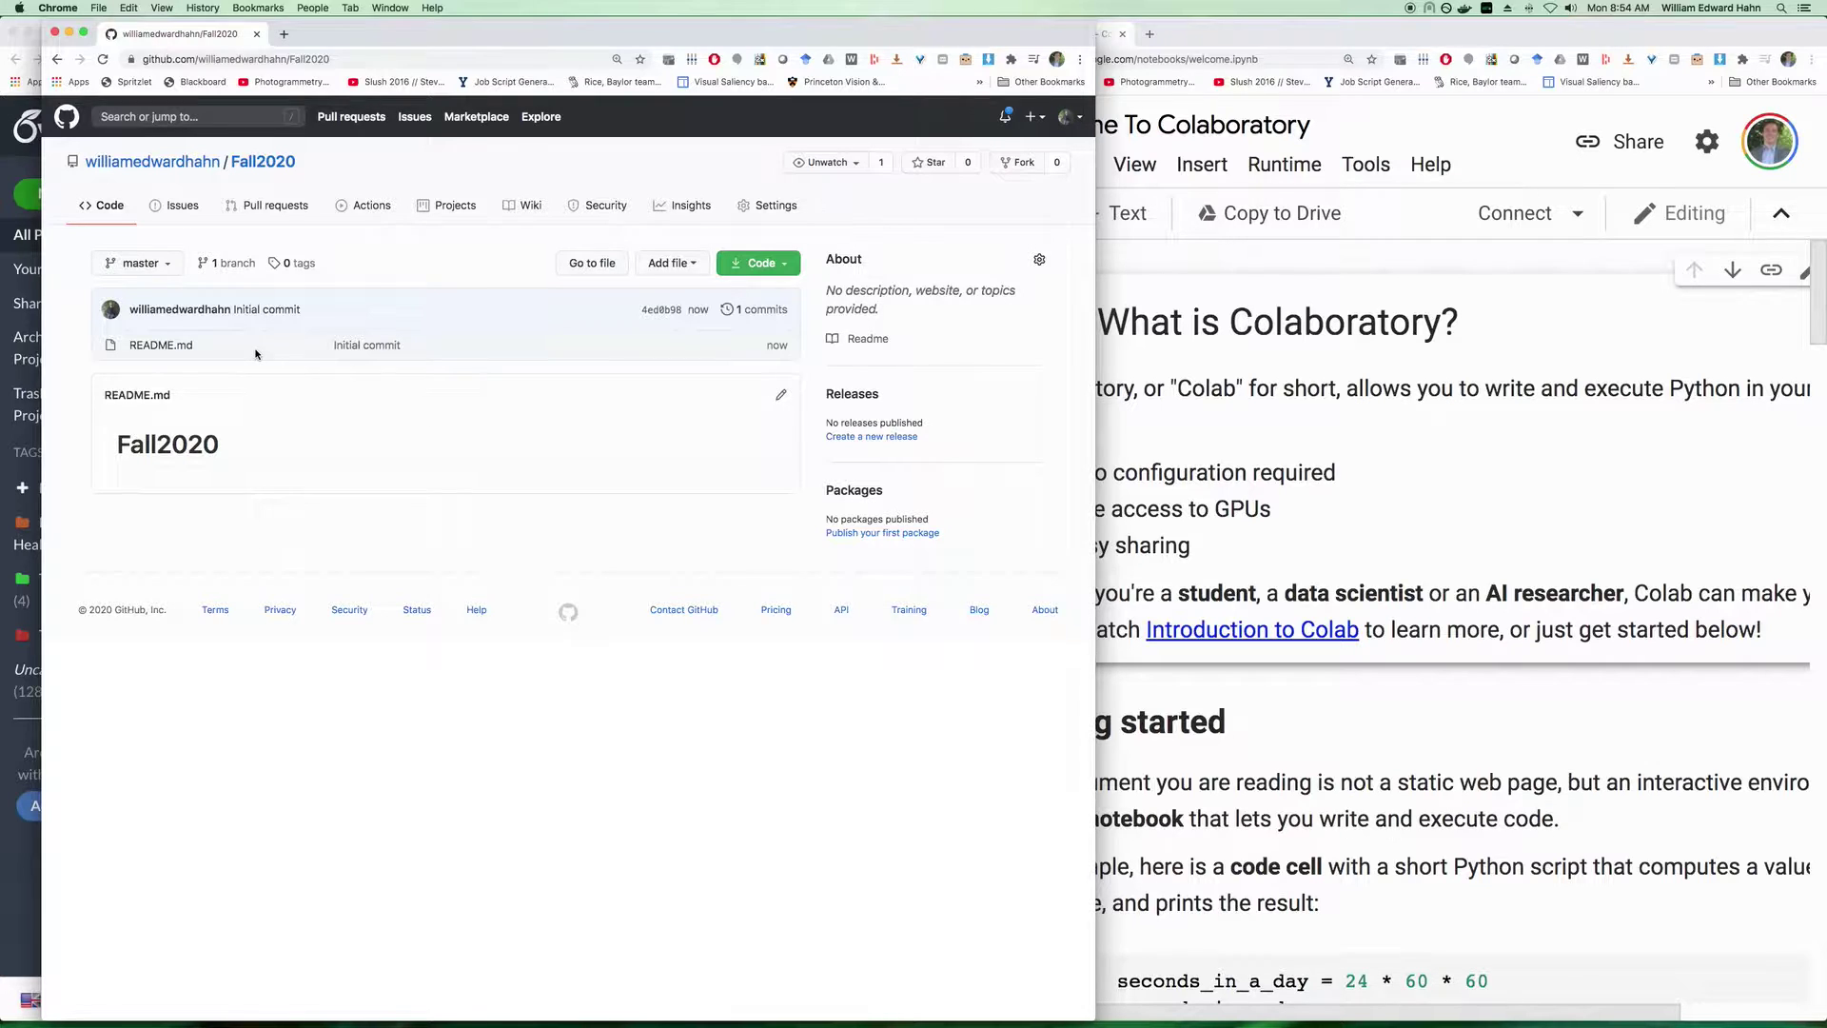
Add the line "Notes" below the heading in README.md and commit it directly to the master branch.
click(781, 397)
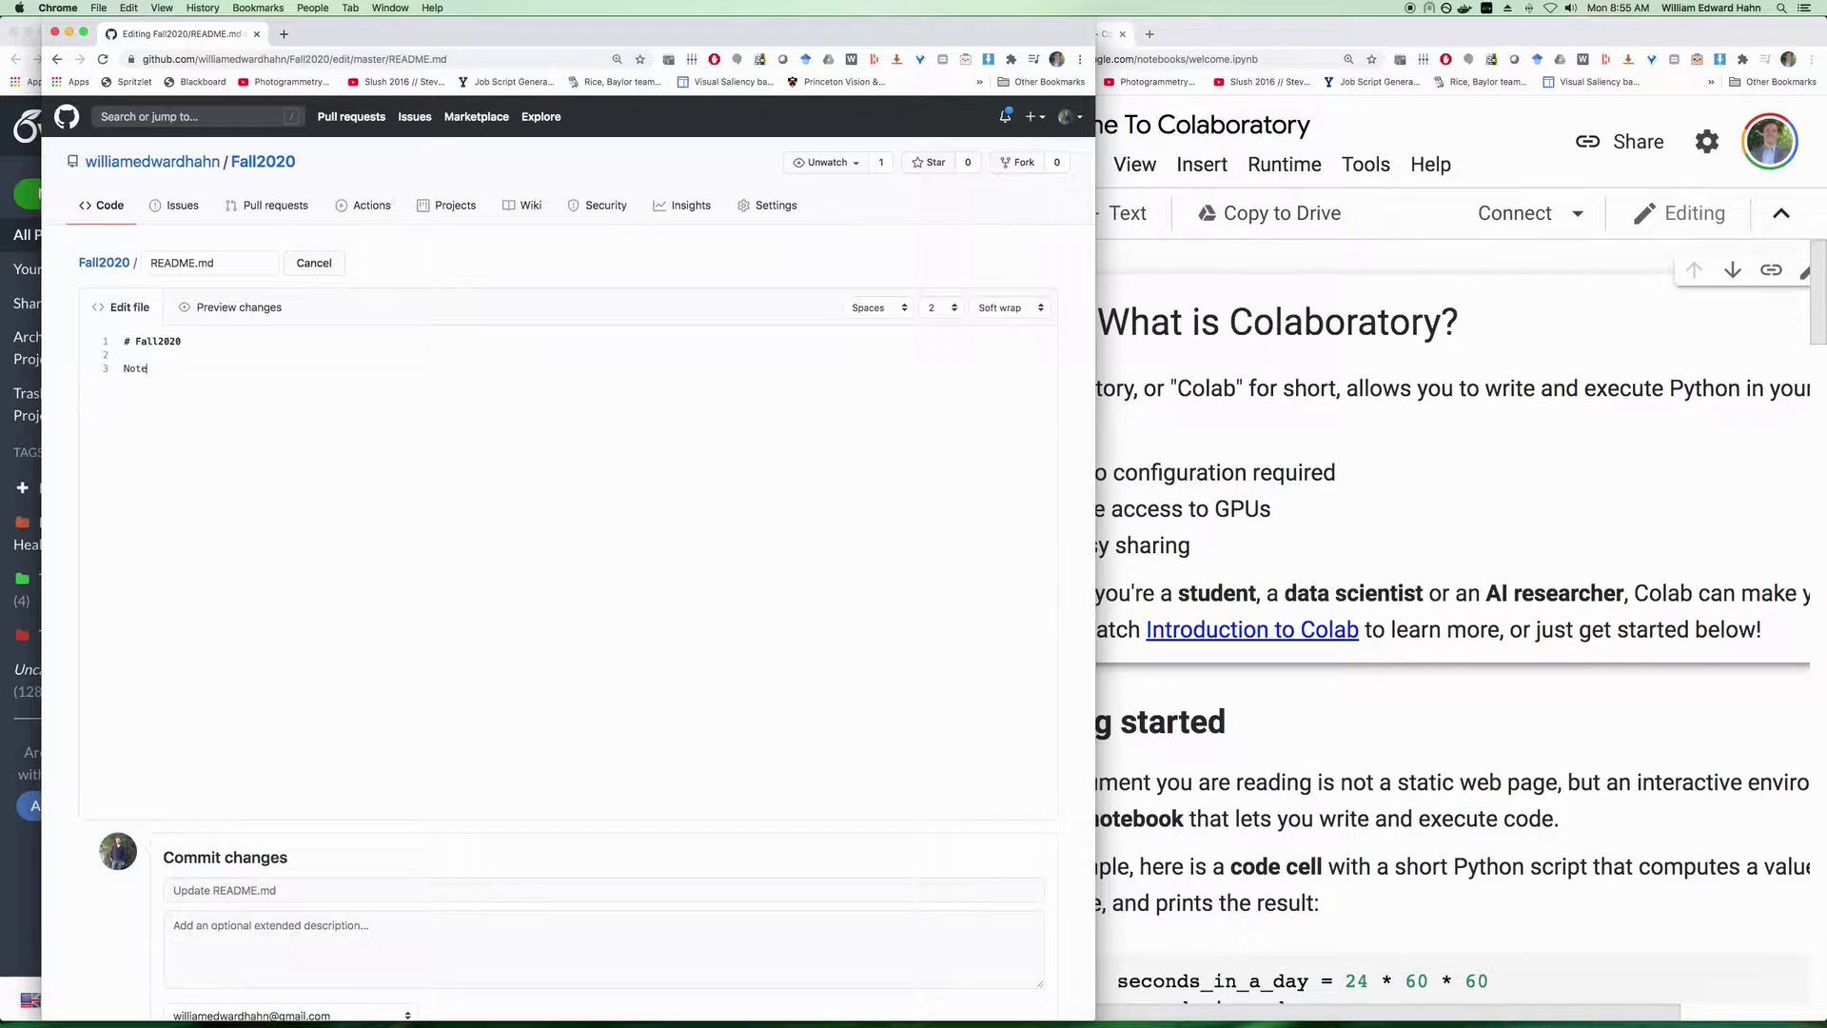
scroll(407, 514, down, 5)
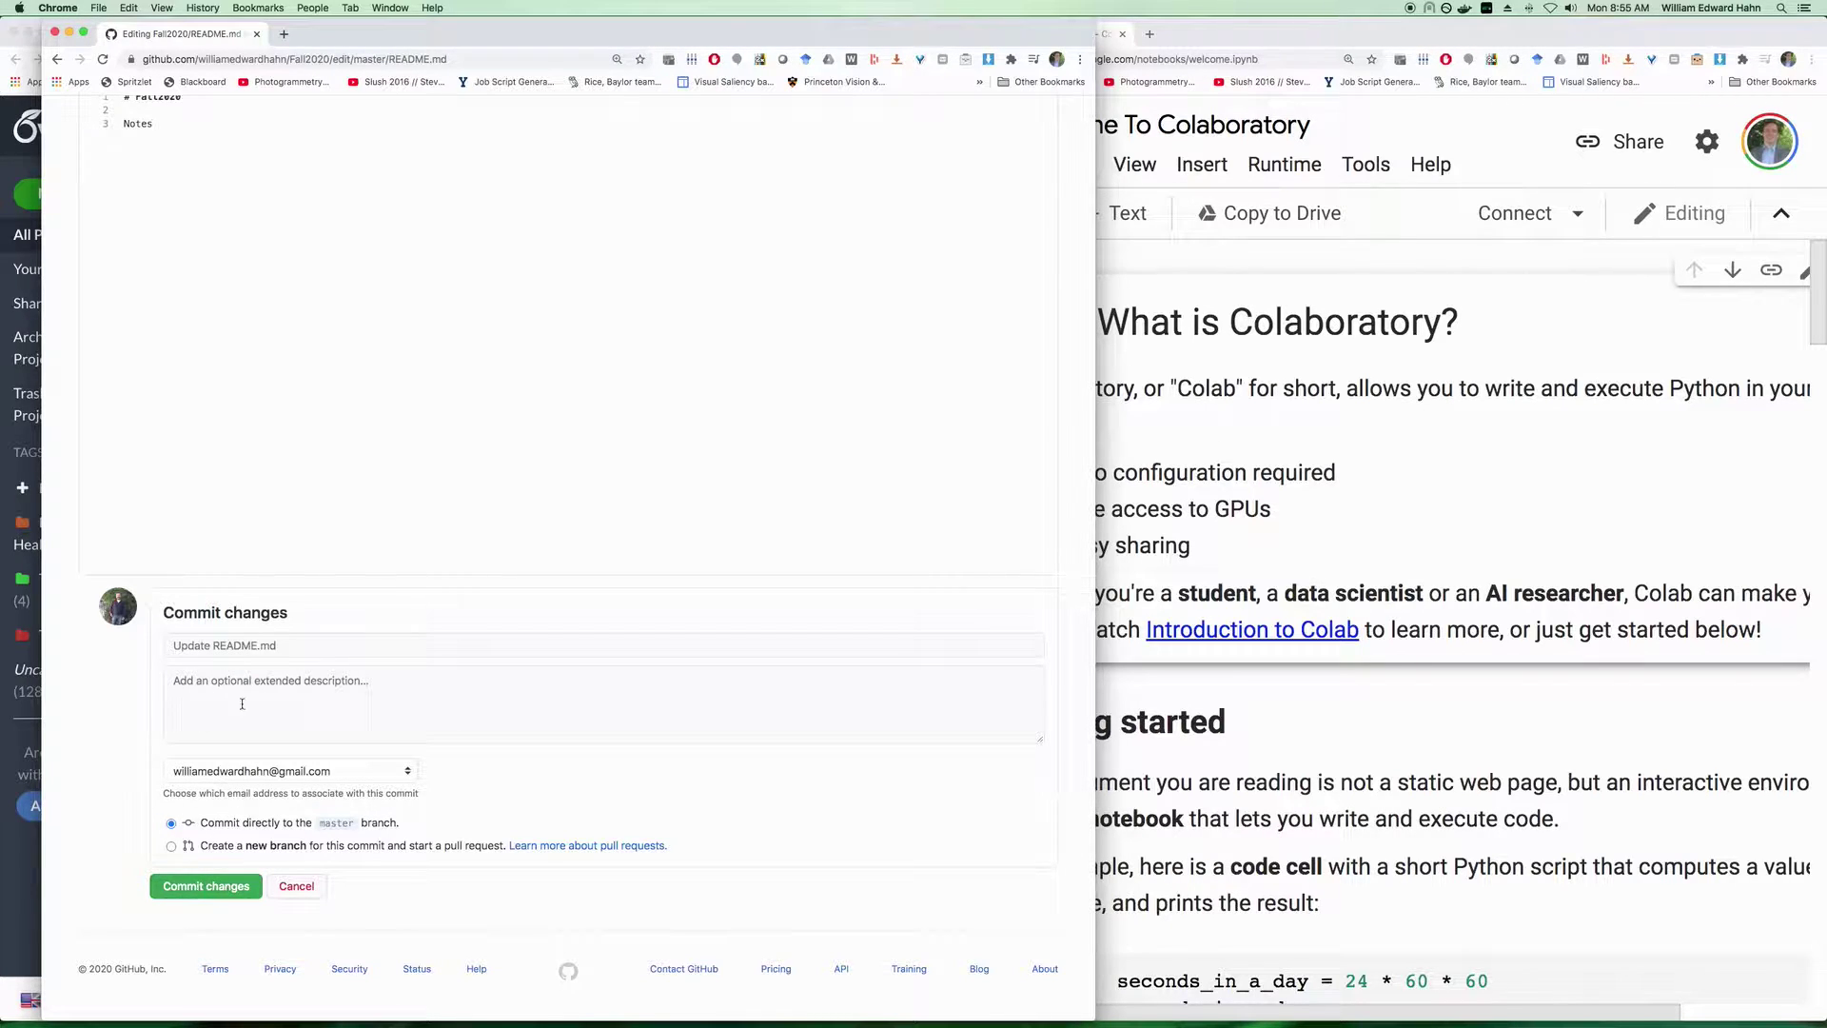
click(189, 889)
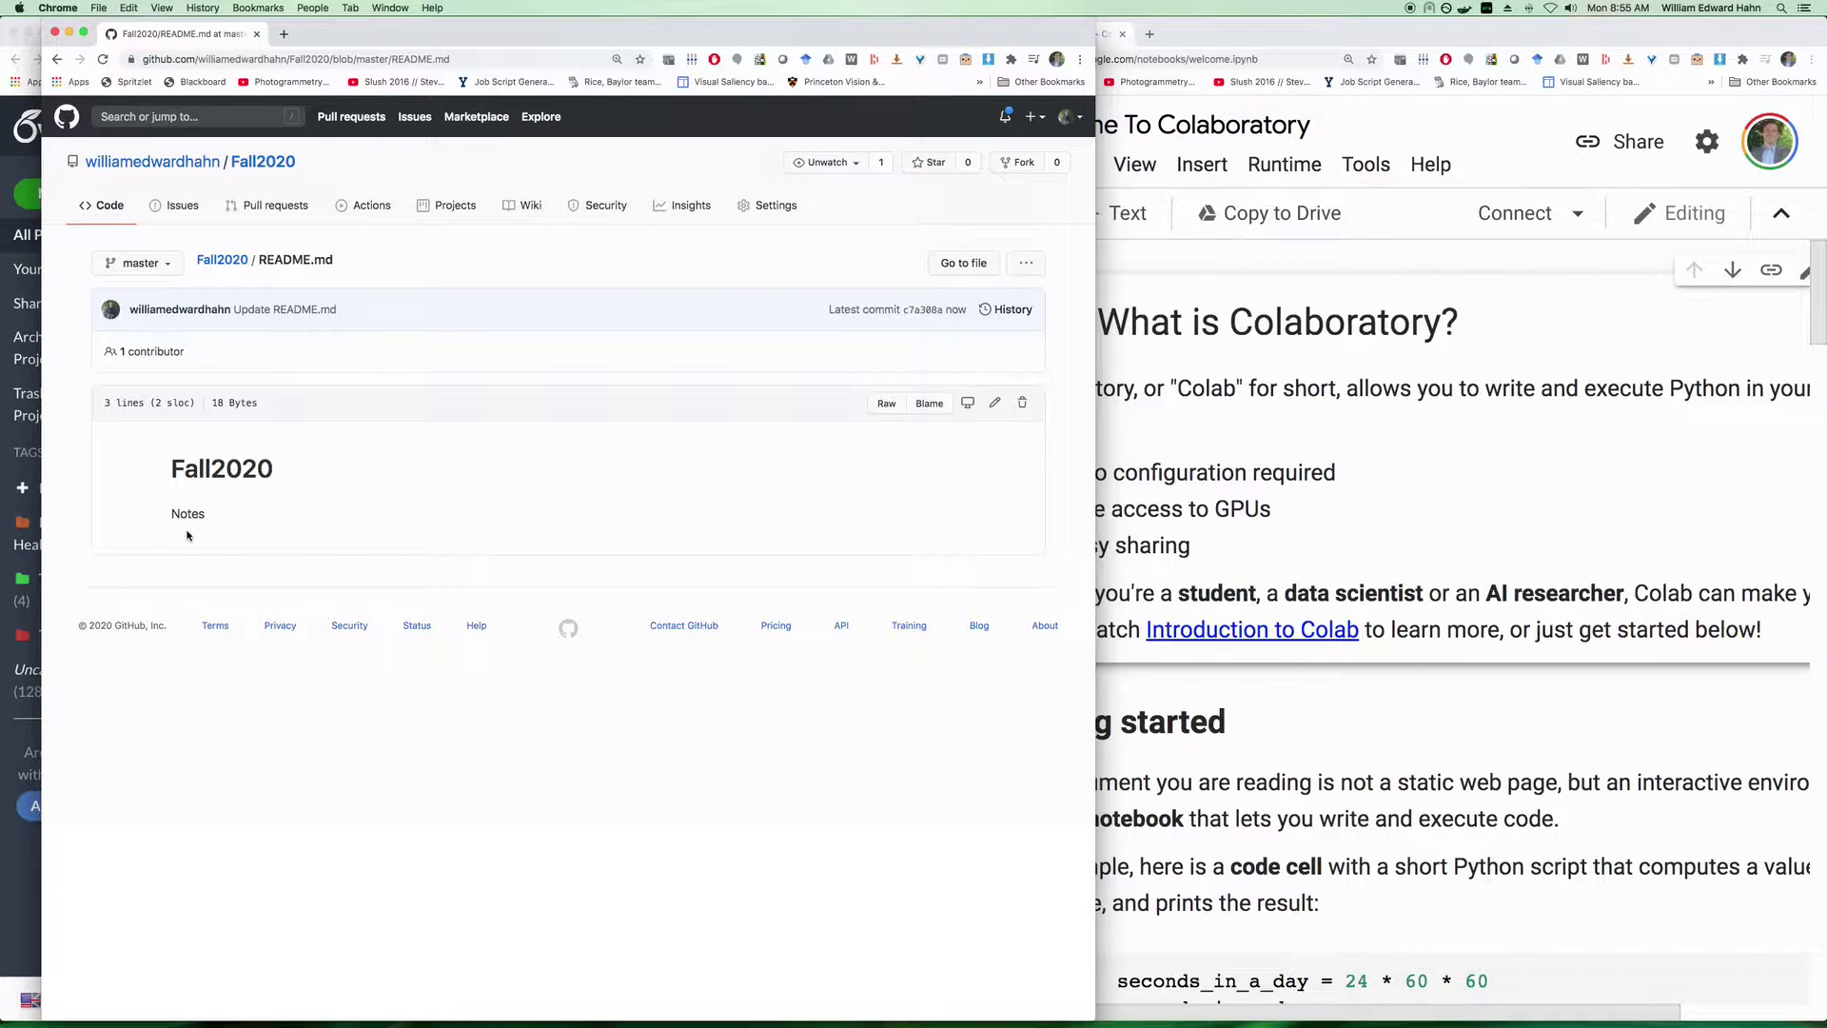
Return to the Fall2020 repository's main page and open its file upload page.
click(229, 262)
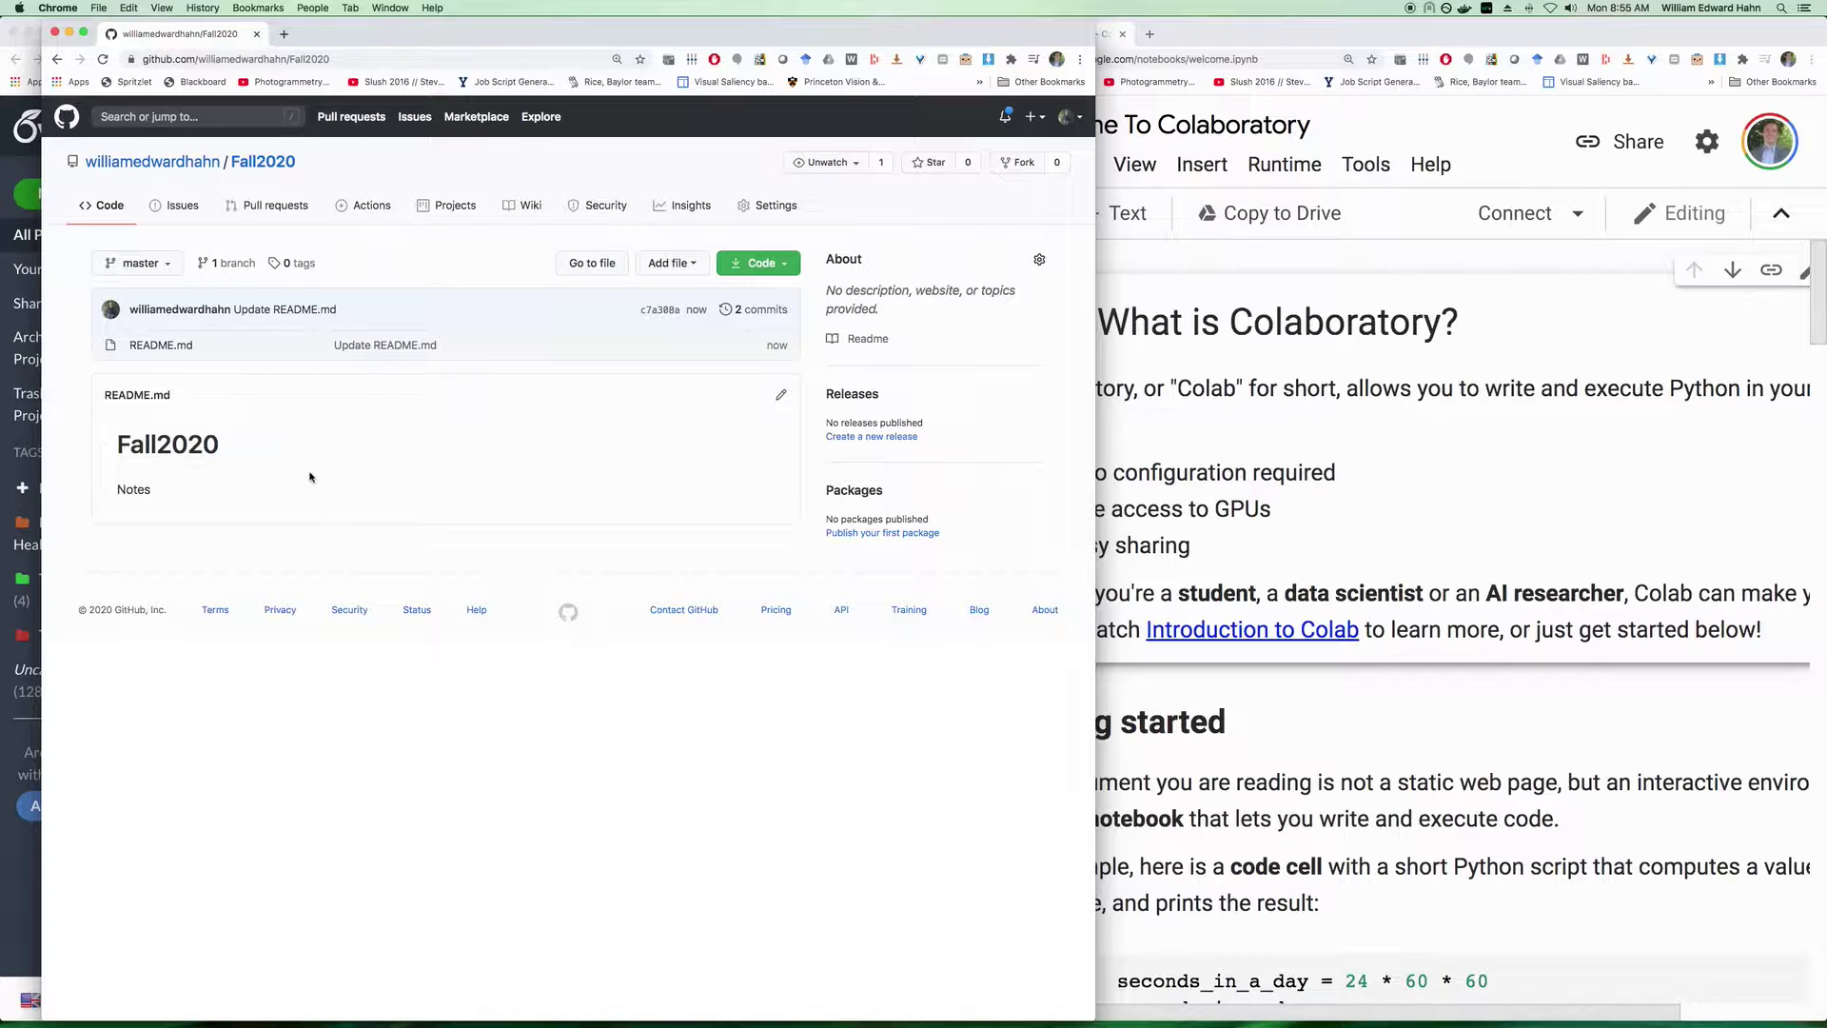
click(693, 265)
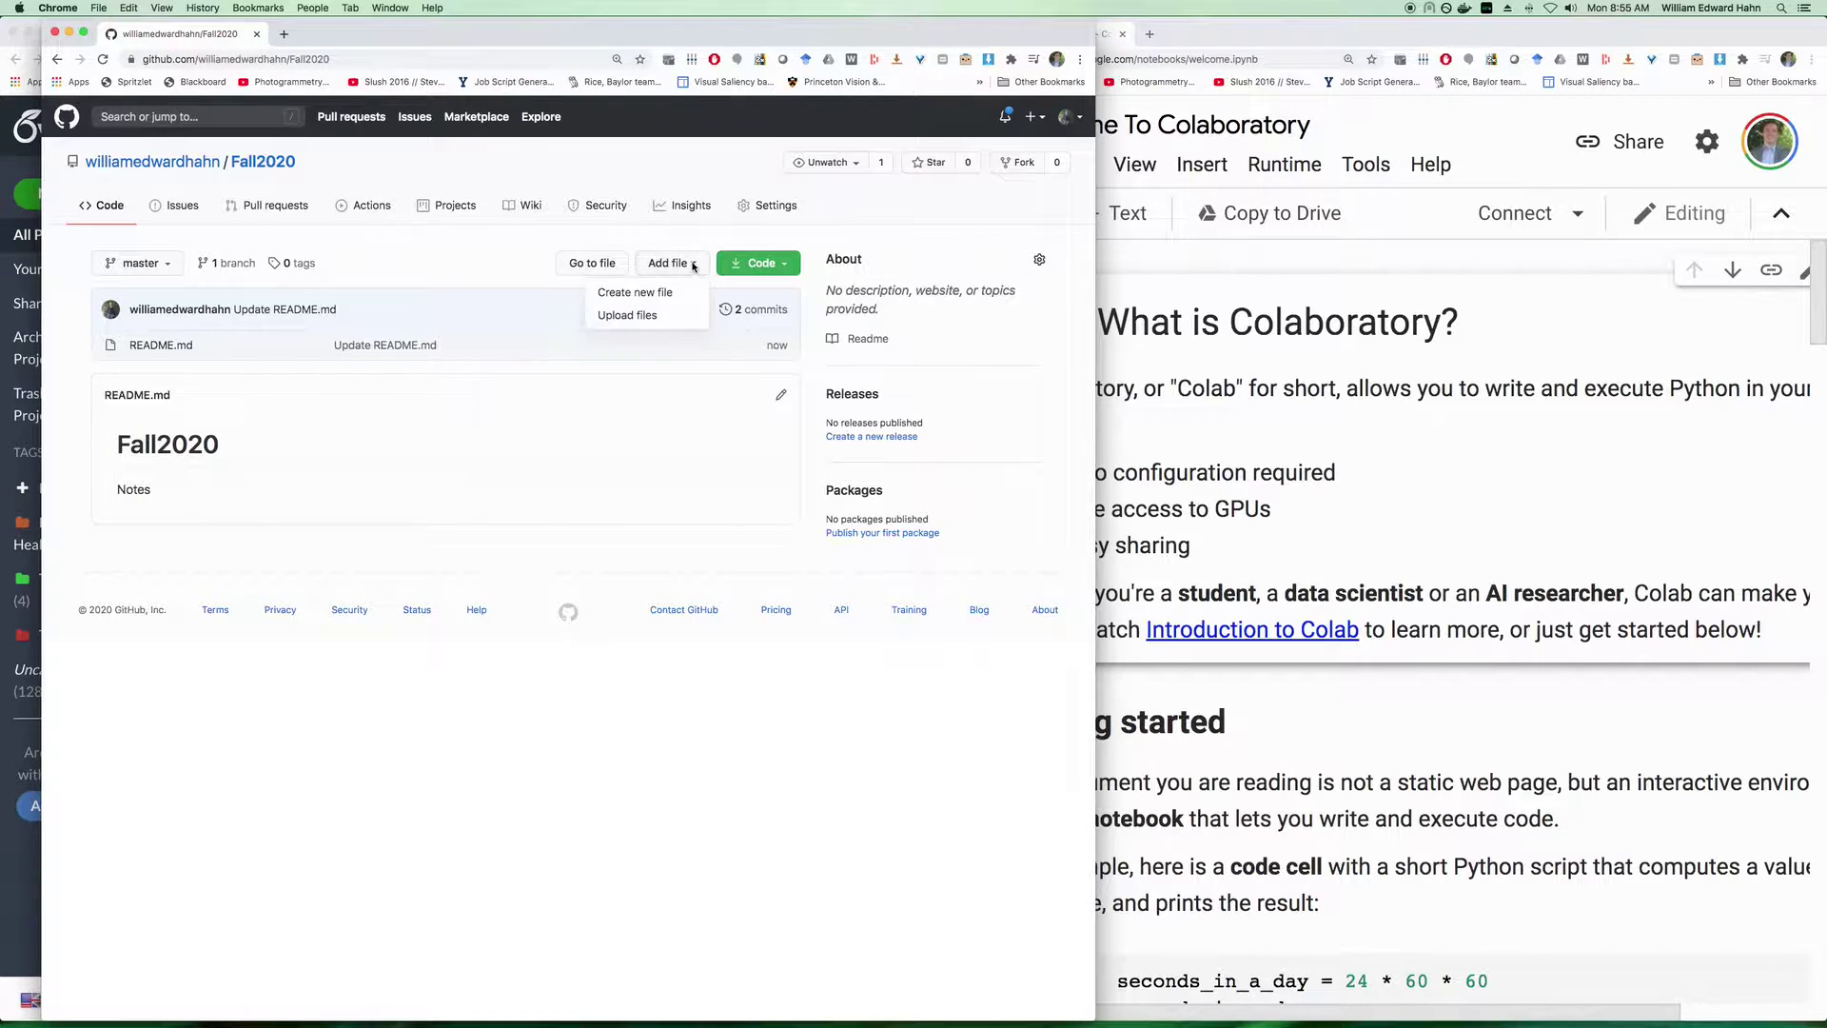
click(637, 316)
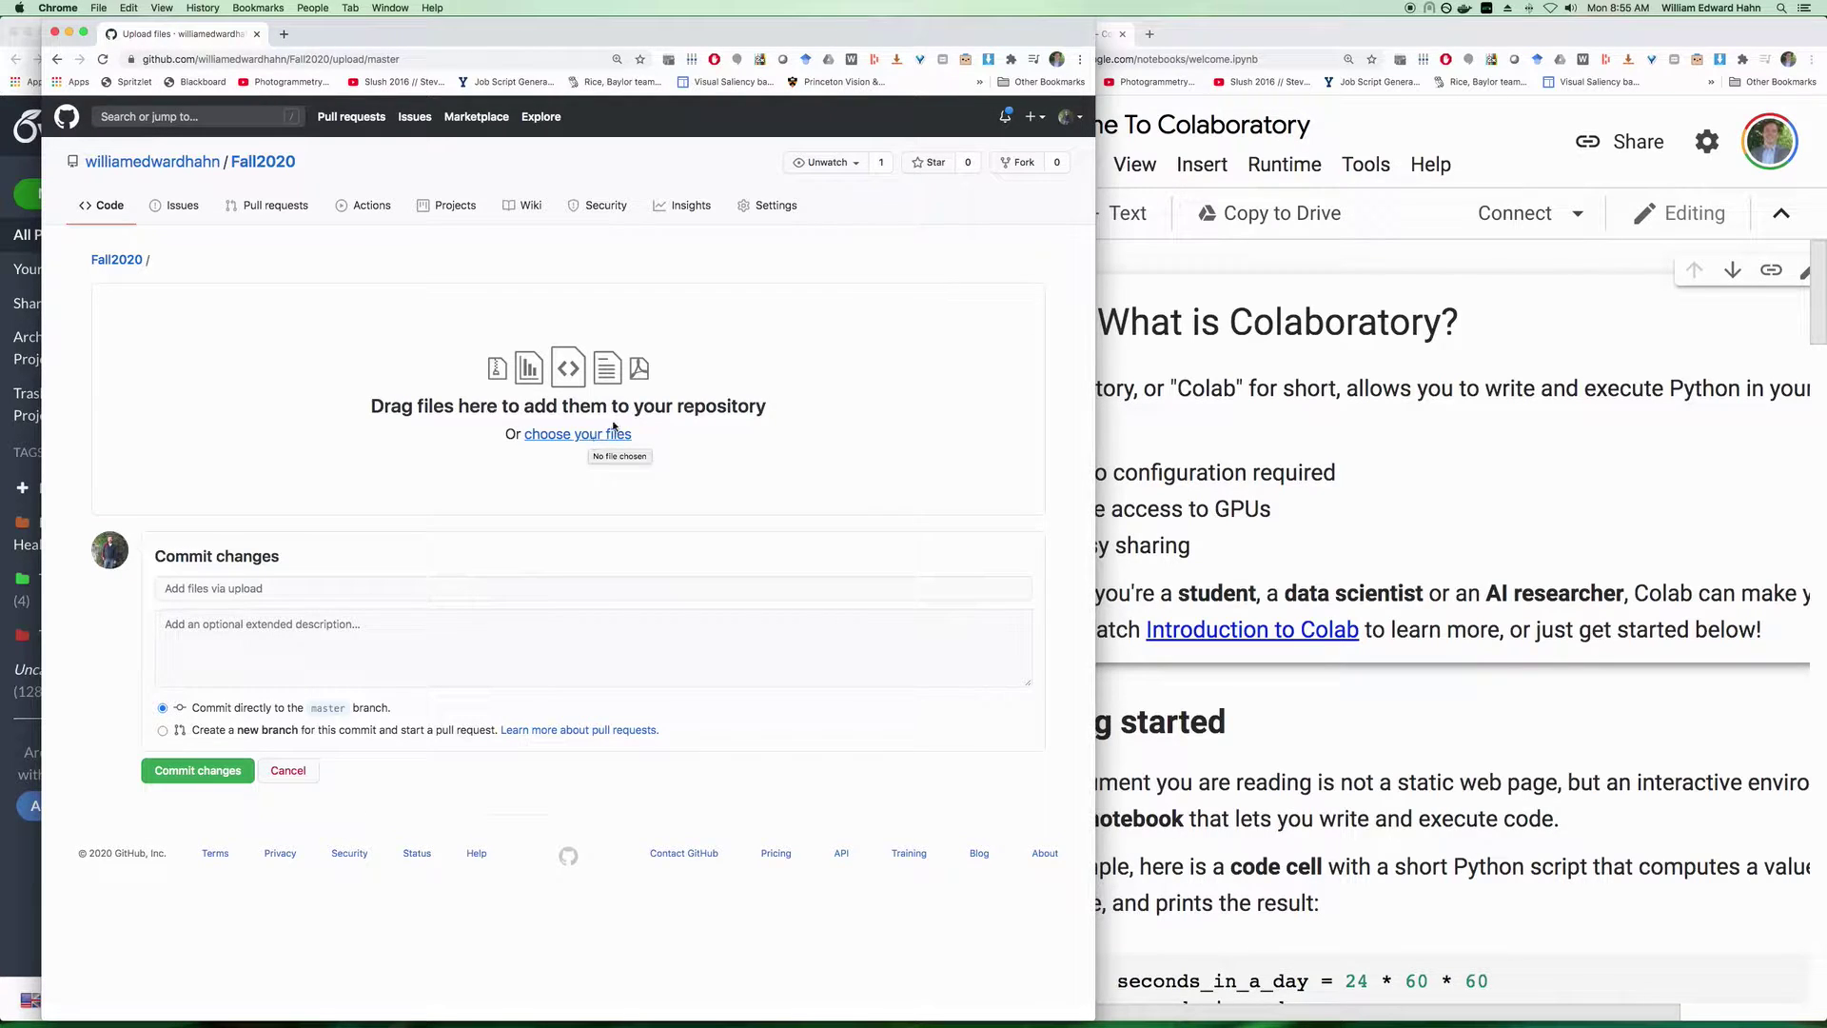
Switch to the Google Colab window and widen it to fill most of the screen.
click(1243, 36)
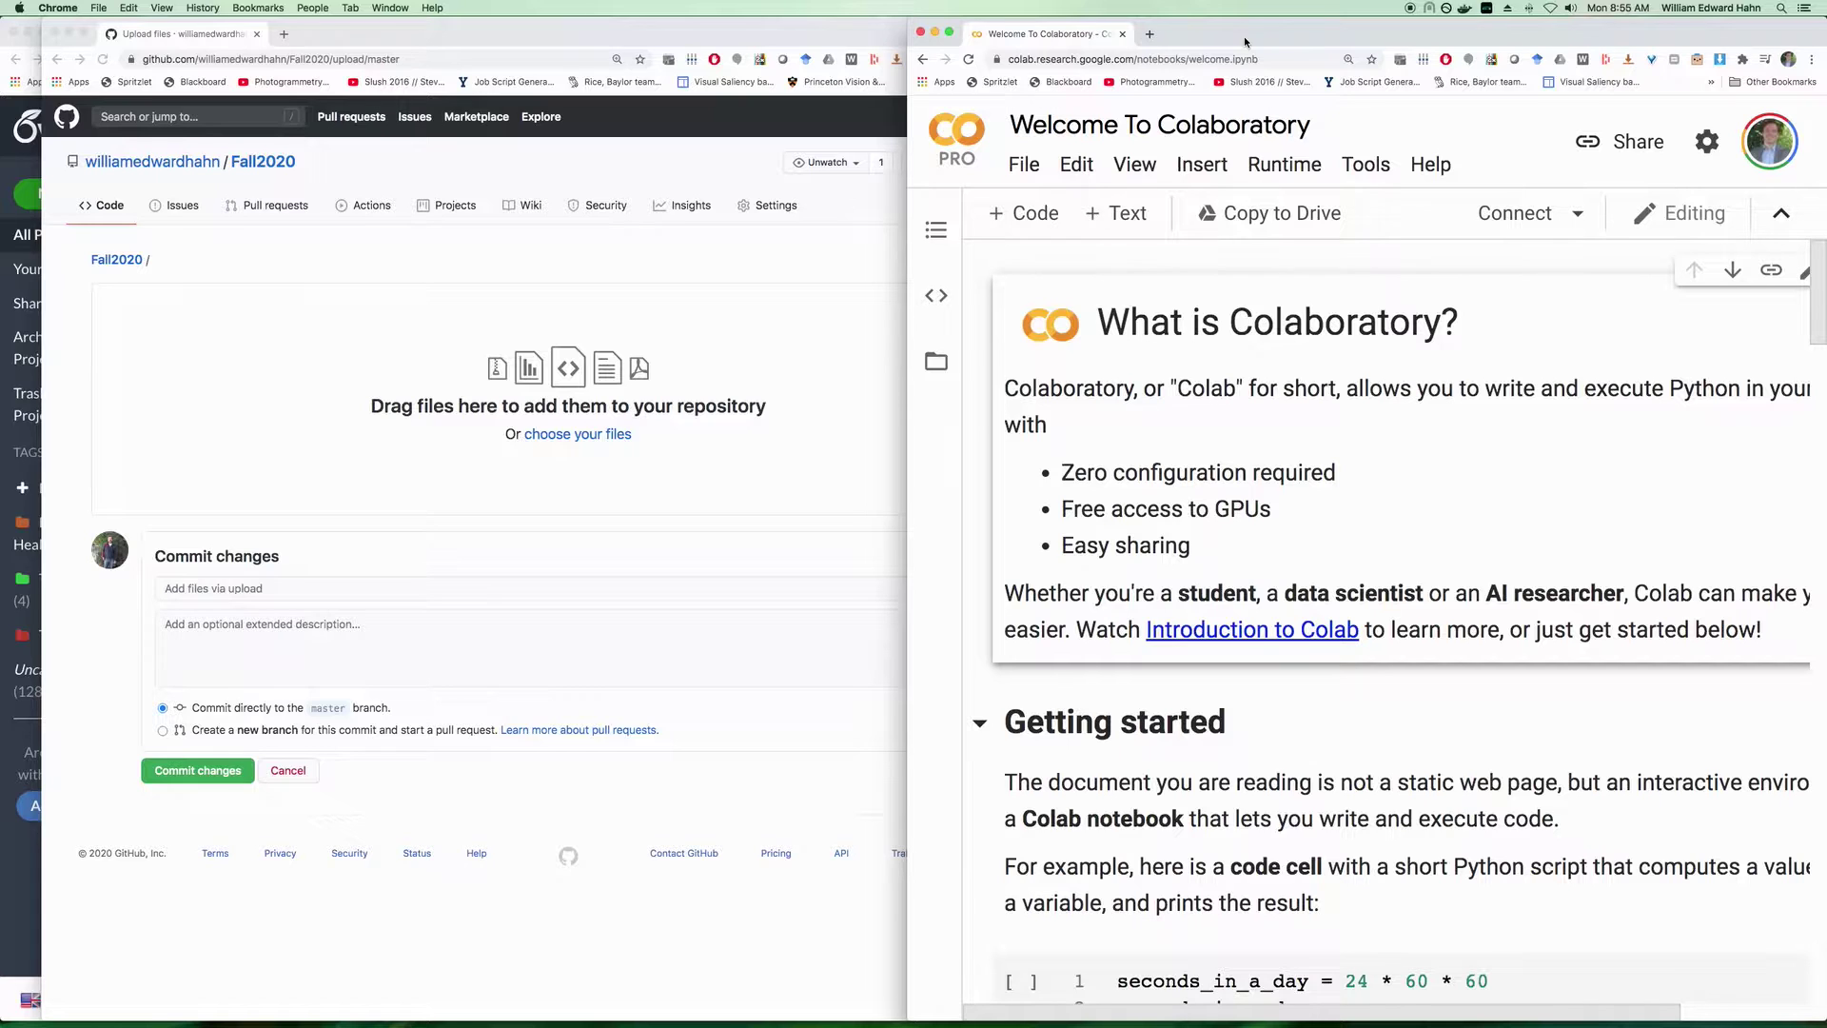
drag(1243, 37, 1284, 34)
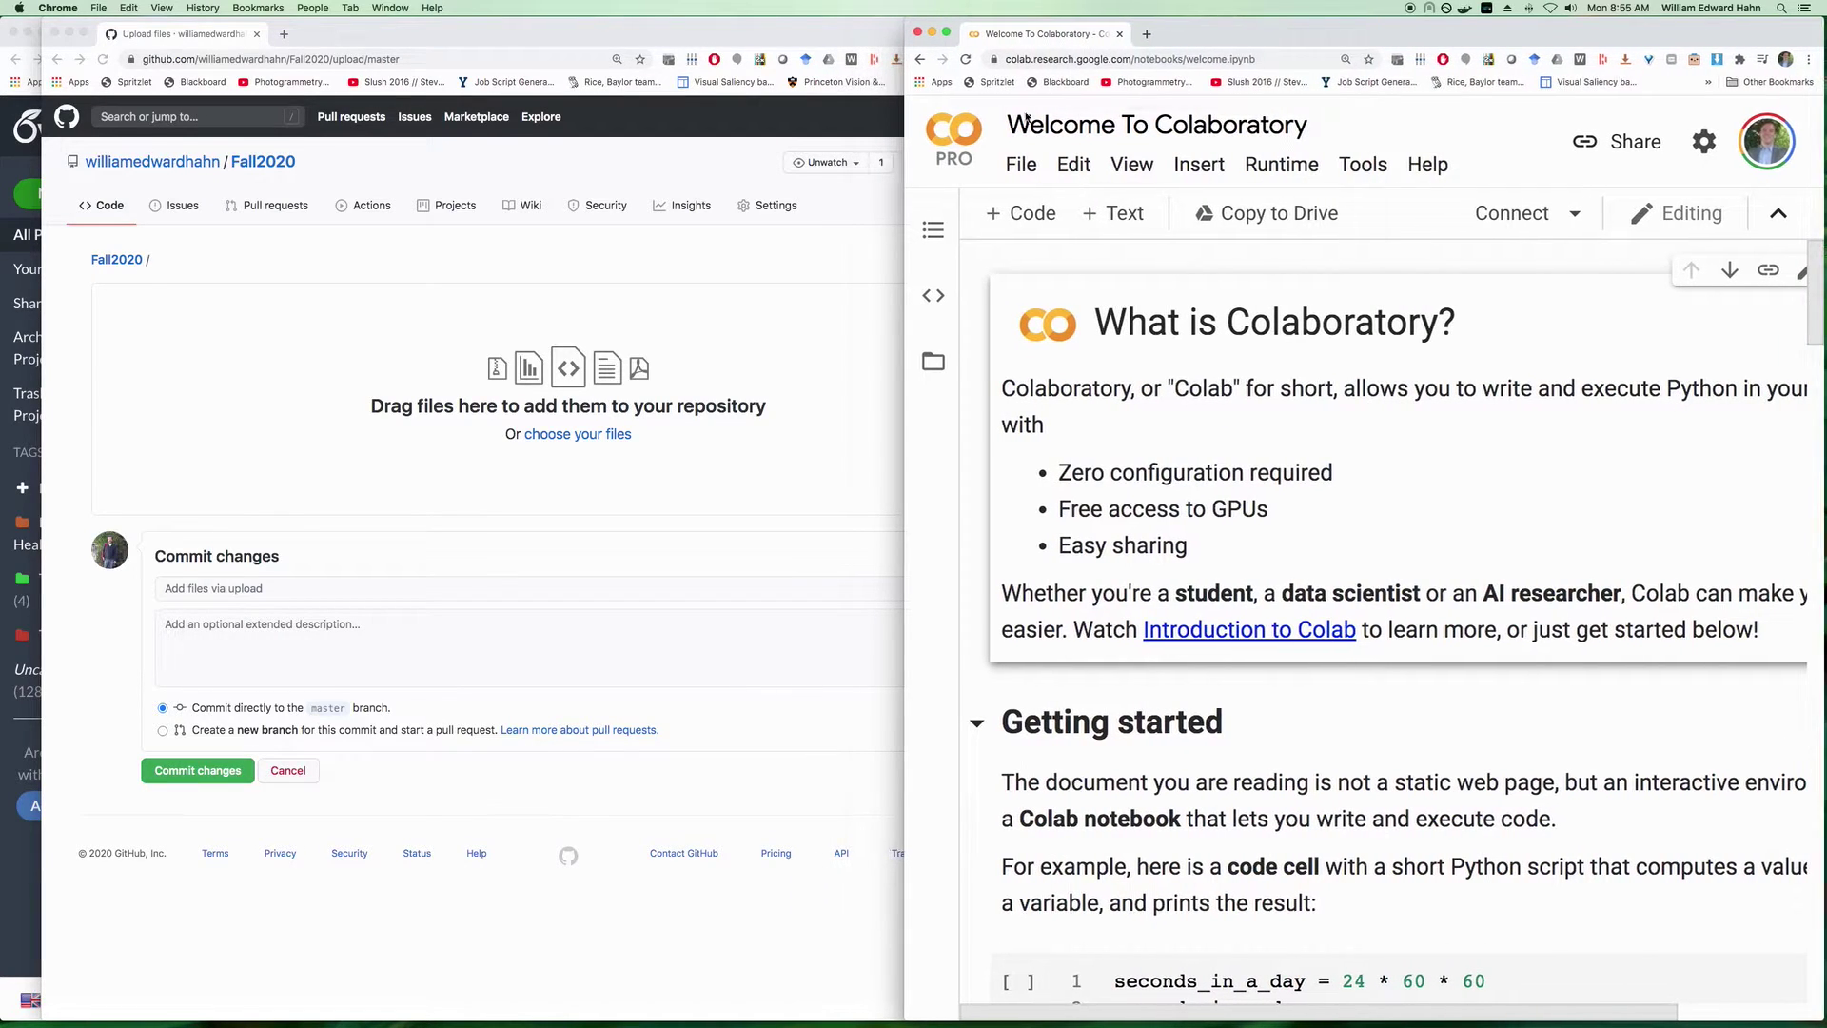
drag(905, 135, 196, 135)
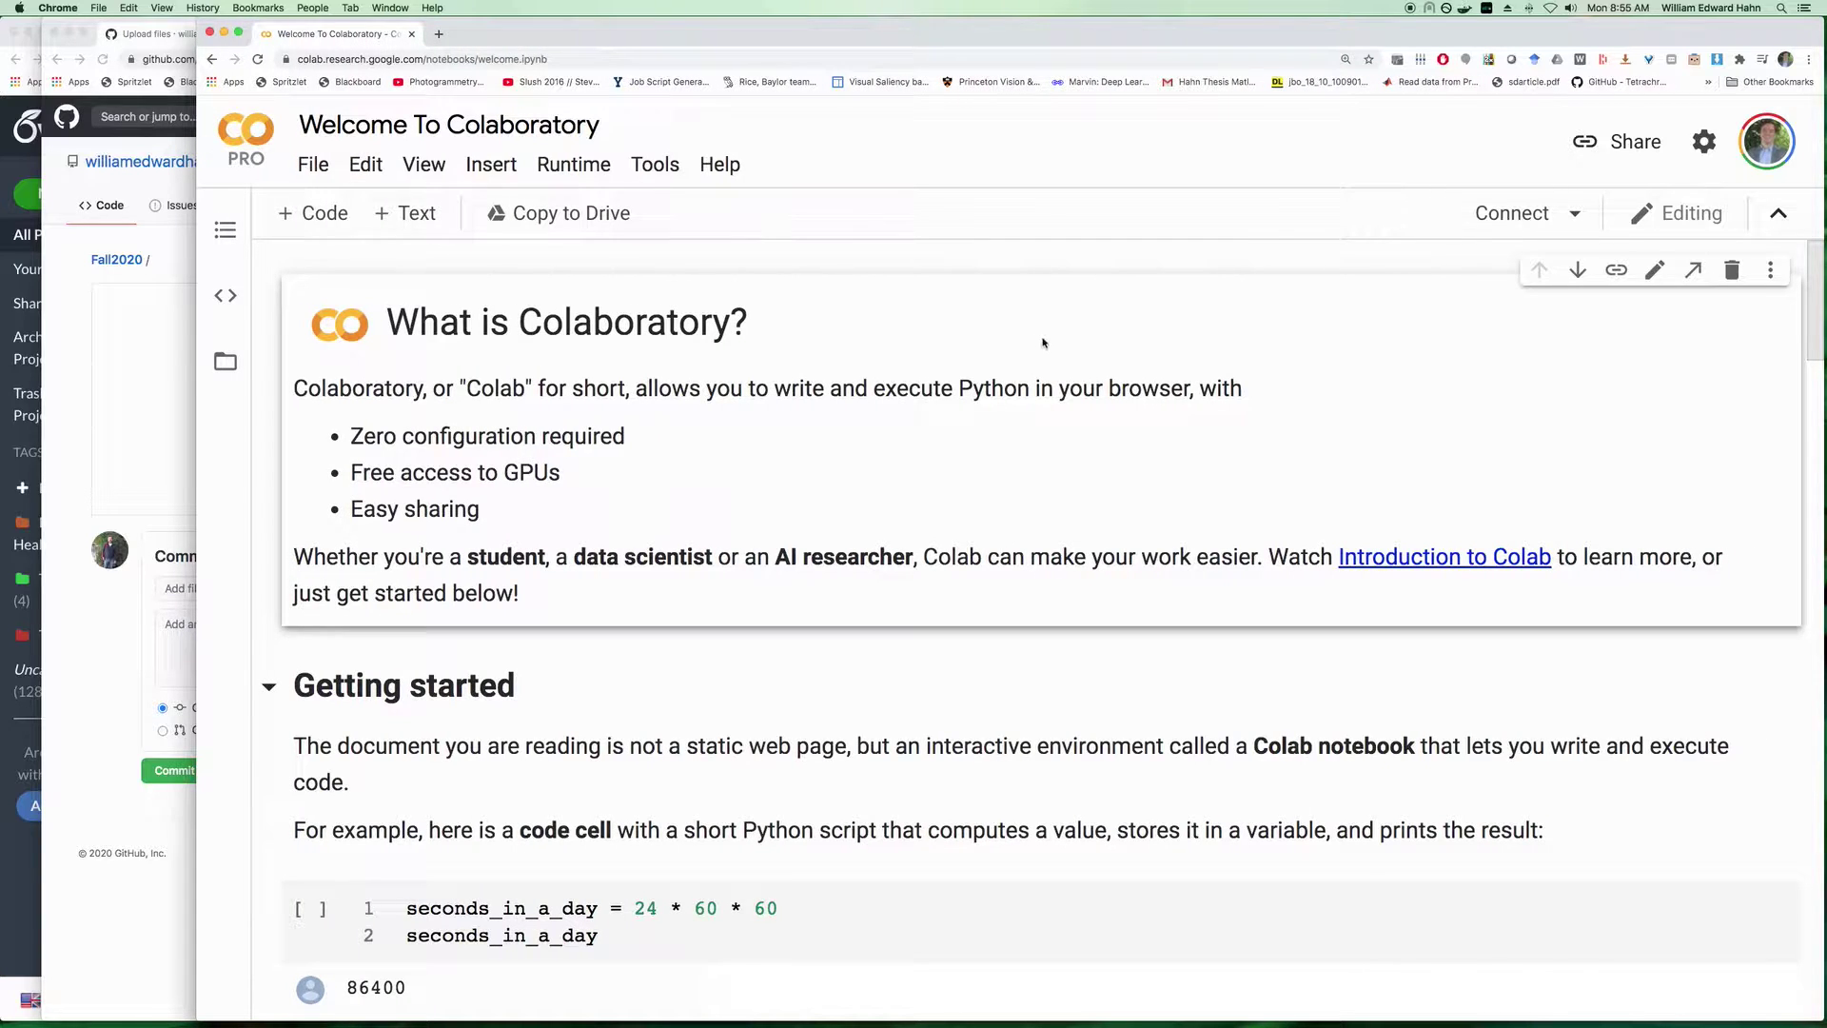
Connect the welcome notebook to a runtime and run the seconds_in_a_day code cell.
scroll(1043, 342, down, 4)
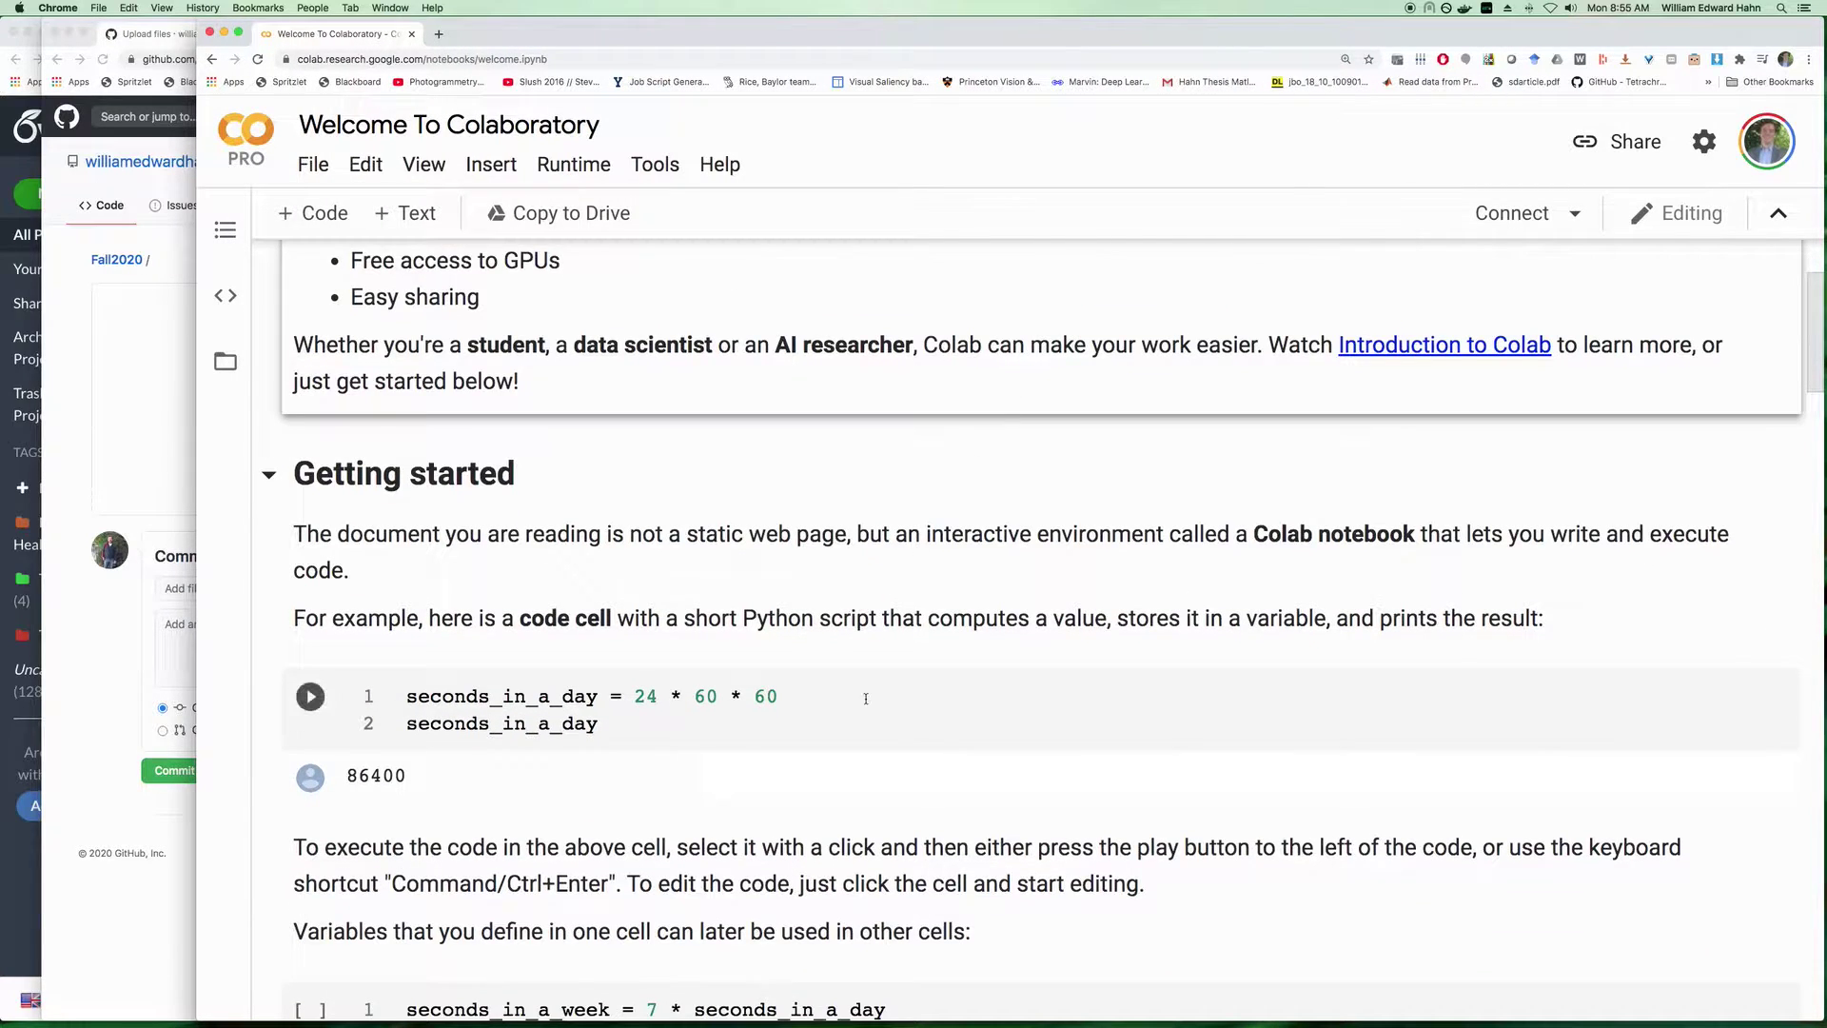
click(866, 698)
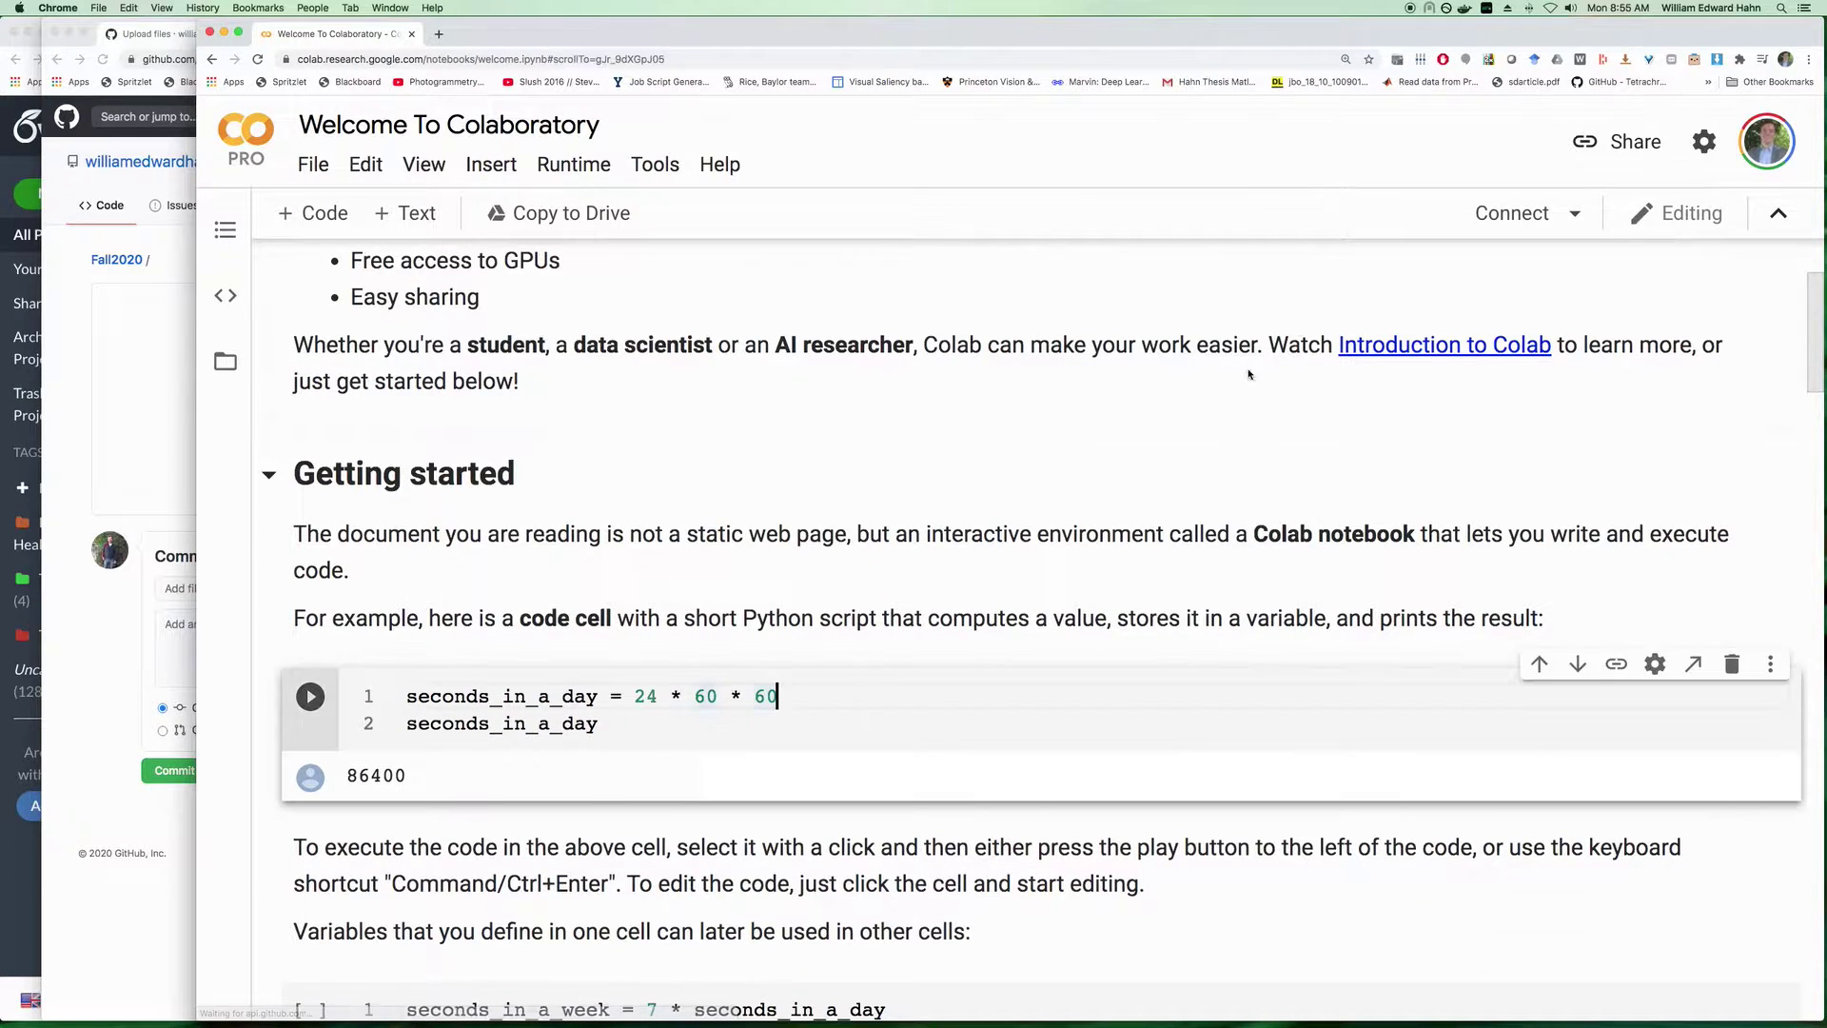
click(1509, 217)
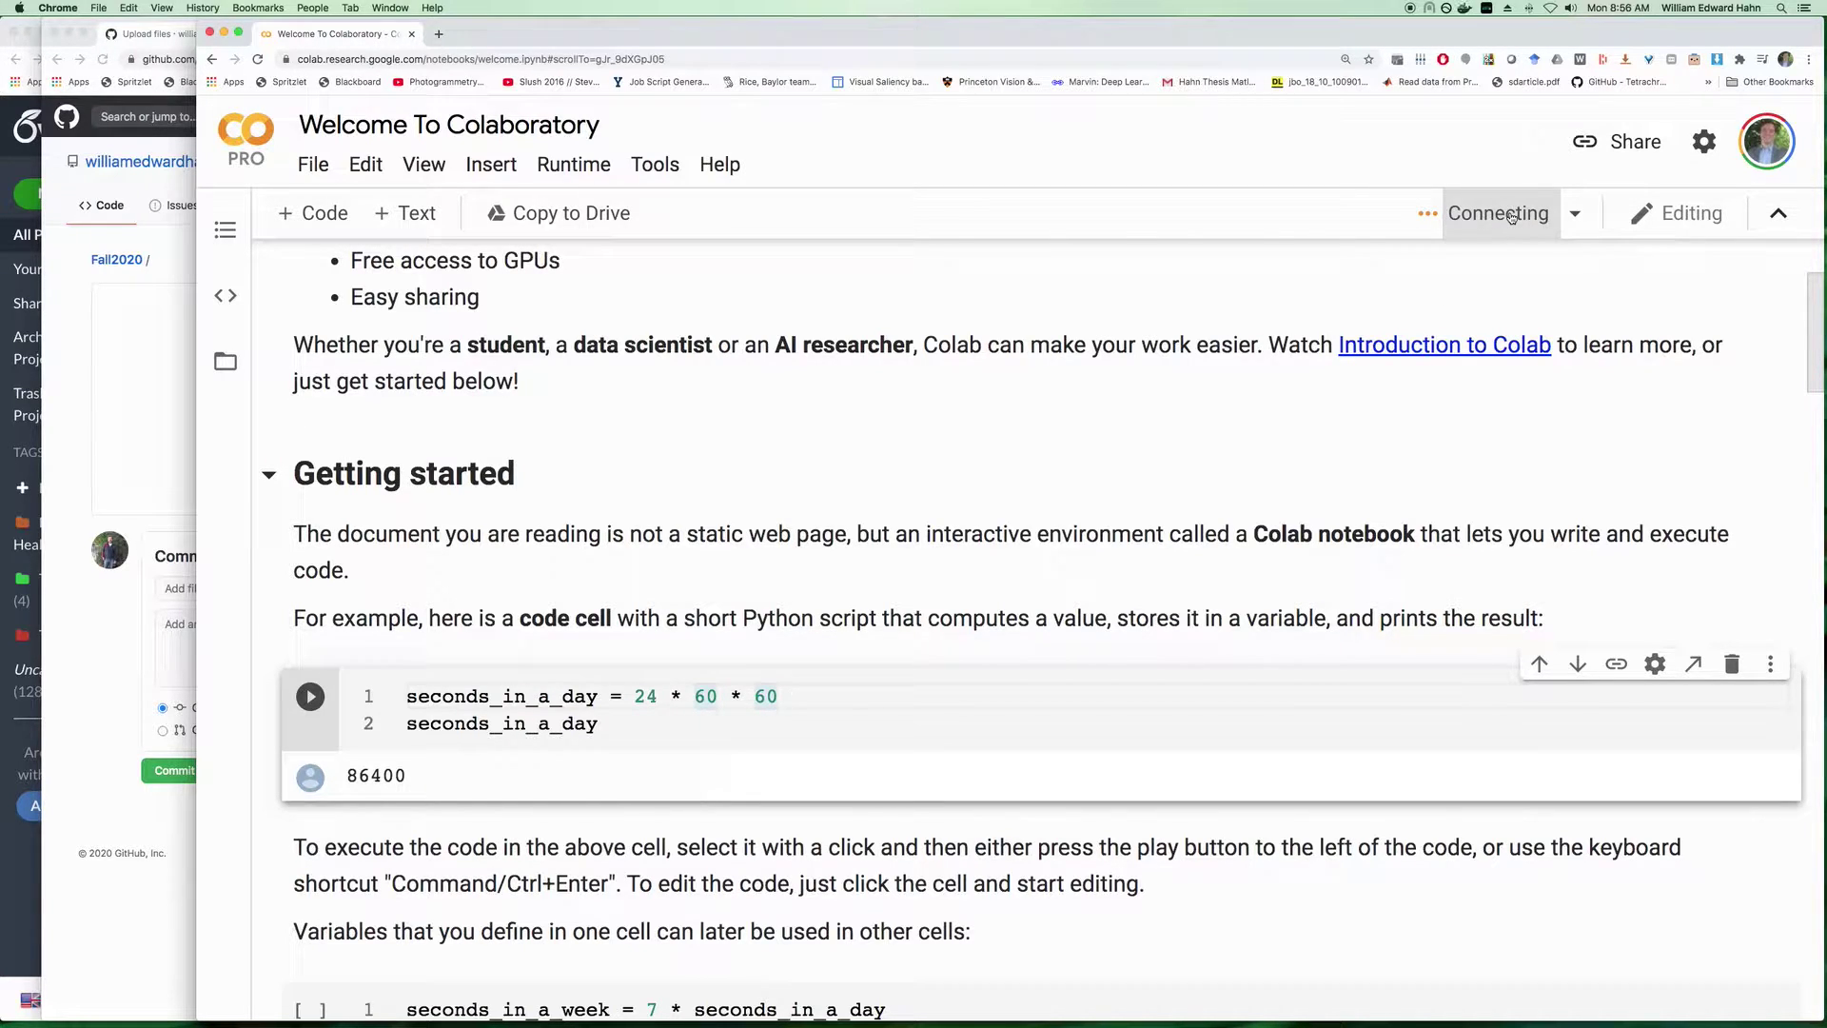
click(729, 730)
key(shift+Return)
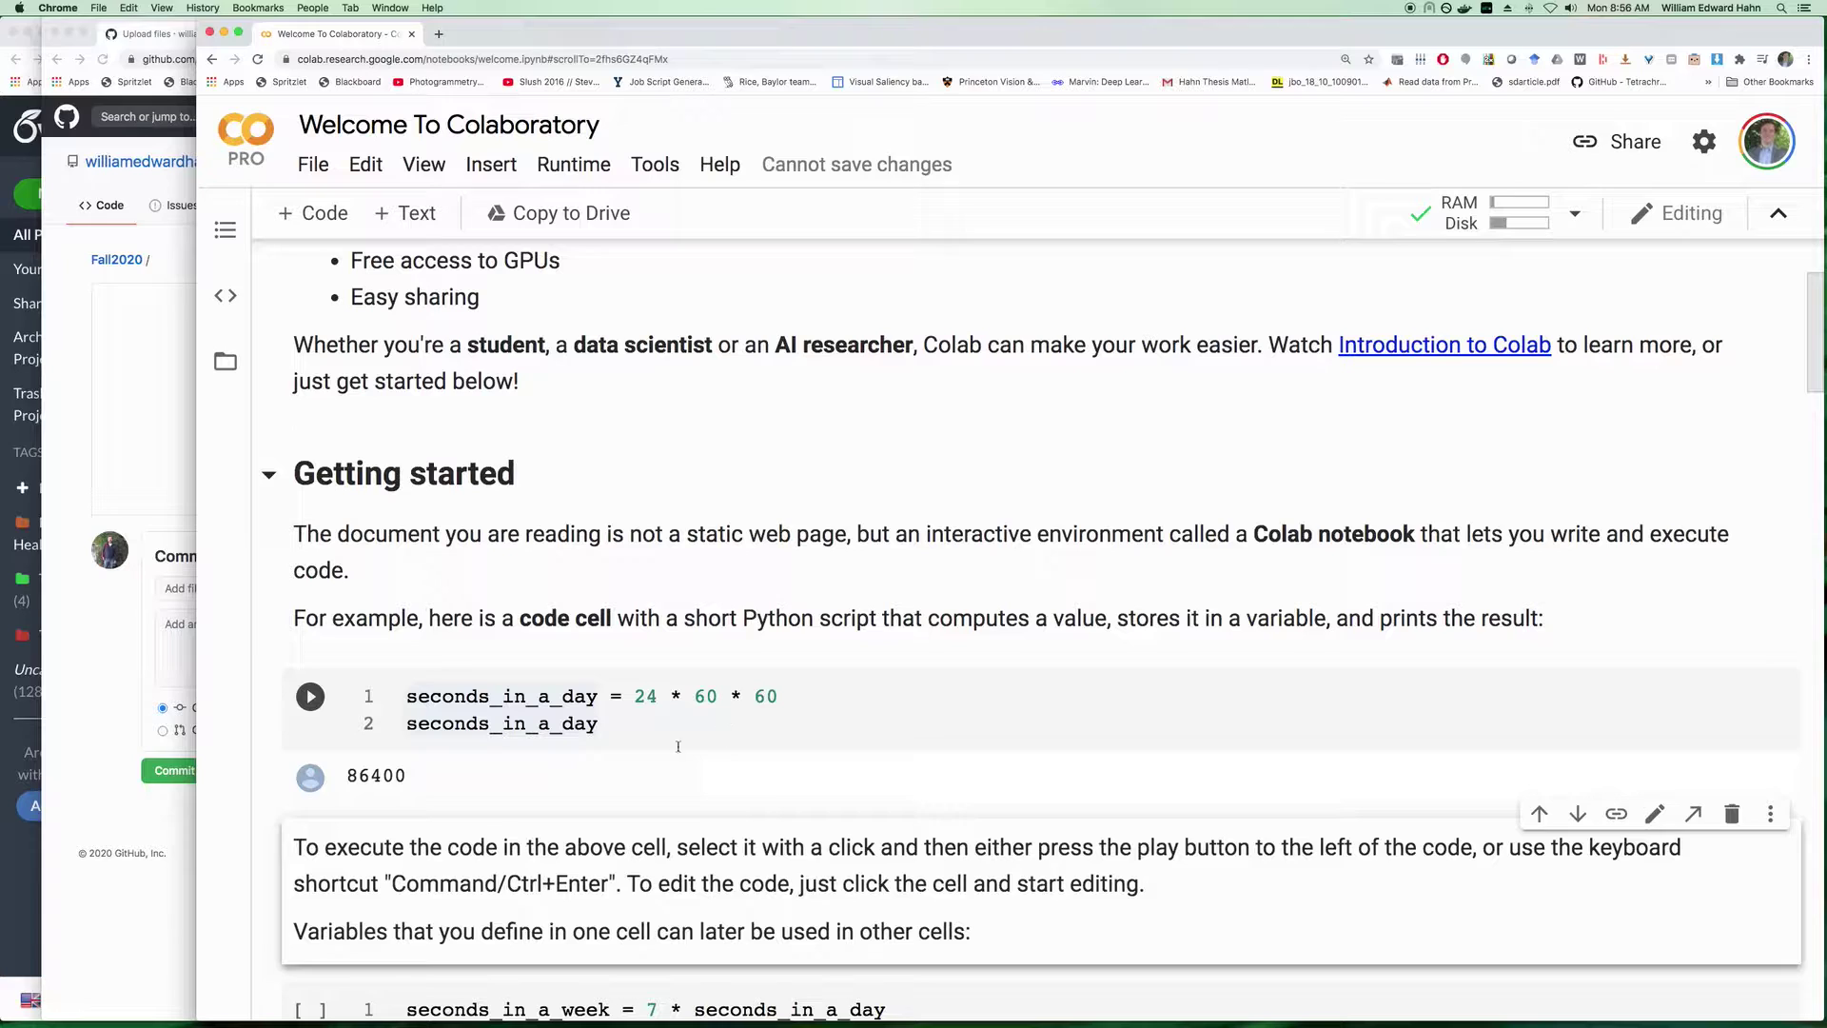
Select the seconds_in_a_day cell again and rerun its code.
click(396, 584)
click(657, 726)
click(718, 559)
click(625, 724)
click(548, 564)
click(641, 725)
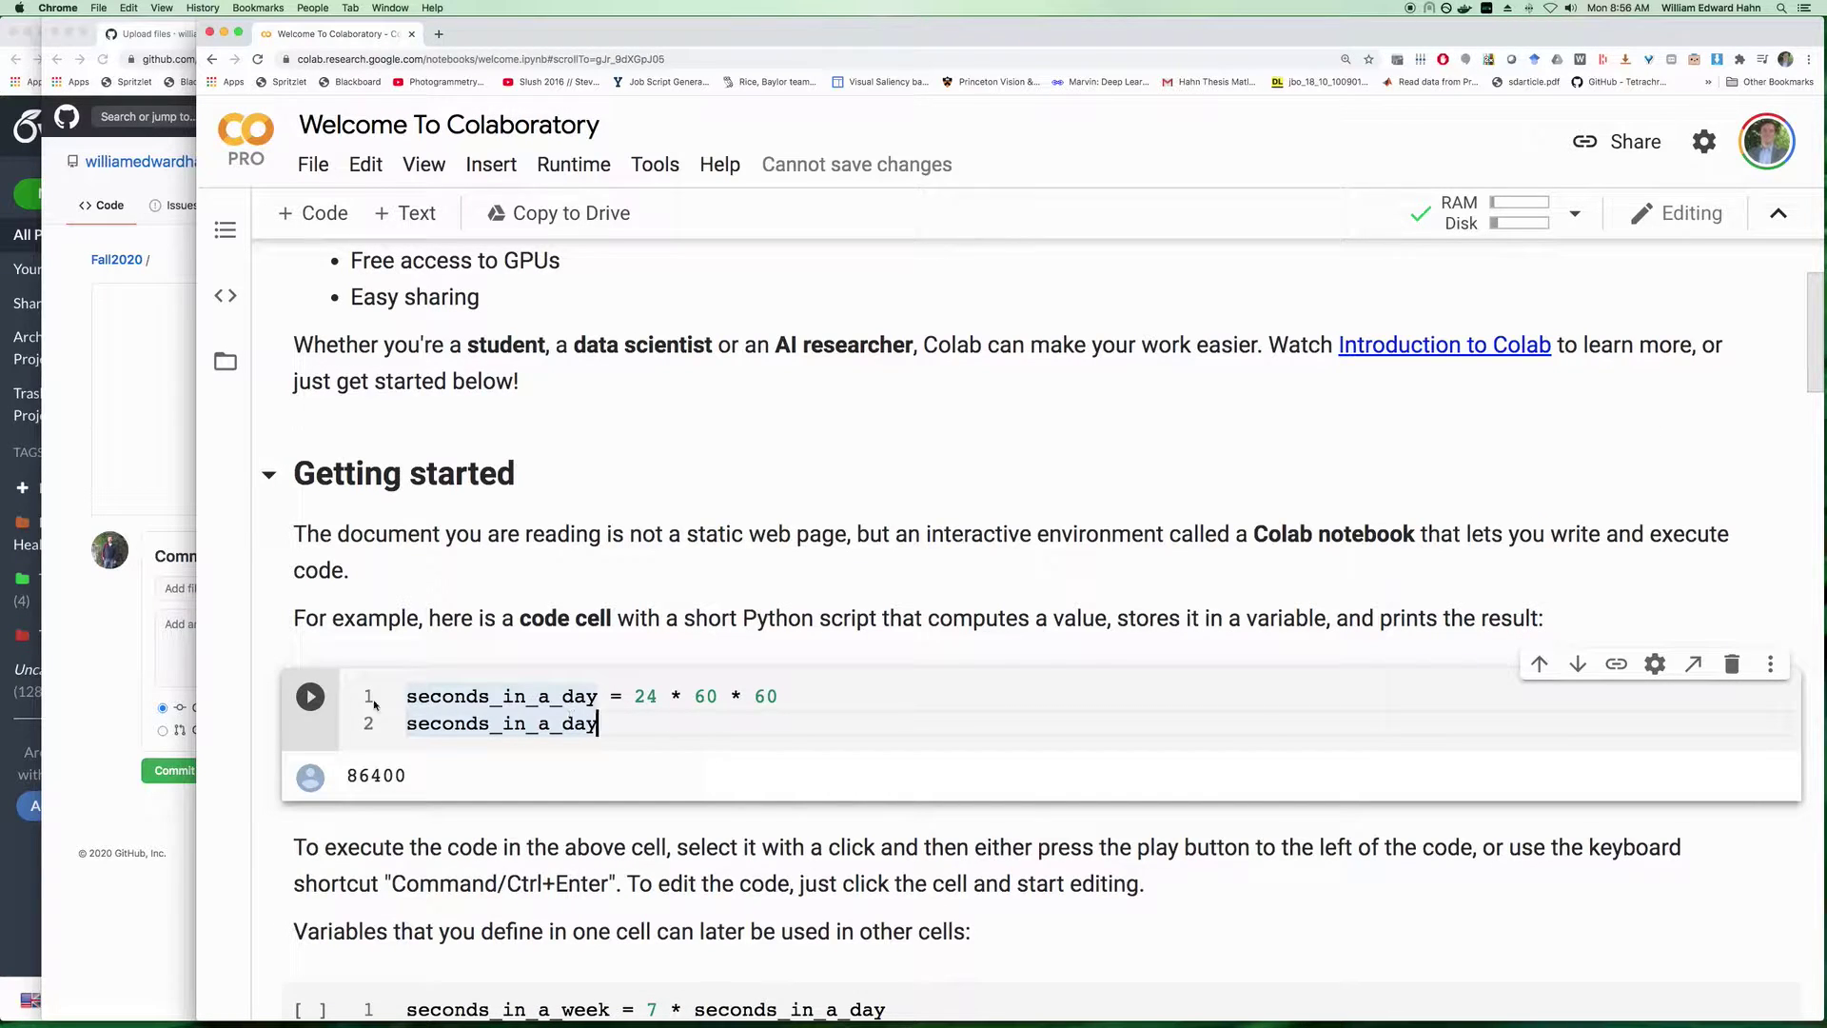
click(311, 697)
key(shift+Return)
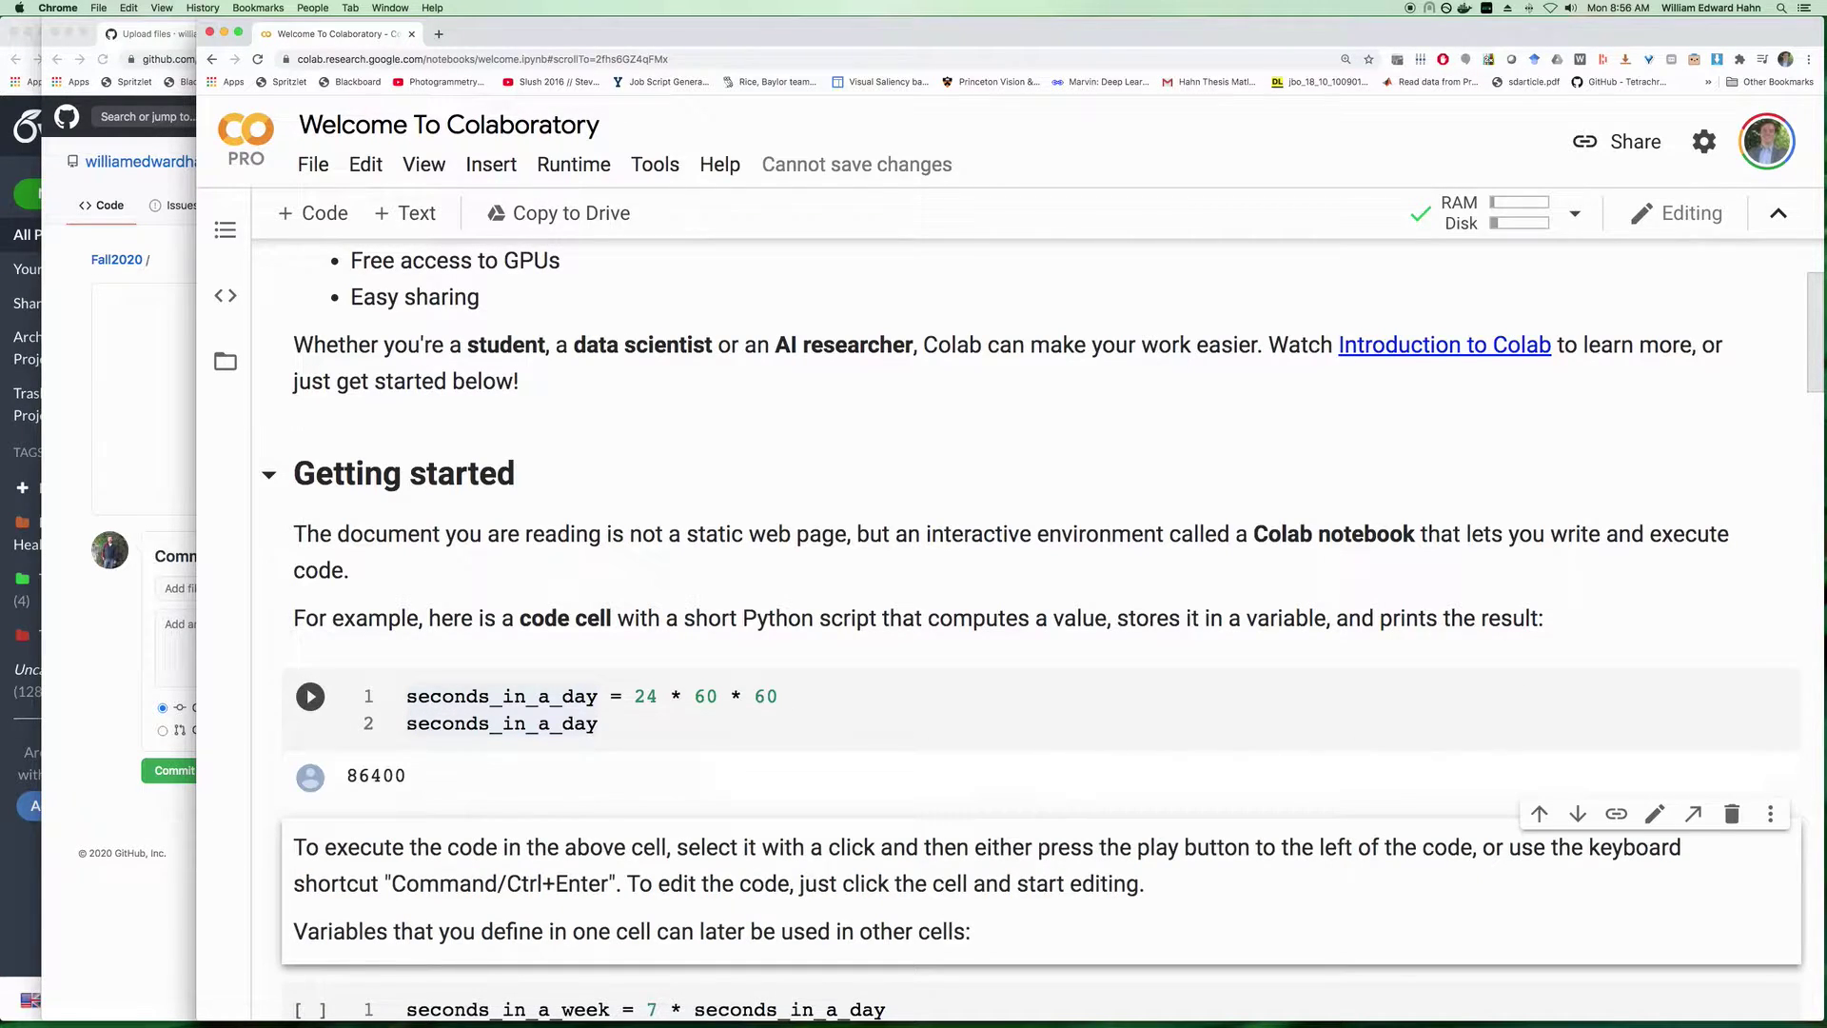
Look through the welcome notebook's example code cells, from Getting started down to the Data science section.
scroll(447, 721, up, 1)
scroll(452, 715, down, 1)
scroll(462, 709, up, 4)
scroll(465, 700, down, 8)
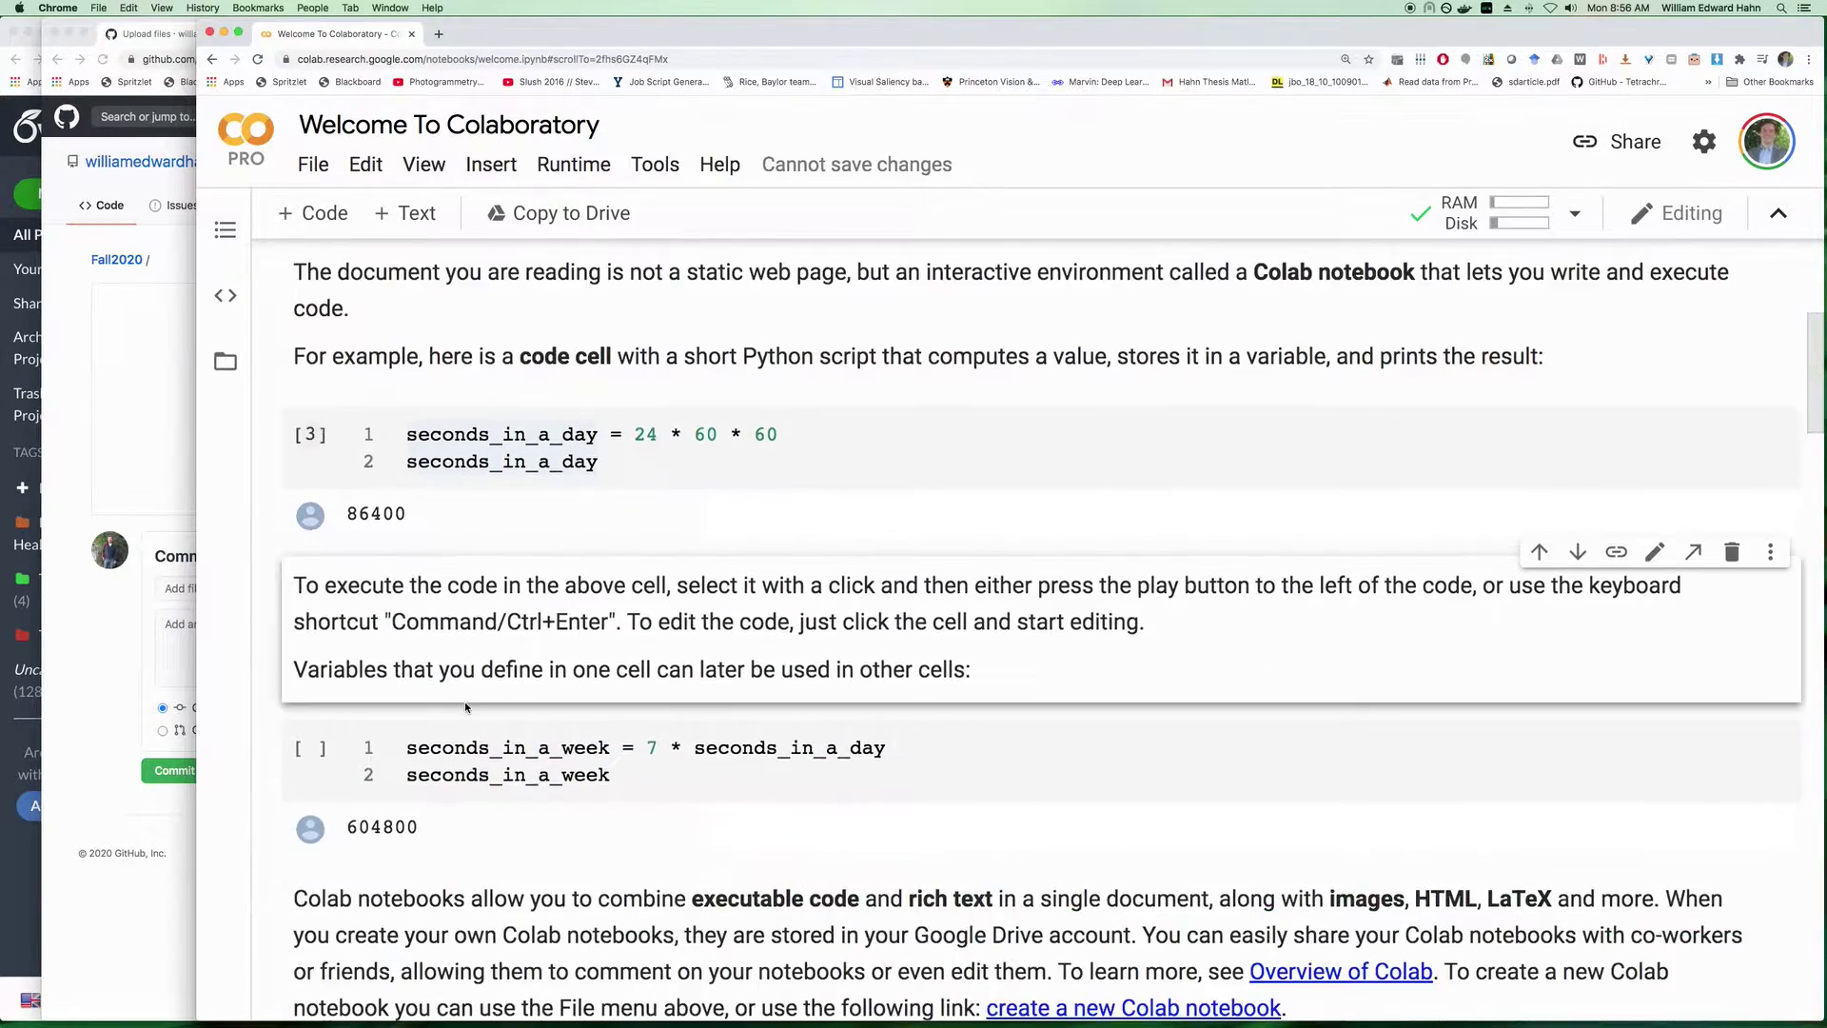
scroll(466, 706, down, 5)
scroll(533, 701, up, 1)
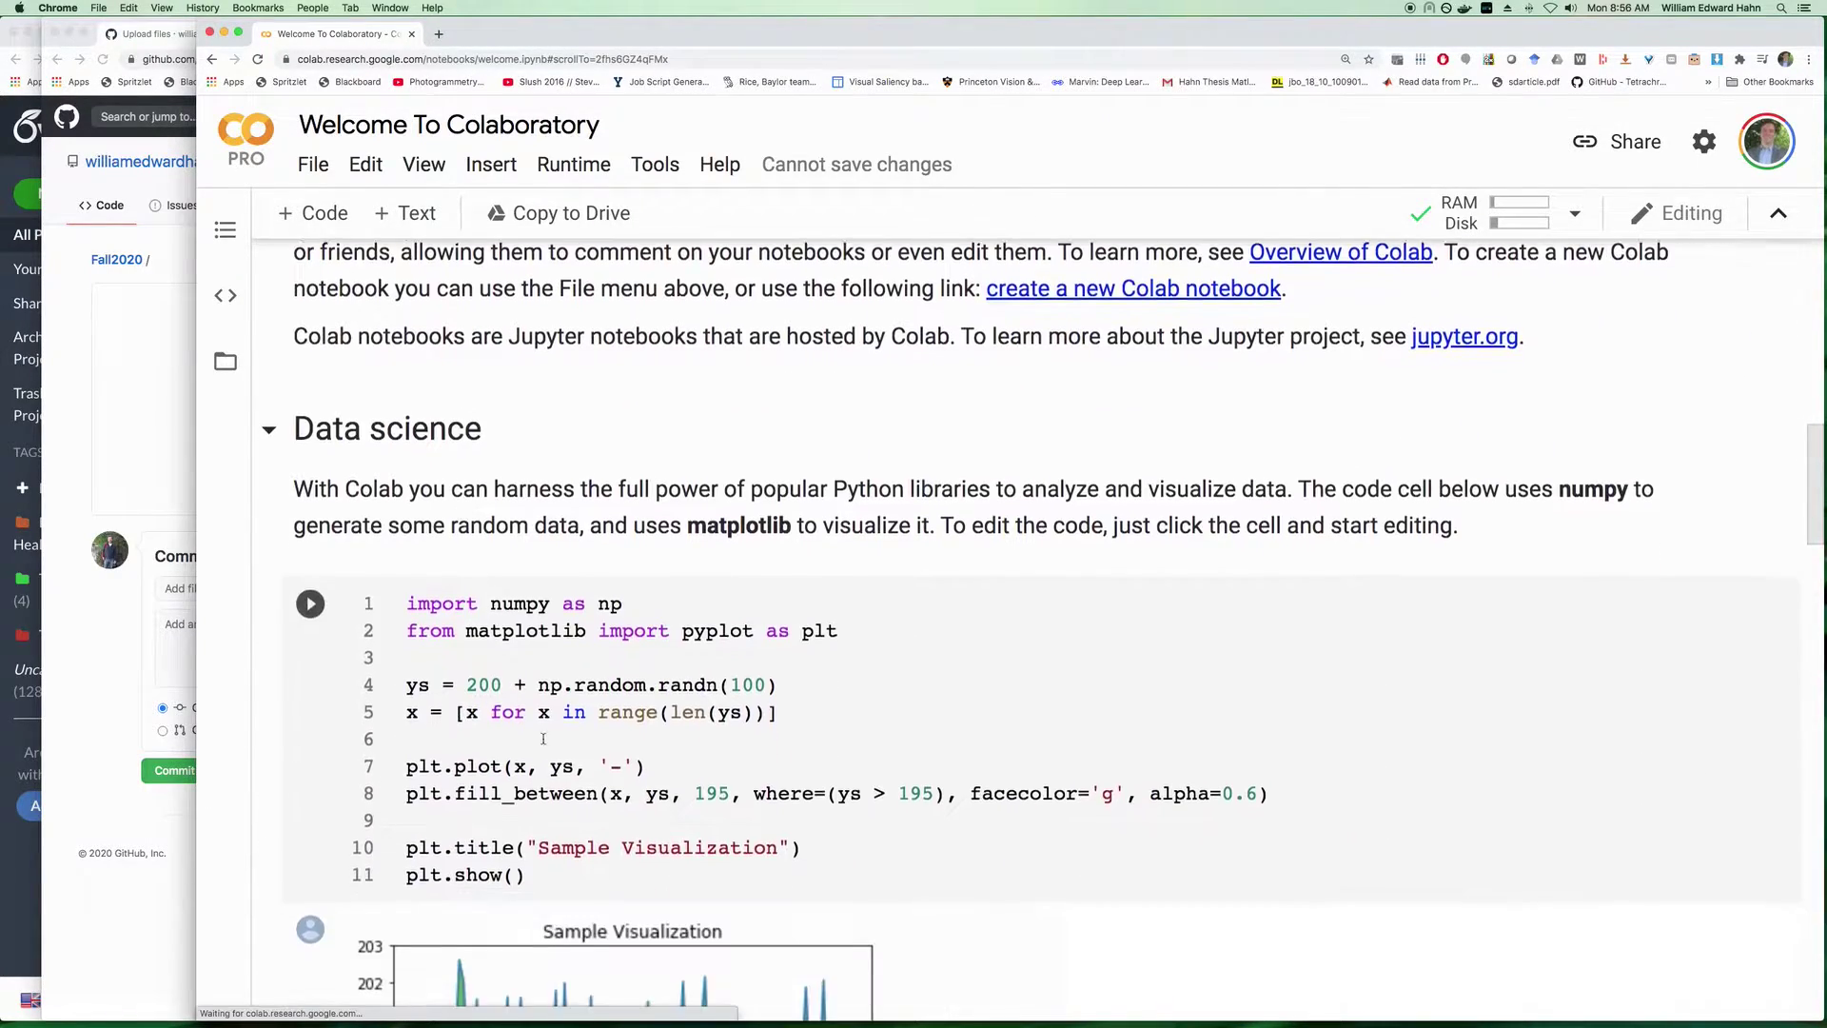
scroll(504, 563, up, 10)
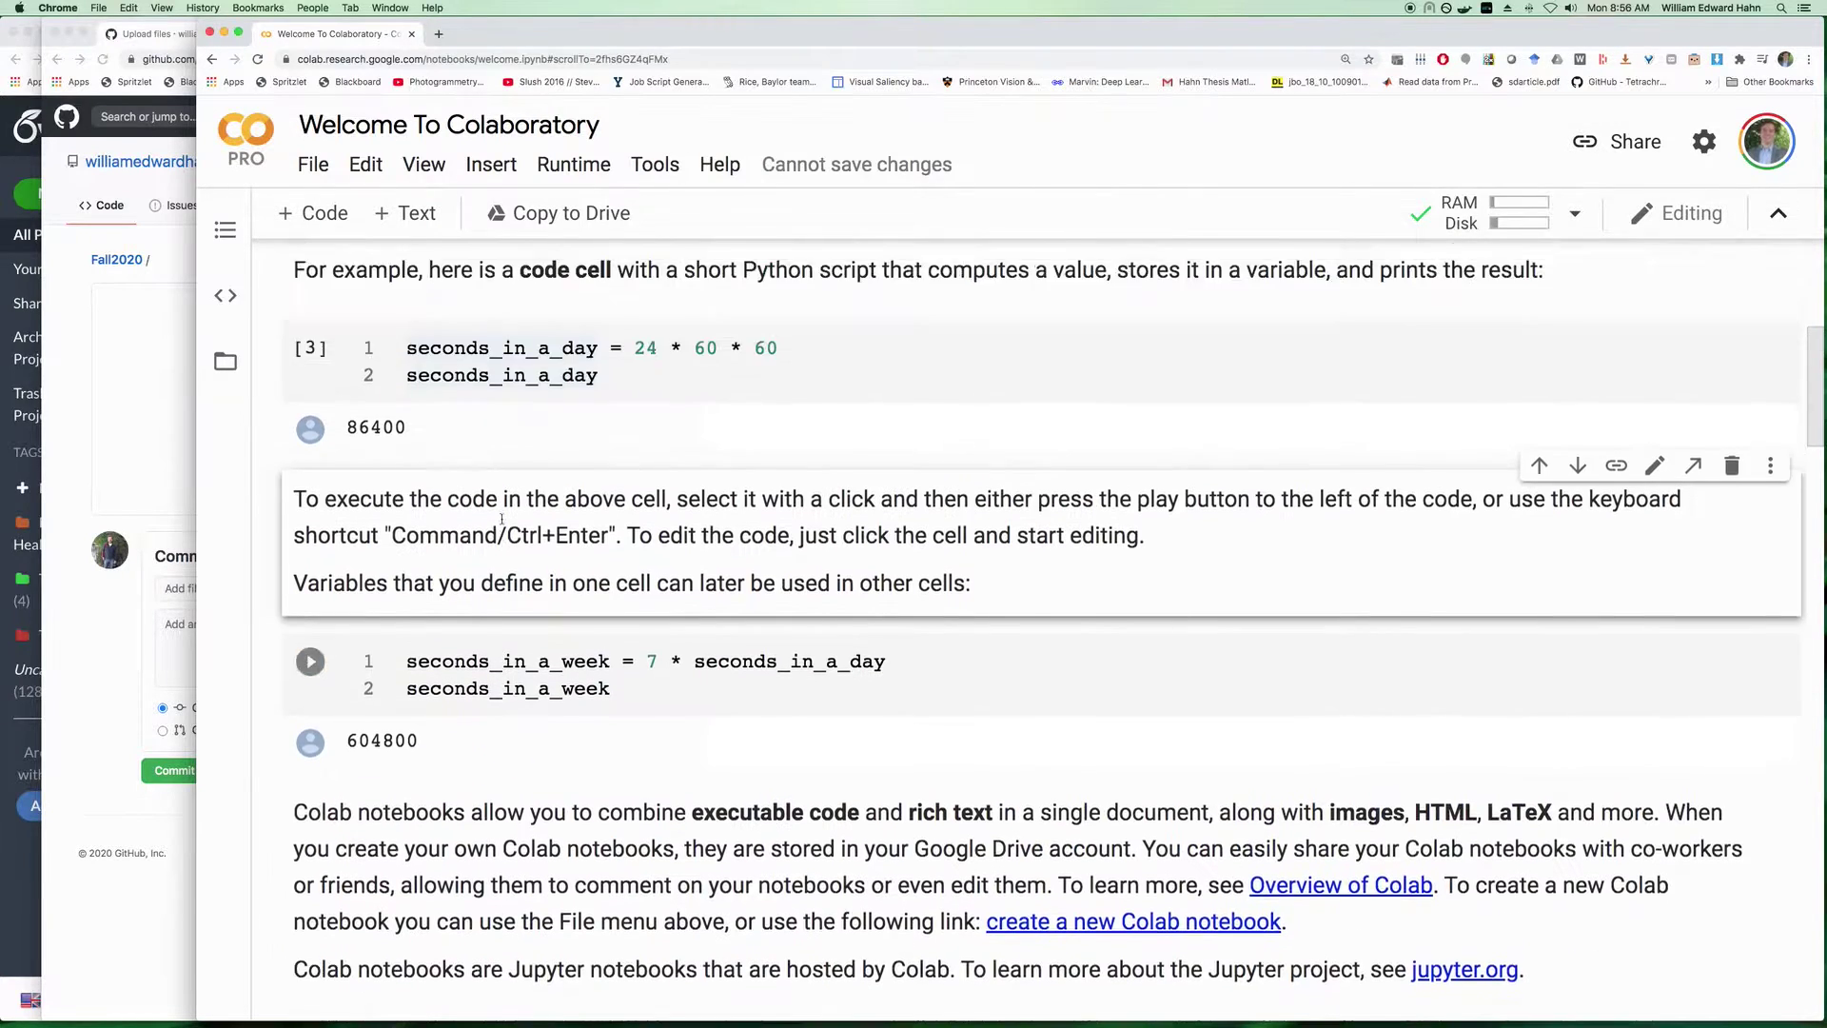
Create a new Colab notebook.
click(313, 164)
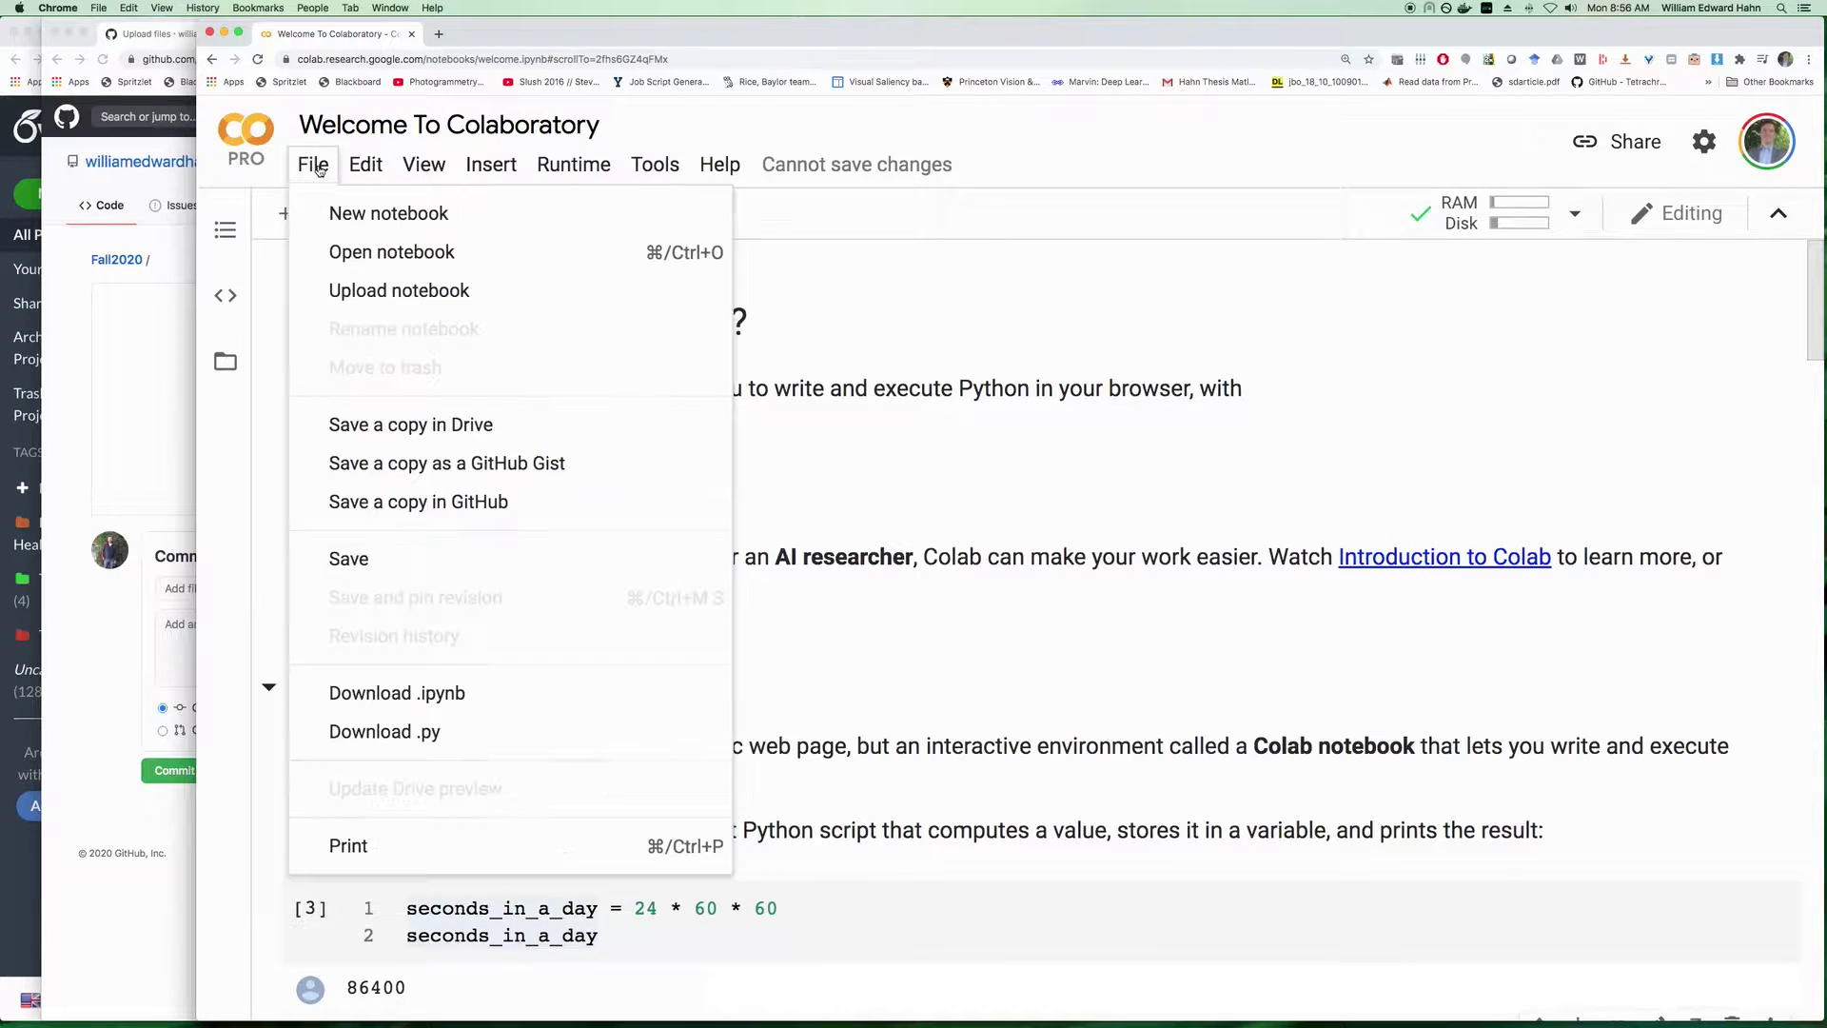
click(388, 216)
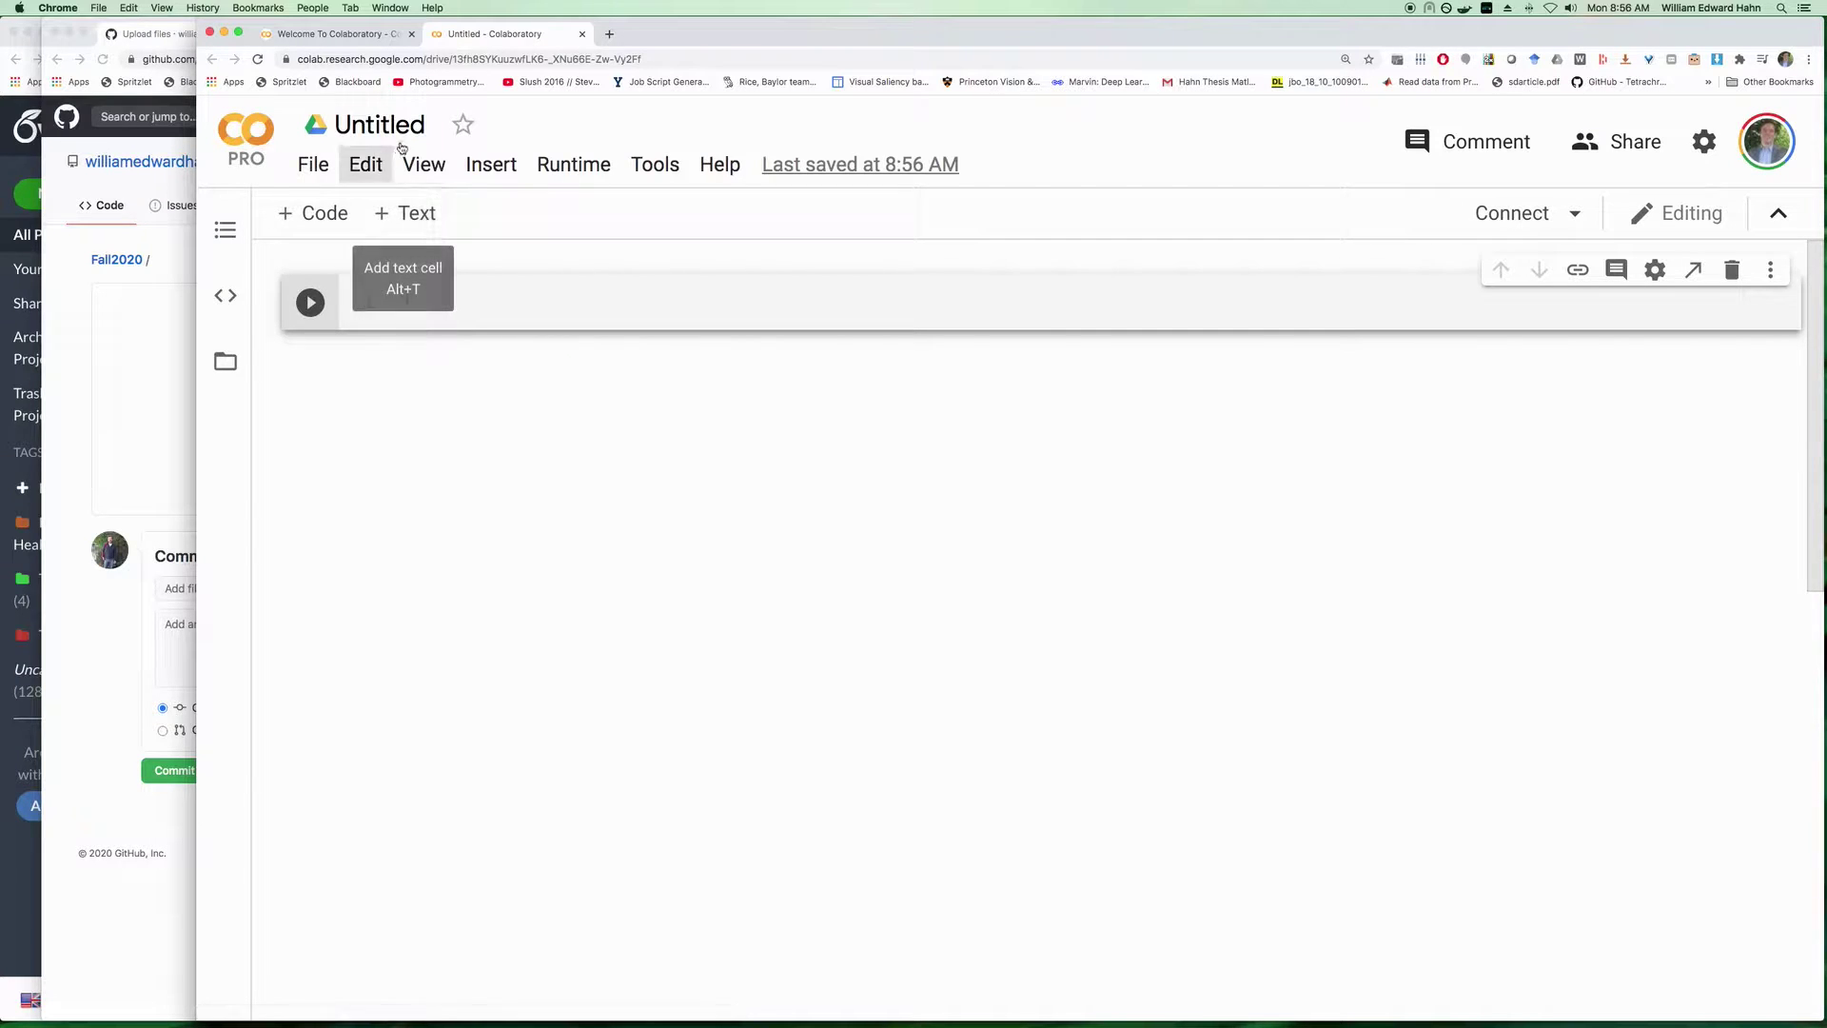
Try to name the new notebook Fall2020Demo.
click(380, 124)
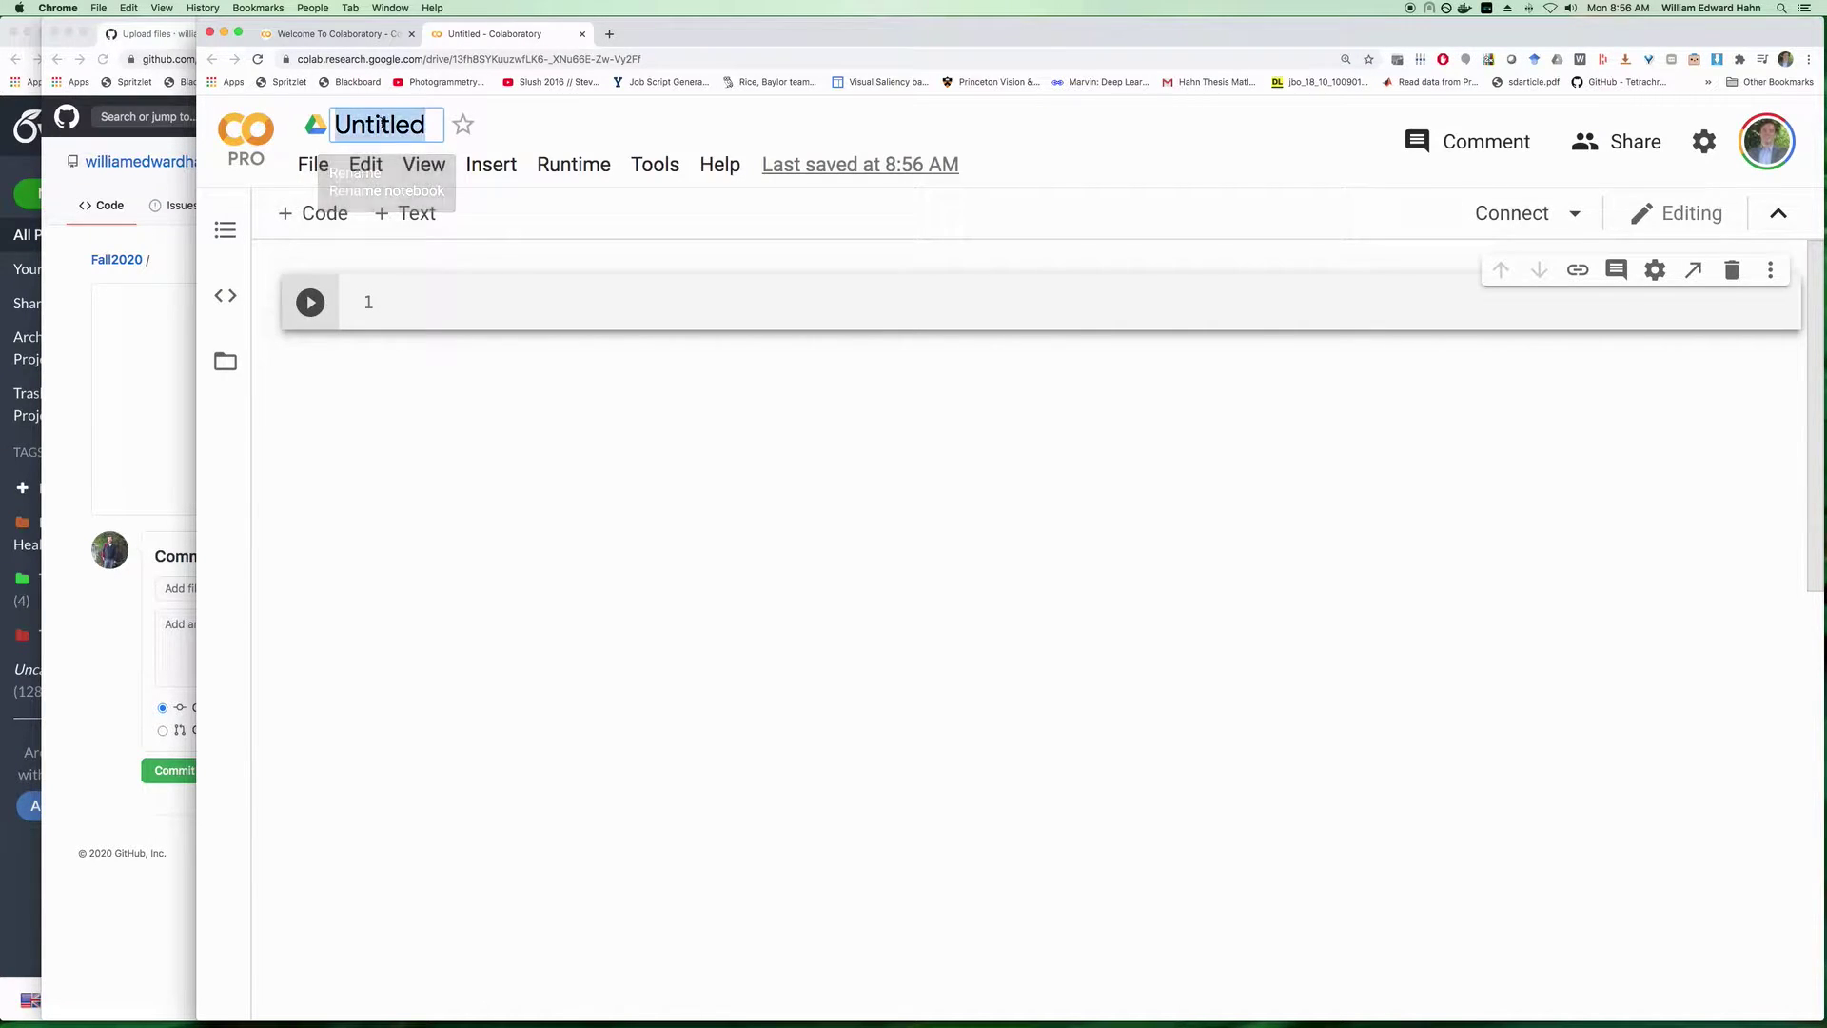
text(Faal)
key(BackSpace)
key(BackSpace)
text(ll2)
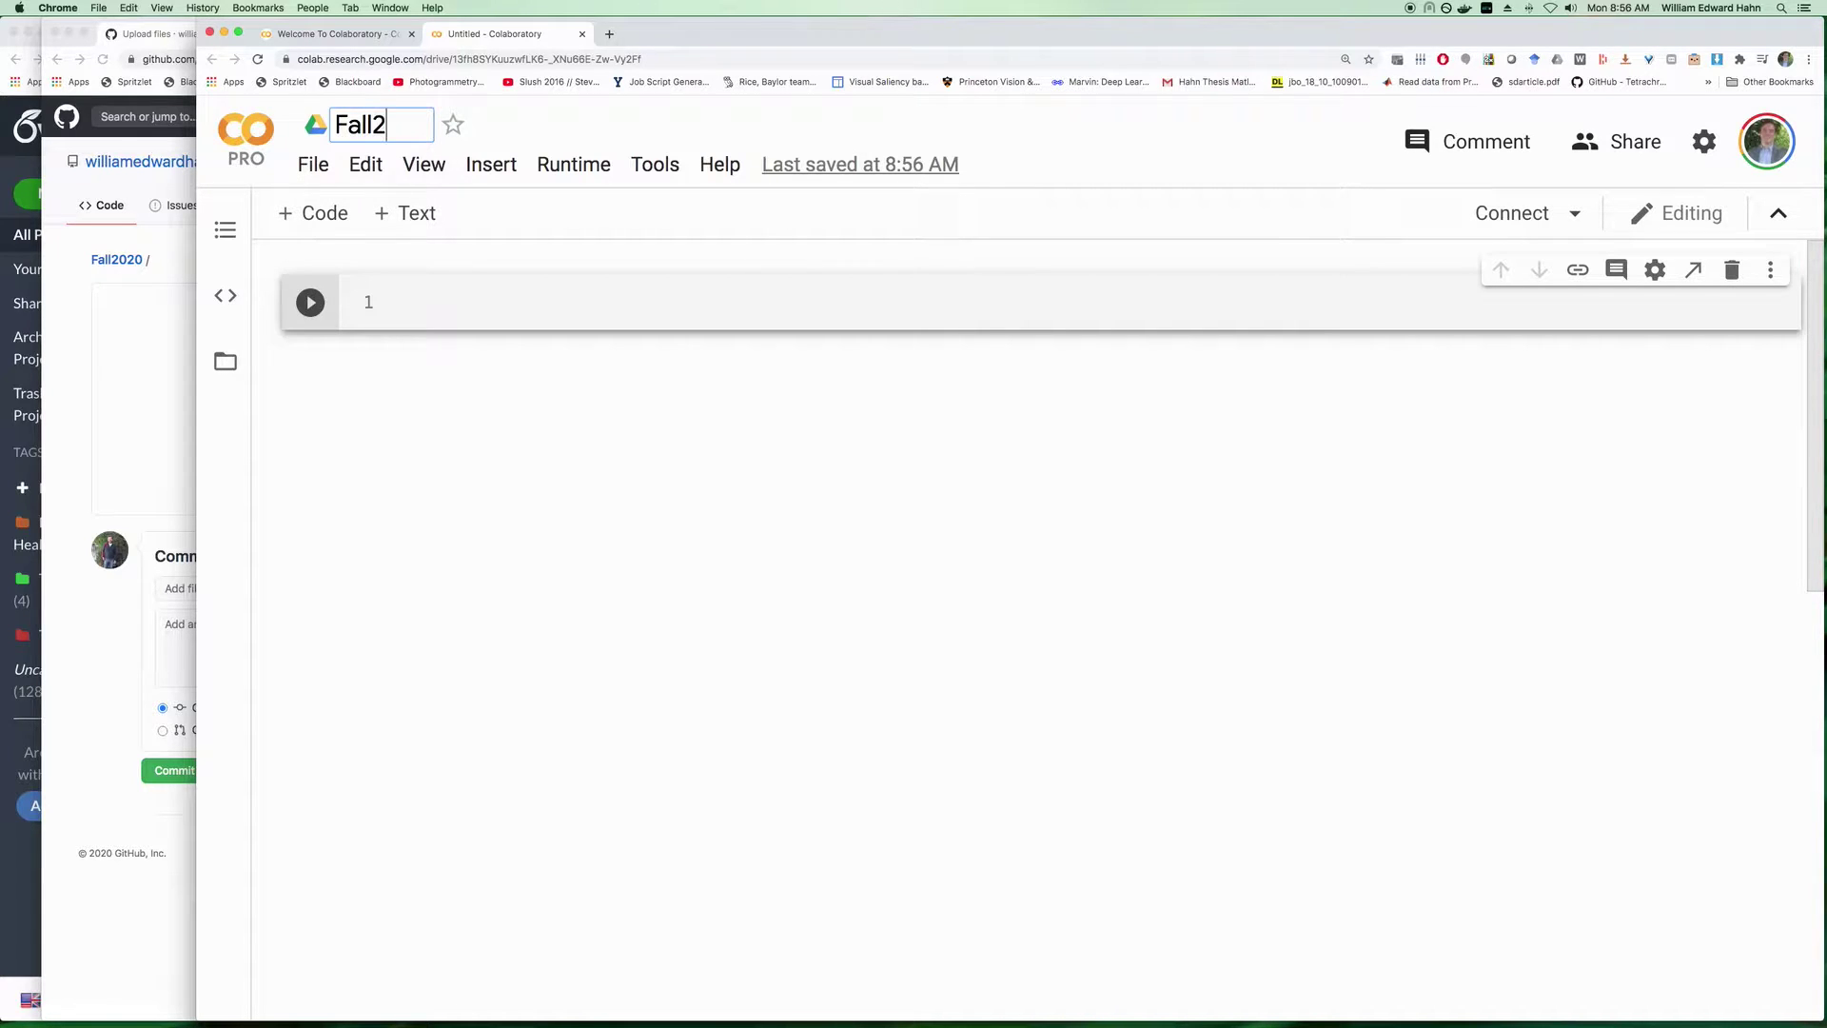
text(020Demo)
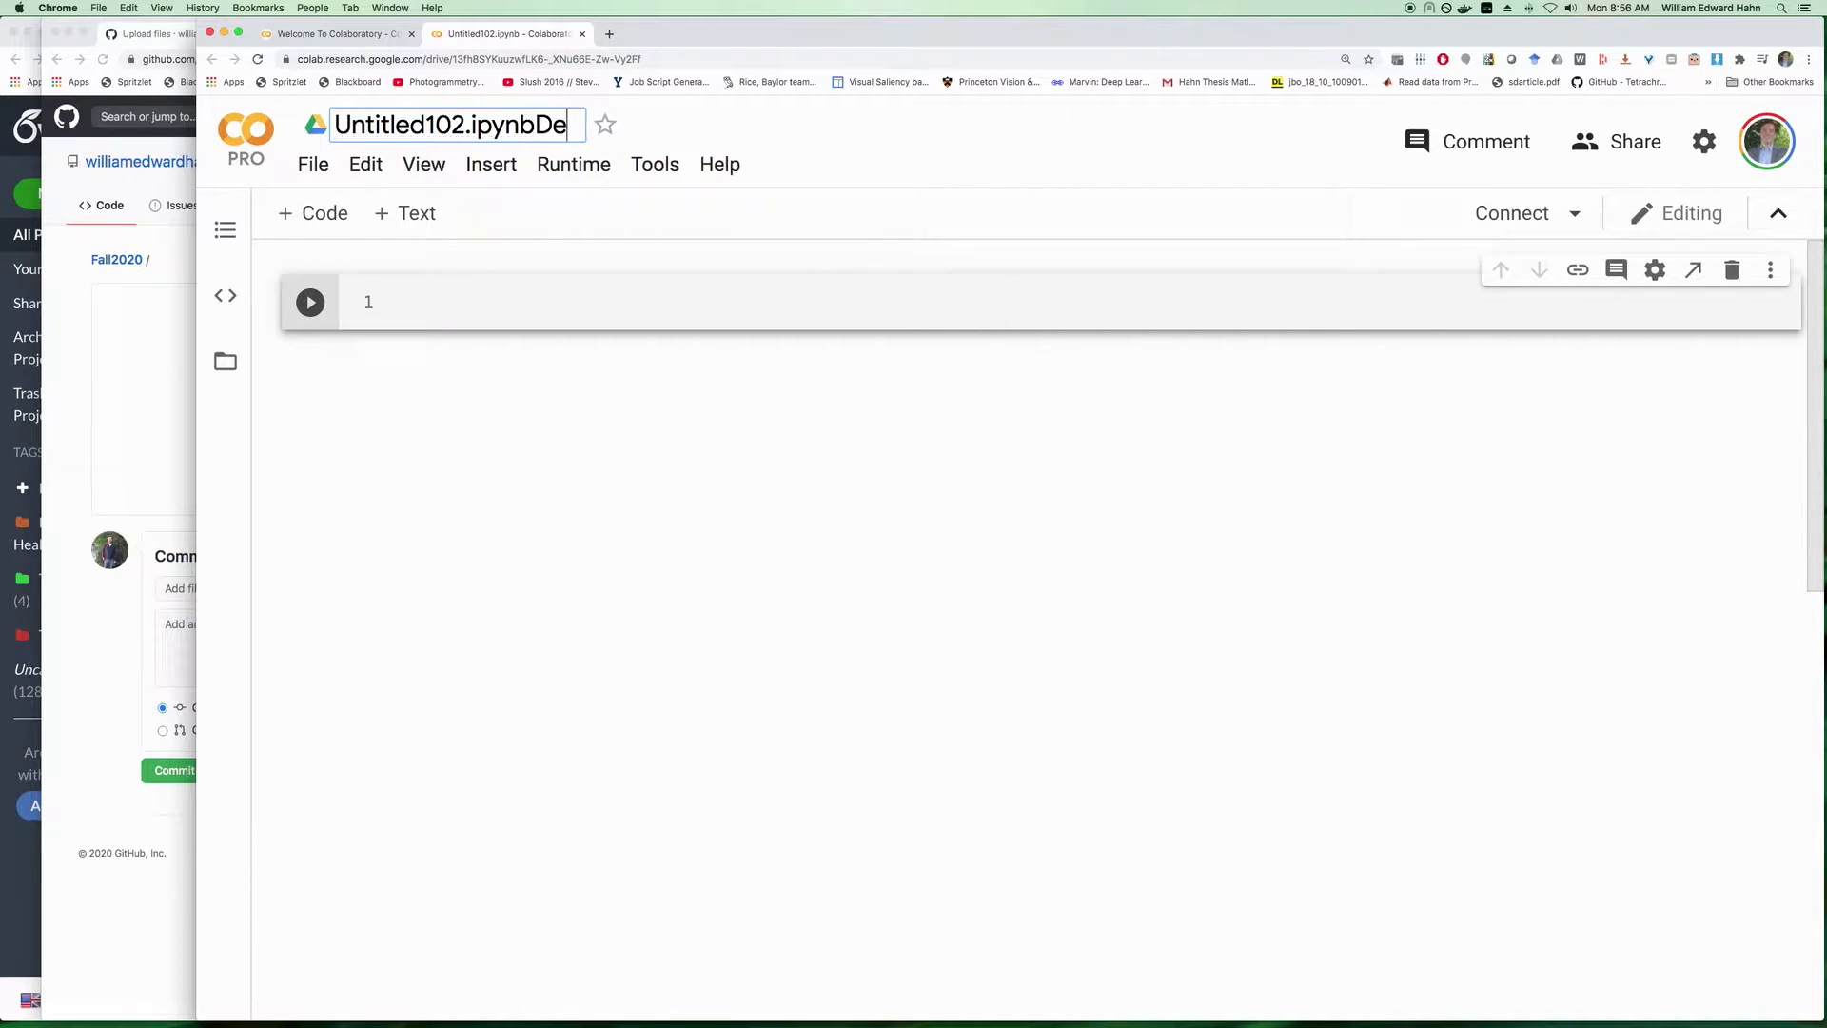
key(BackSpace)
key(BackSpace)
key(BackSpace)
key(BackSpace)
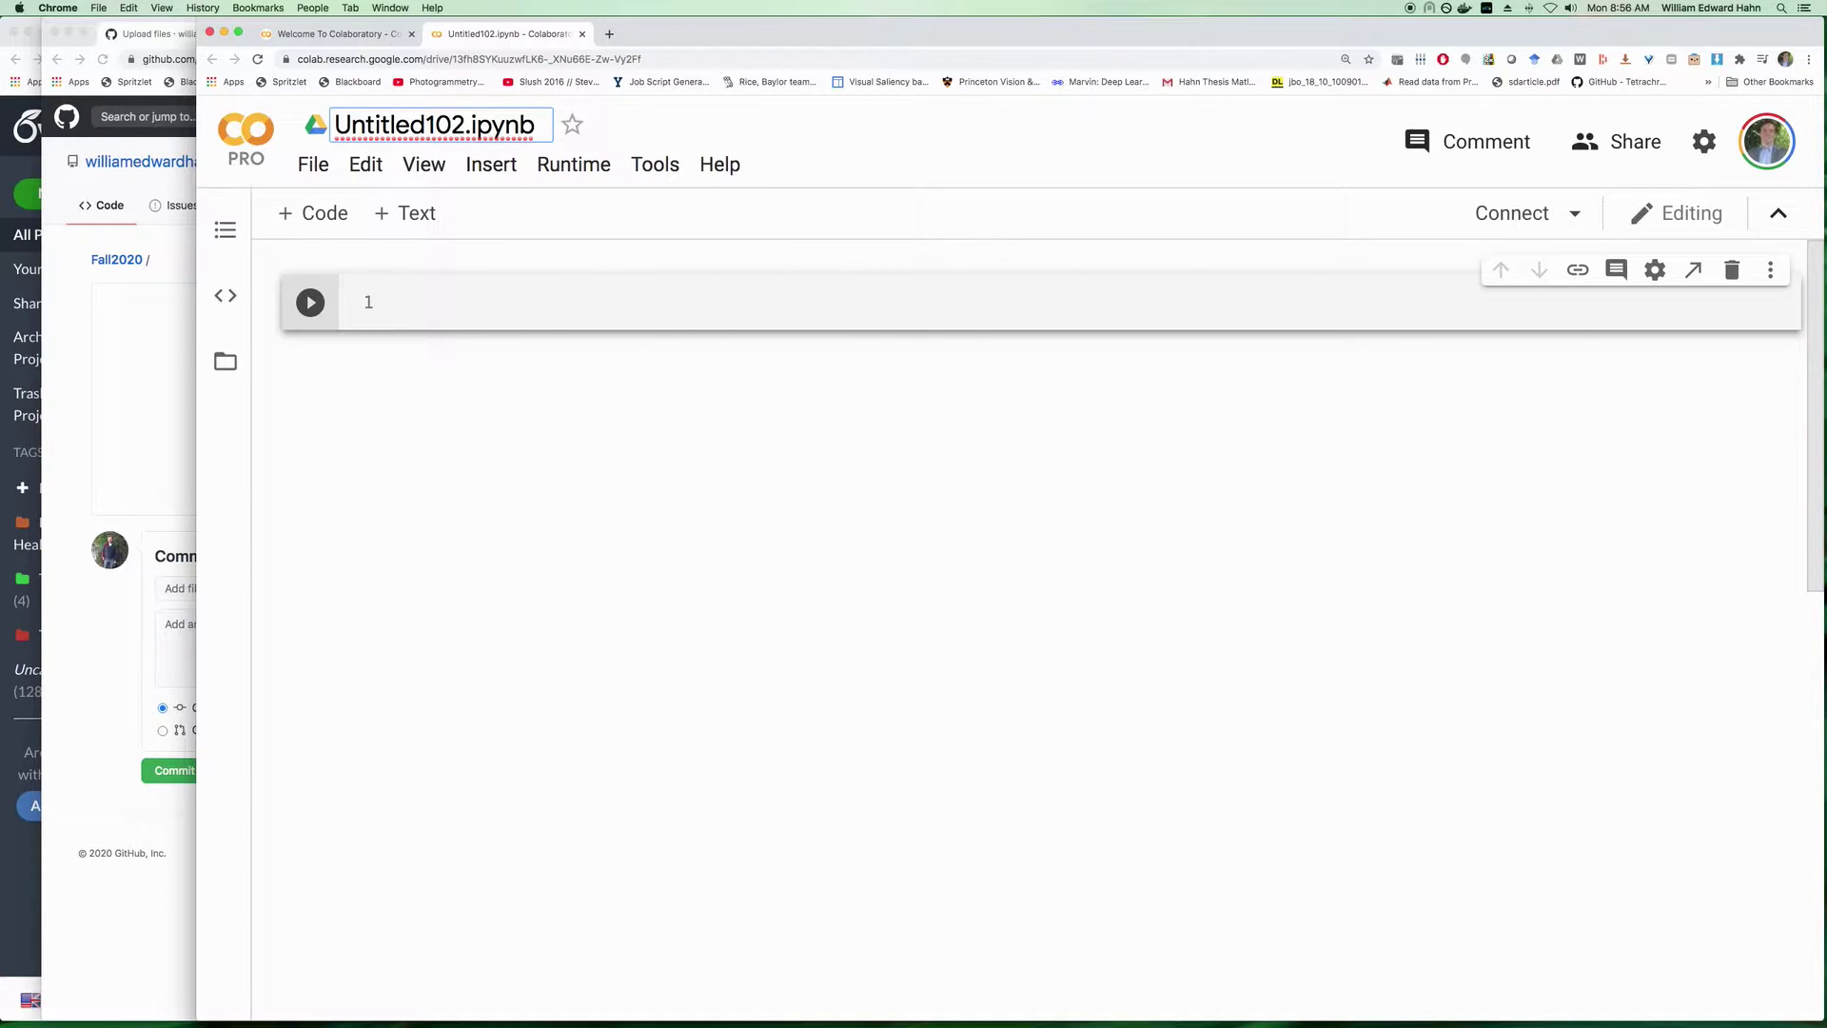
Replace the notebook's default title so that it is named "Fall 2020 Demo.ipynb".
key(BackSpace)
key(BackSpace)
key(BackSpace)
key(BackSpace)
key(BackSpace)
key(BackSpace)
key(BackSpace)
key(BackSpace)
key(BackSpace)
key(BackSpace)
key(BackSpace)
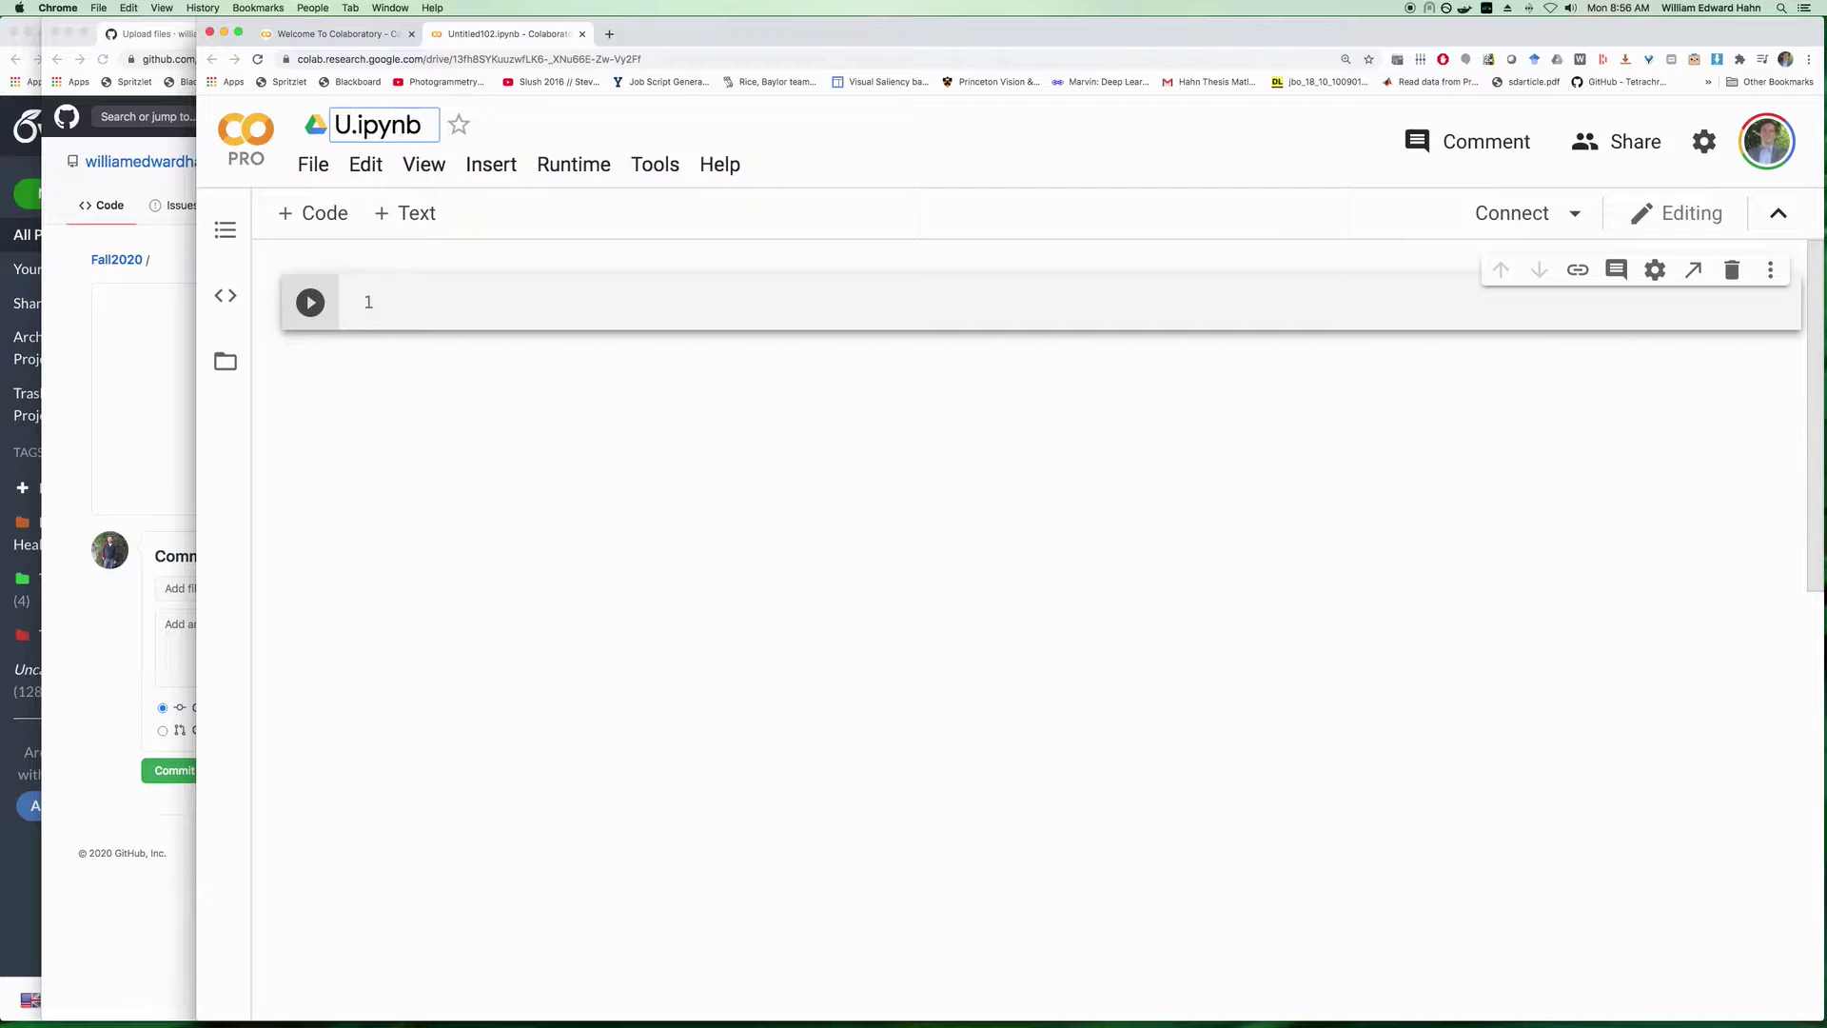
text(Fall 20)
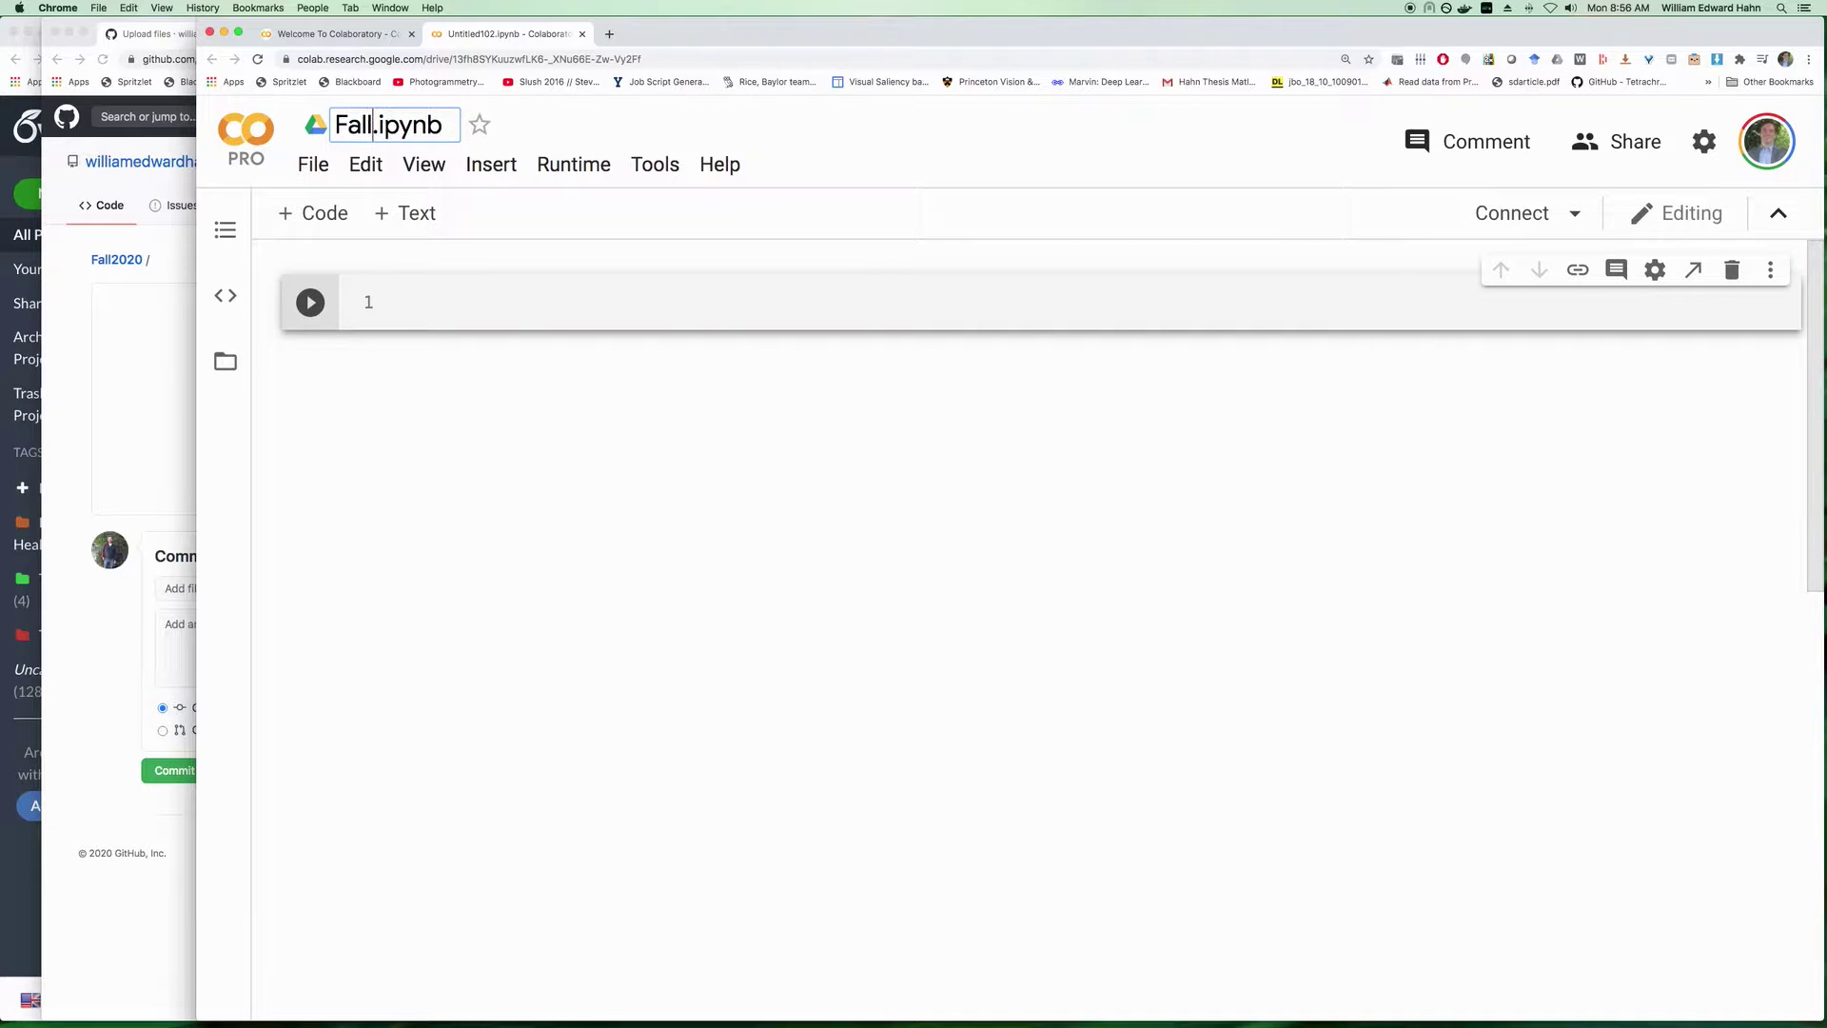
text(20 )
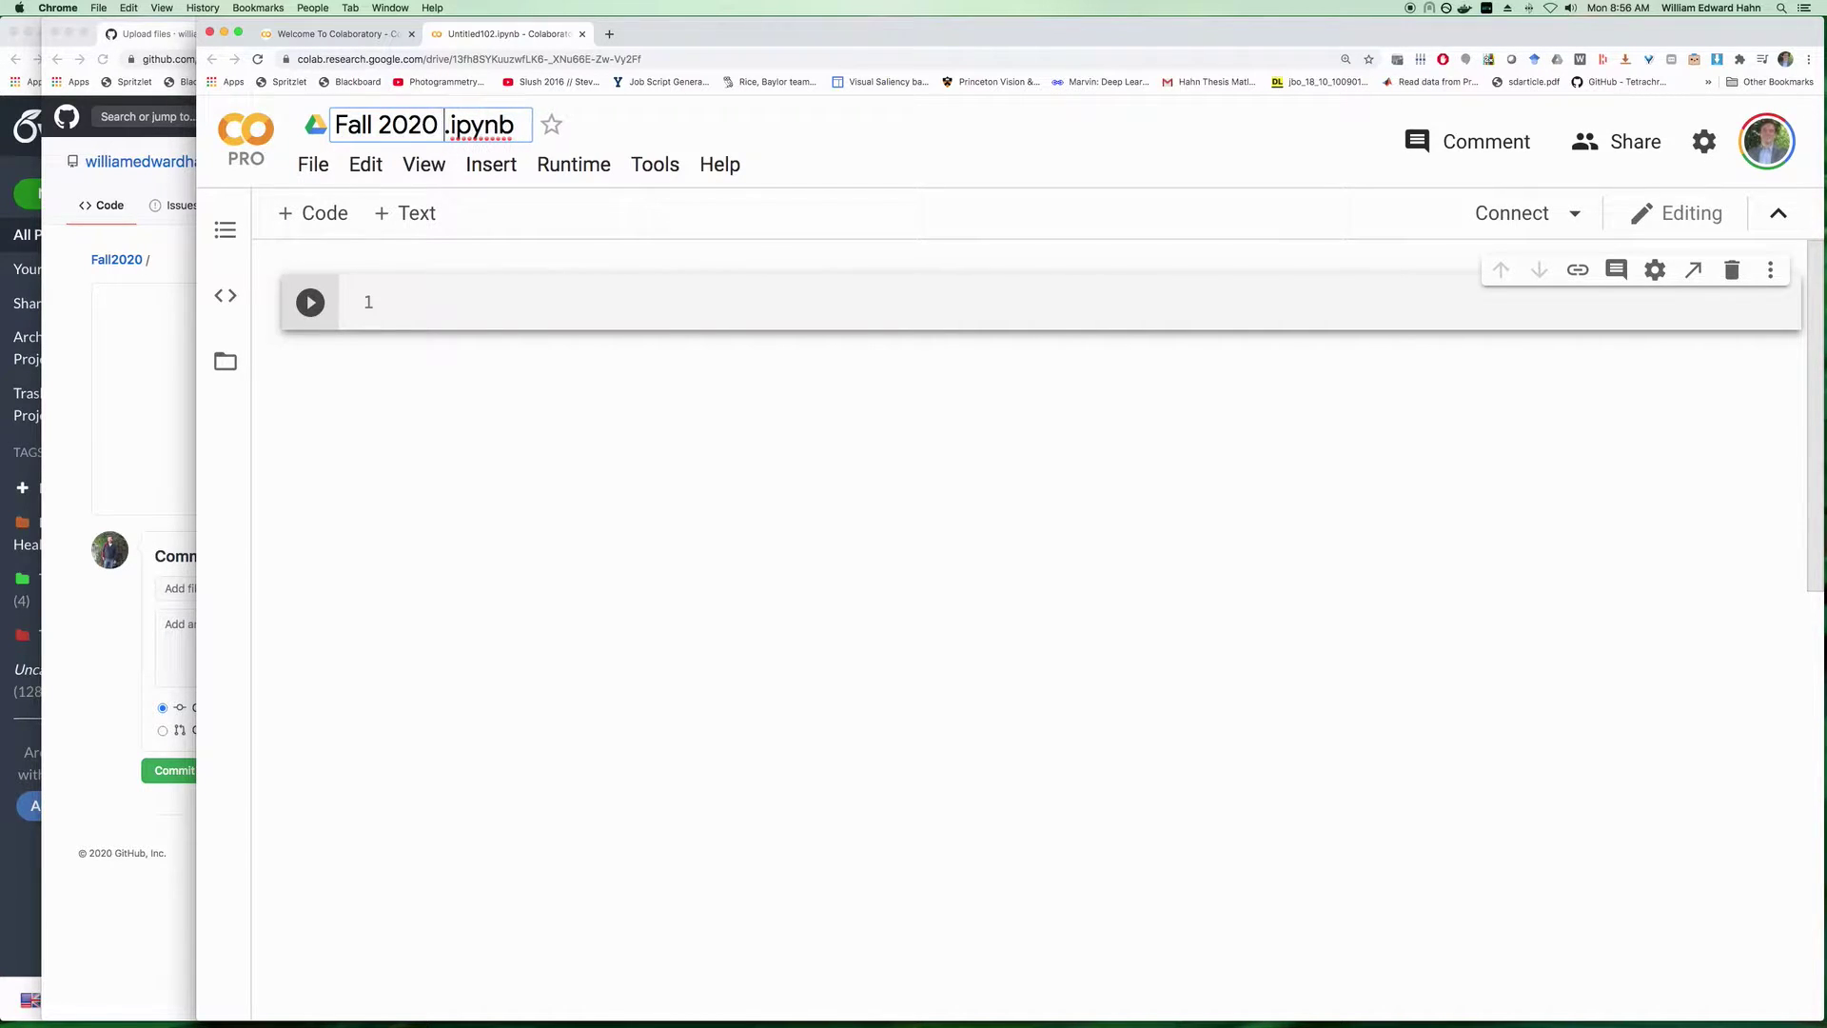
text(Demo)
key(Return)
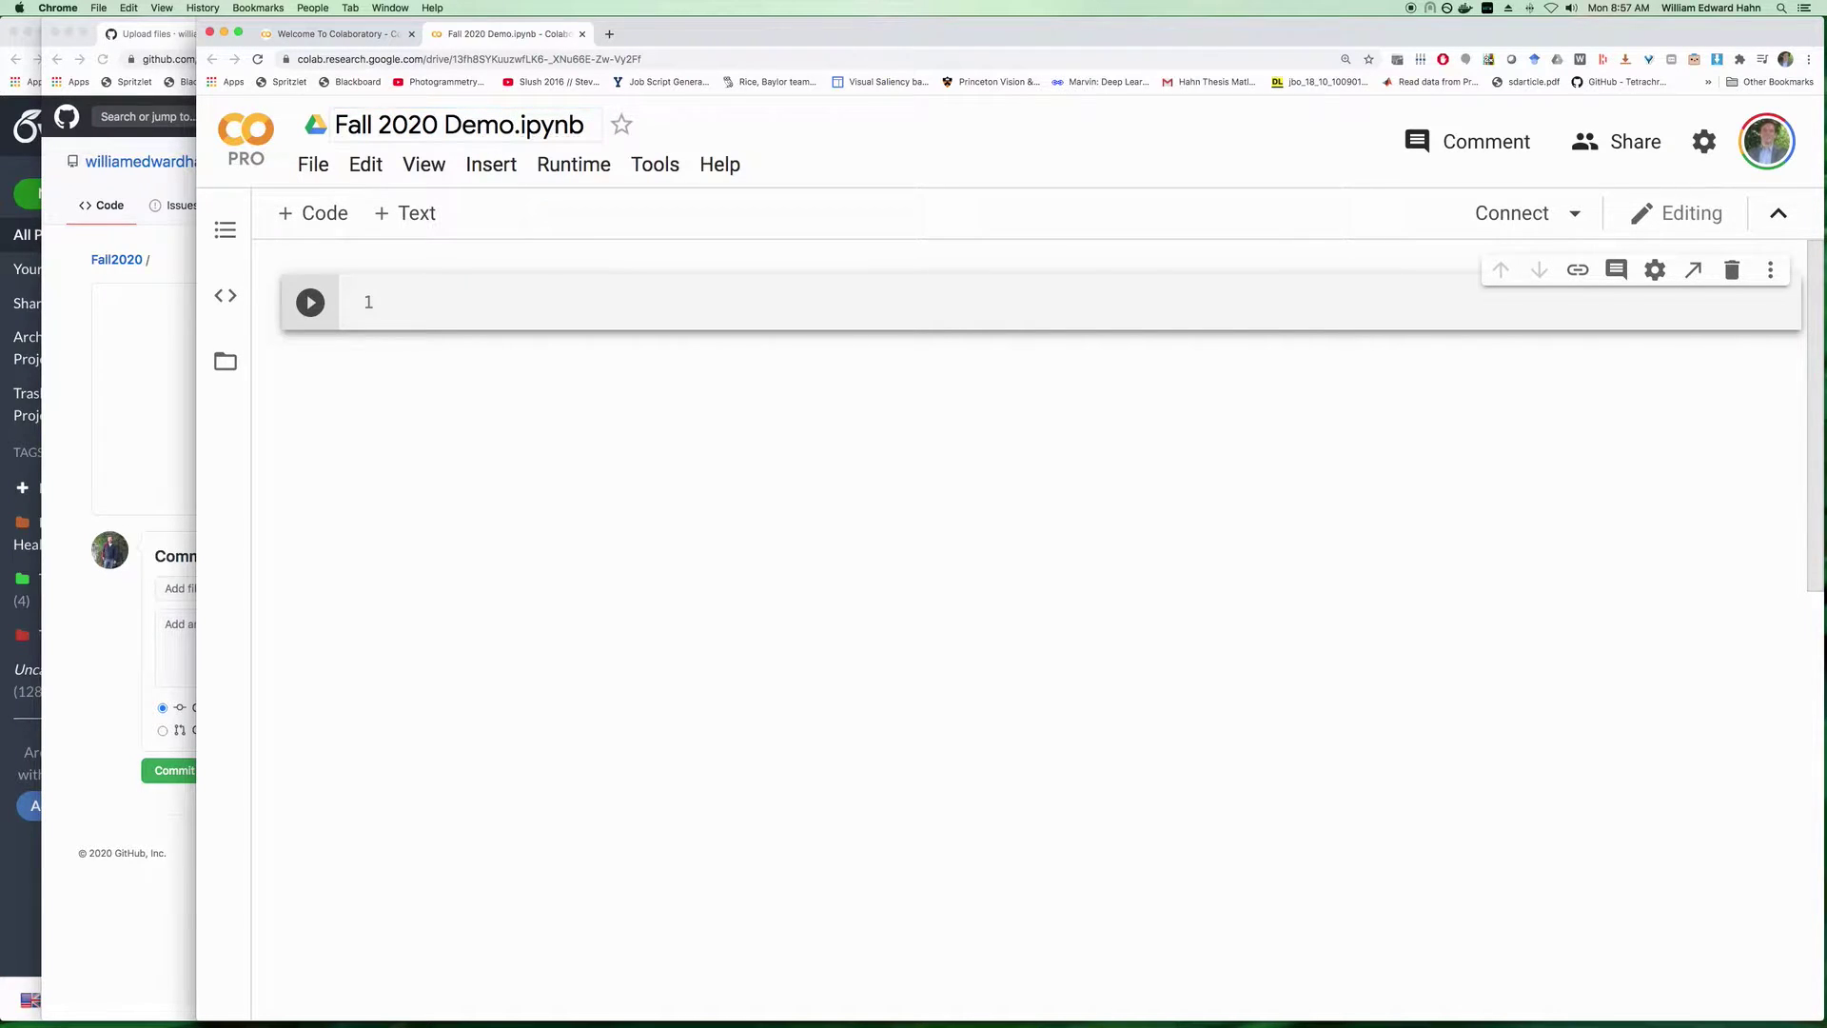
Set the notebook's hardware accelerator to GPU with the Standard runtime shape, save the settings and connect to a runtime.
click(458, 296)
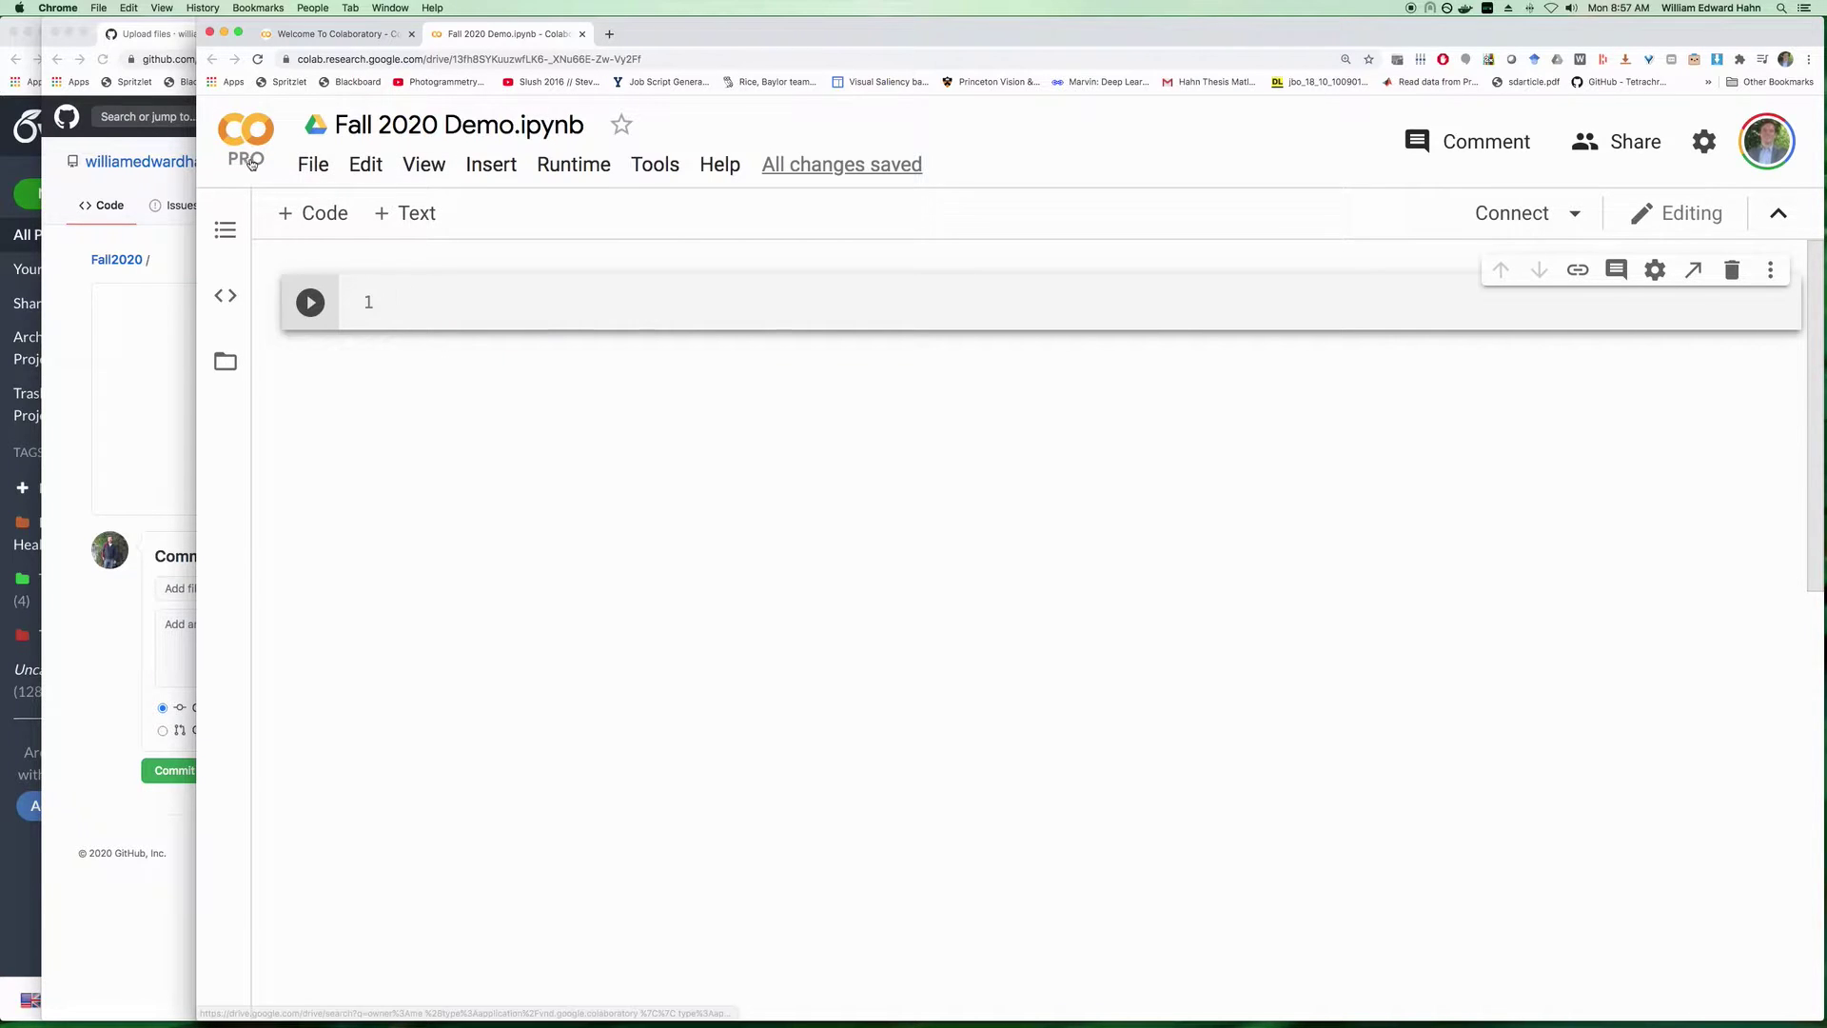
click(383, 167)
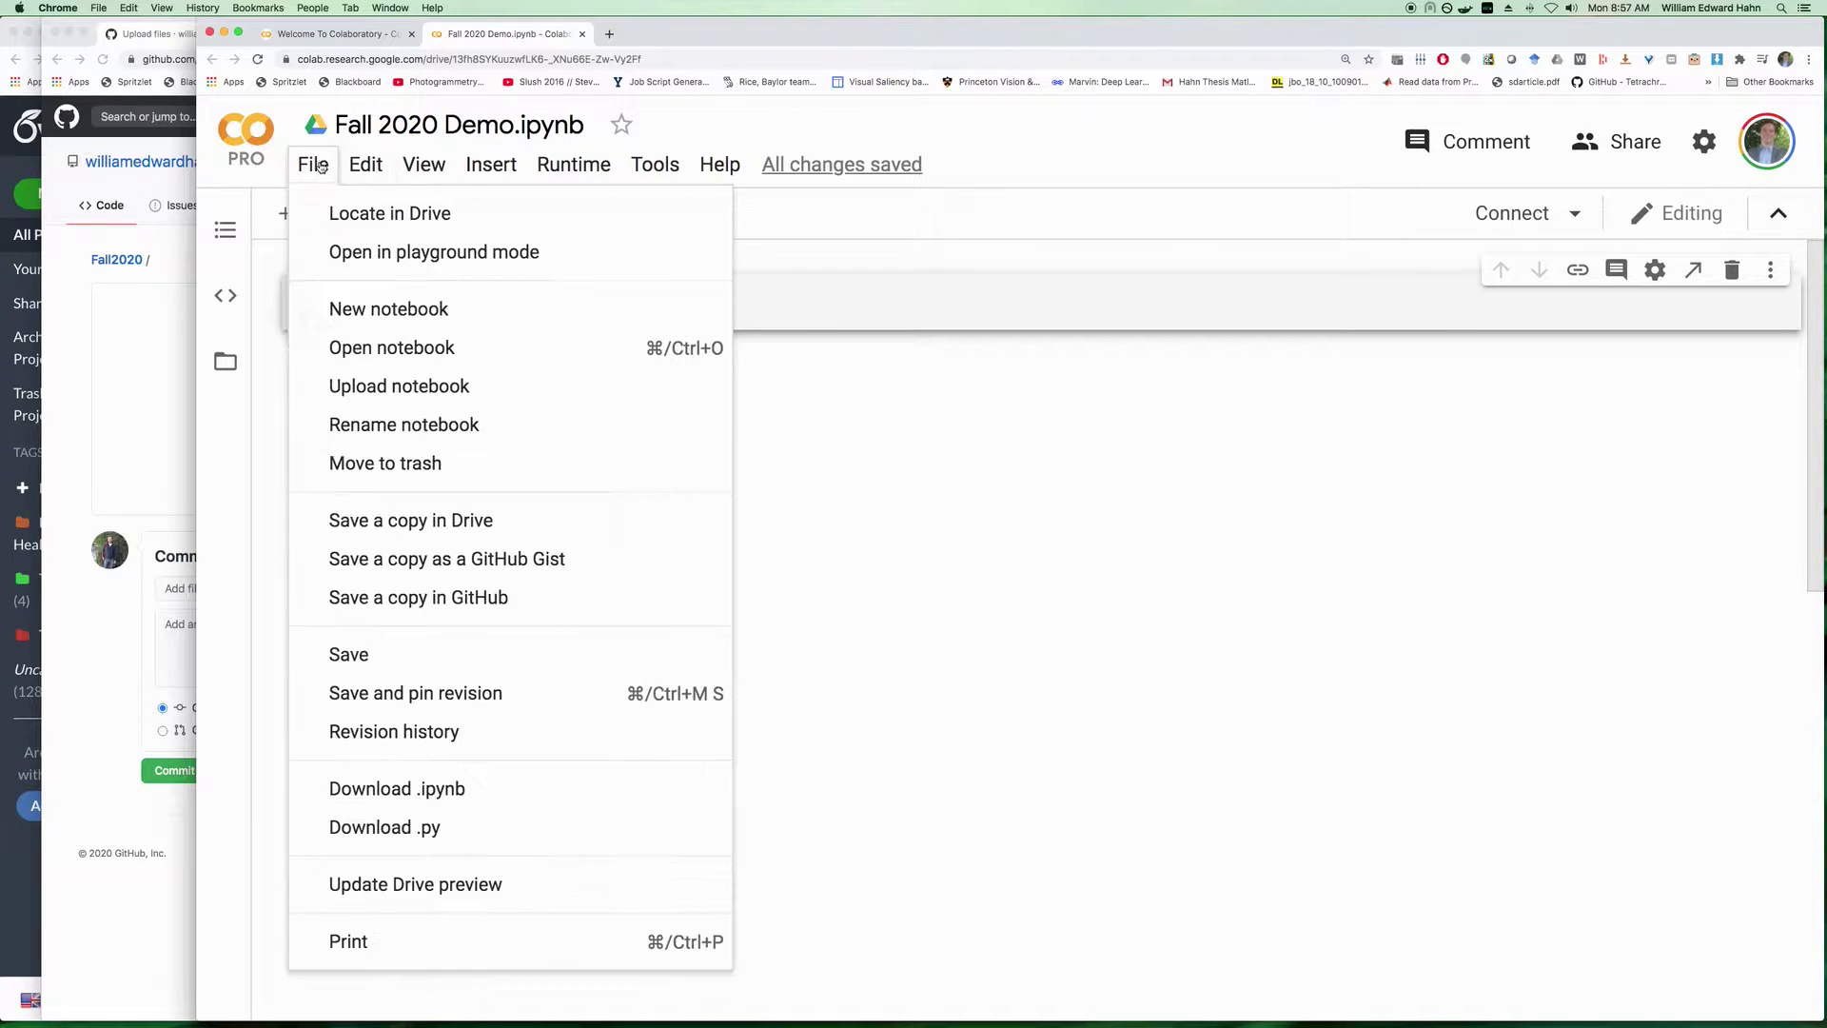
mouse_move(294, 168)
mouse_move(357, 164)
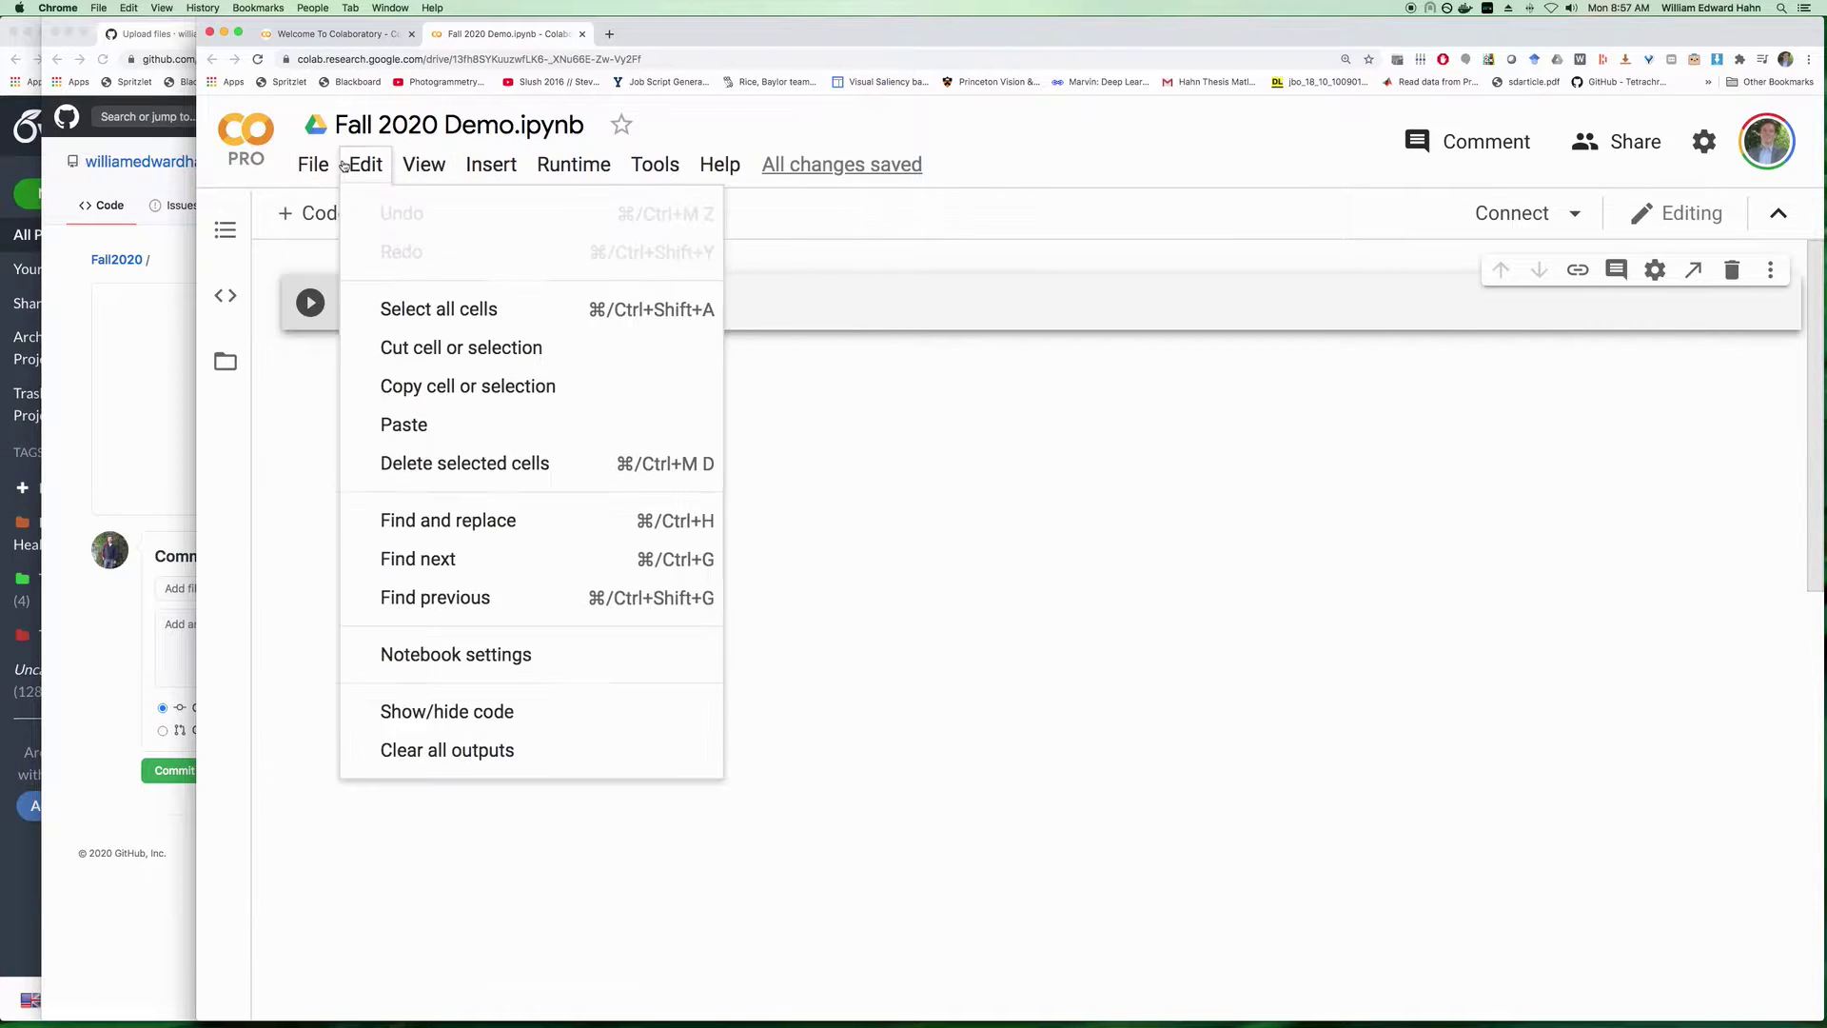
click(443, 655)
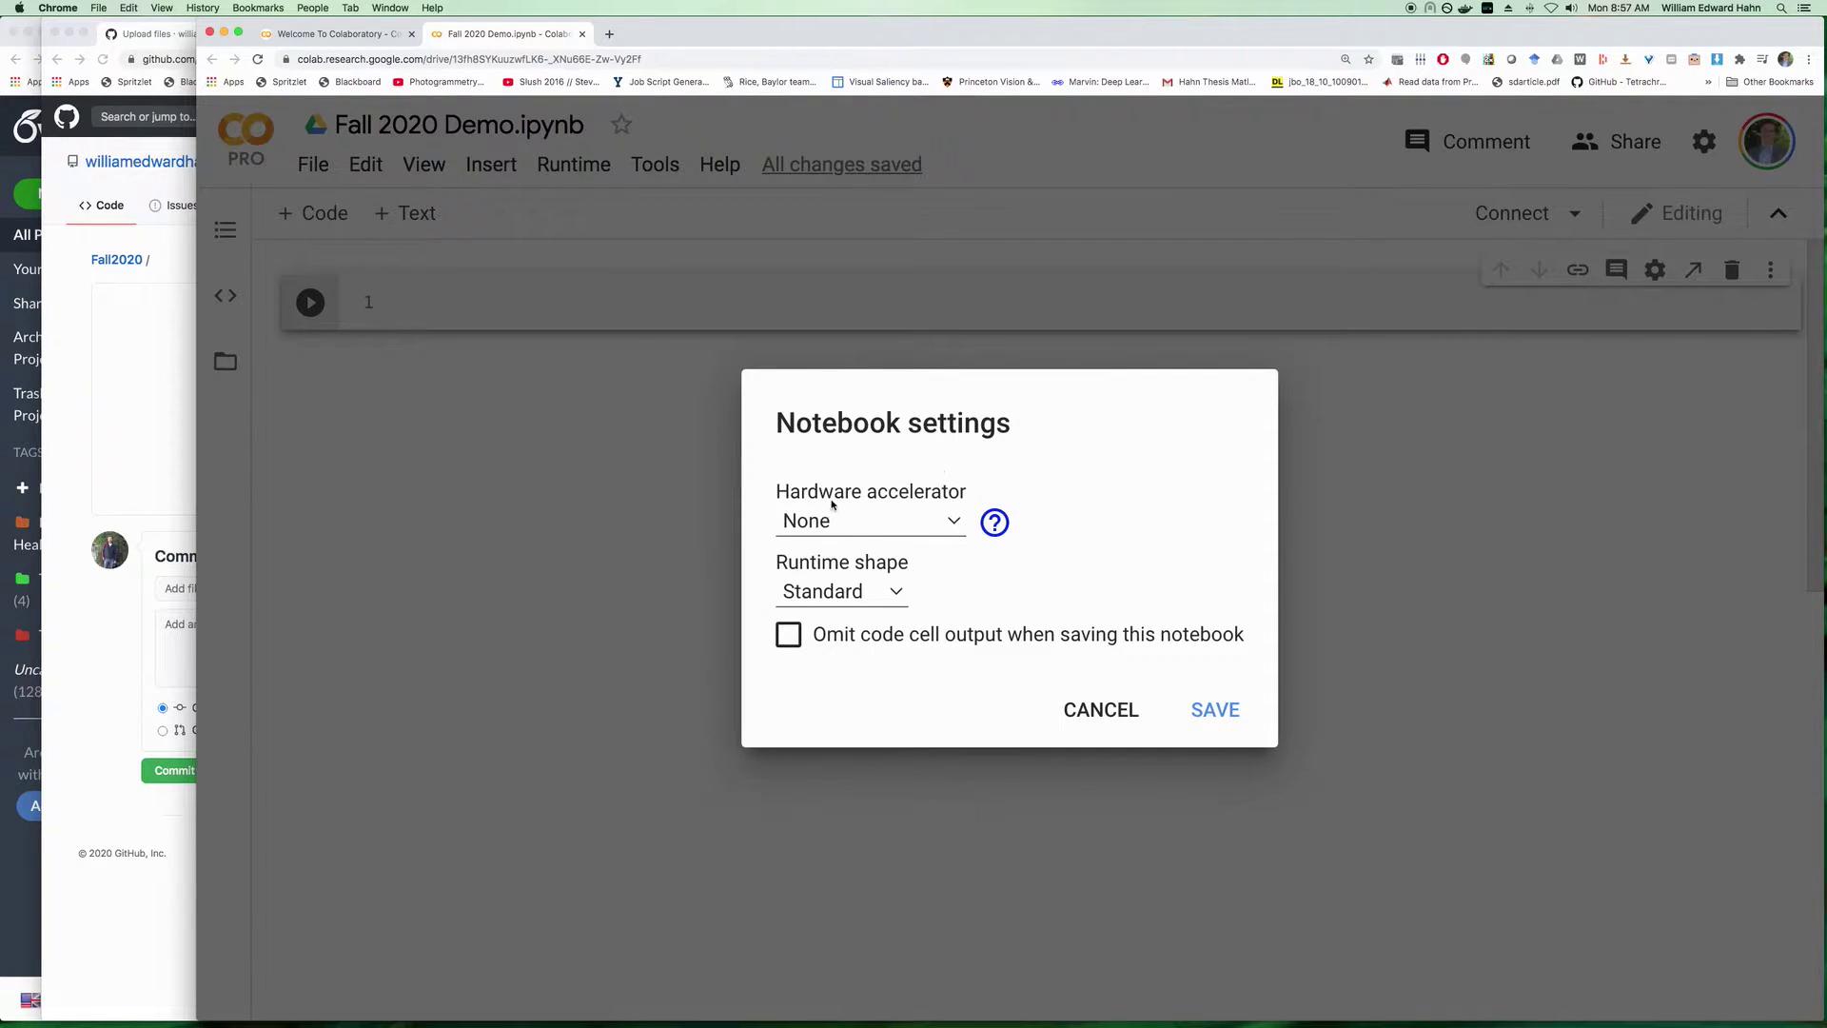
click(924, 521)
click(924, 522)
click(930, 522)
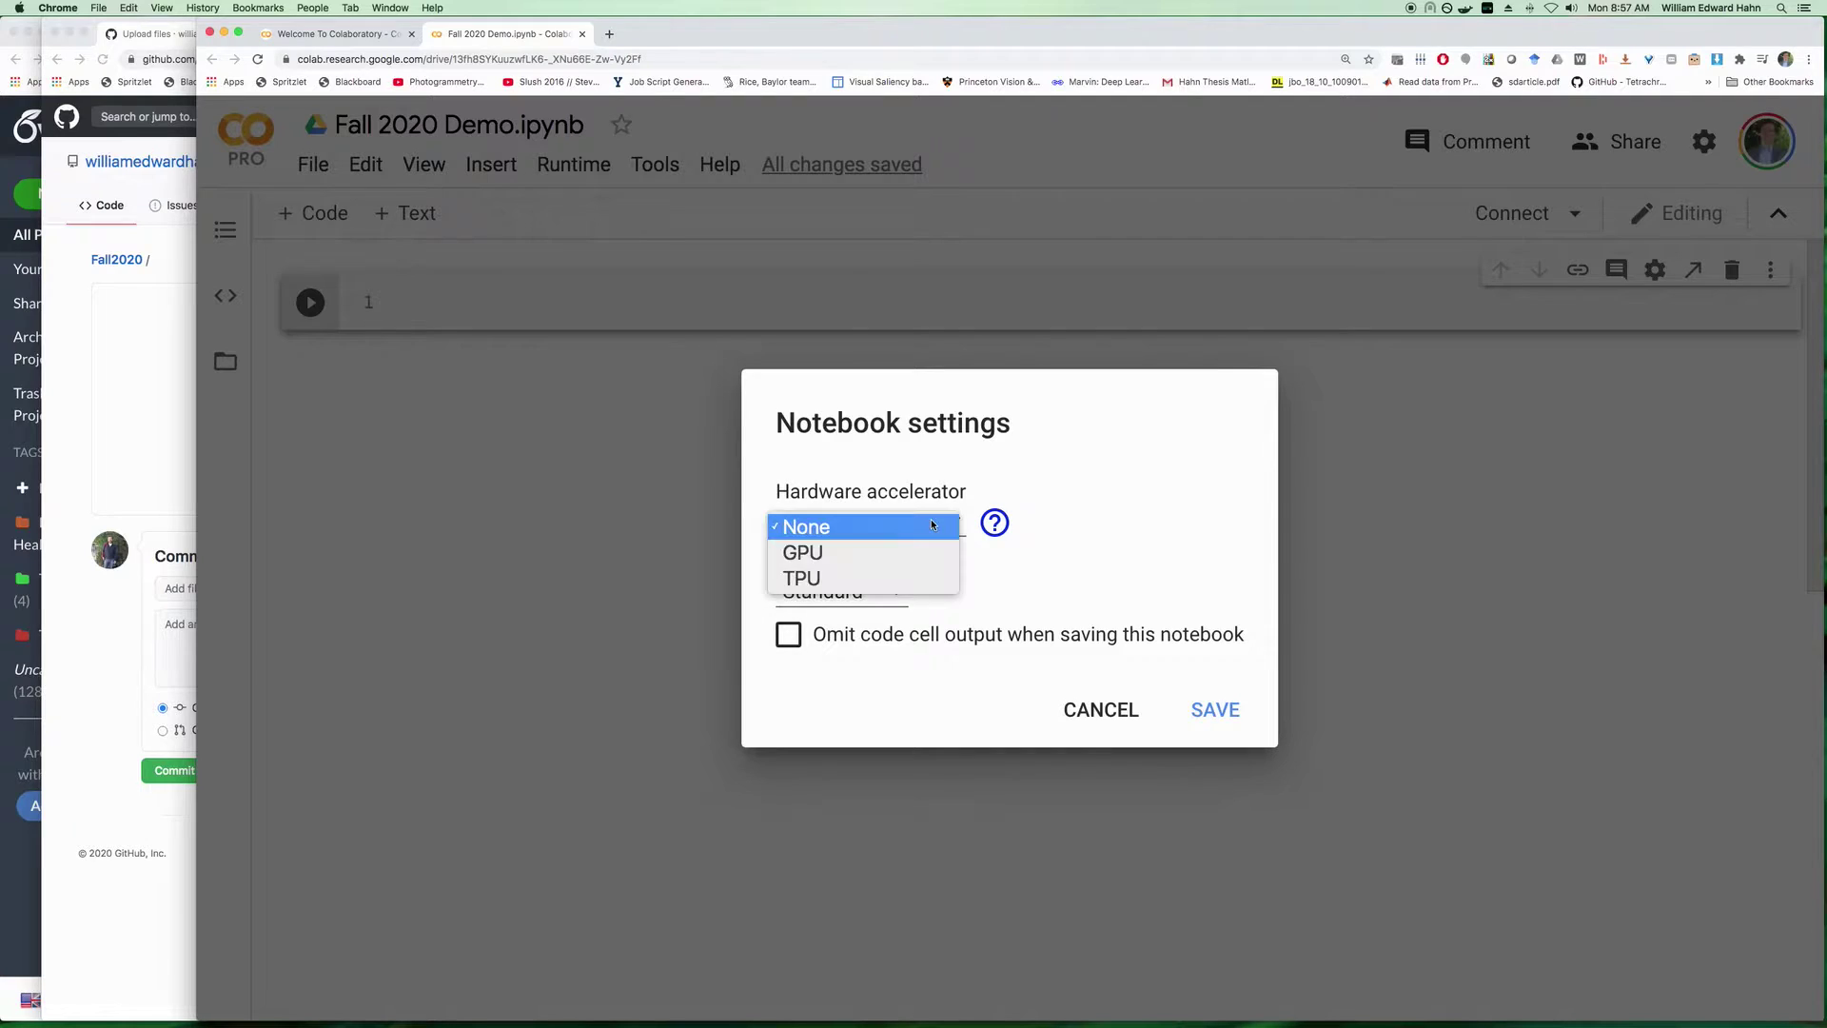
click(826, 554)
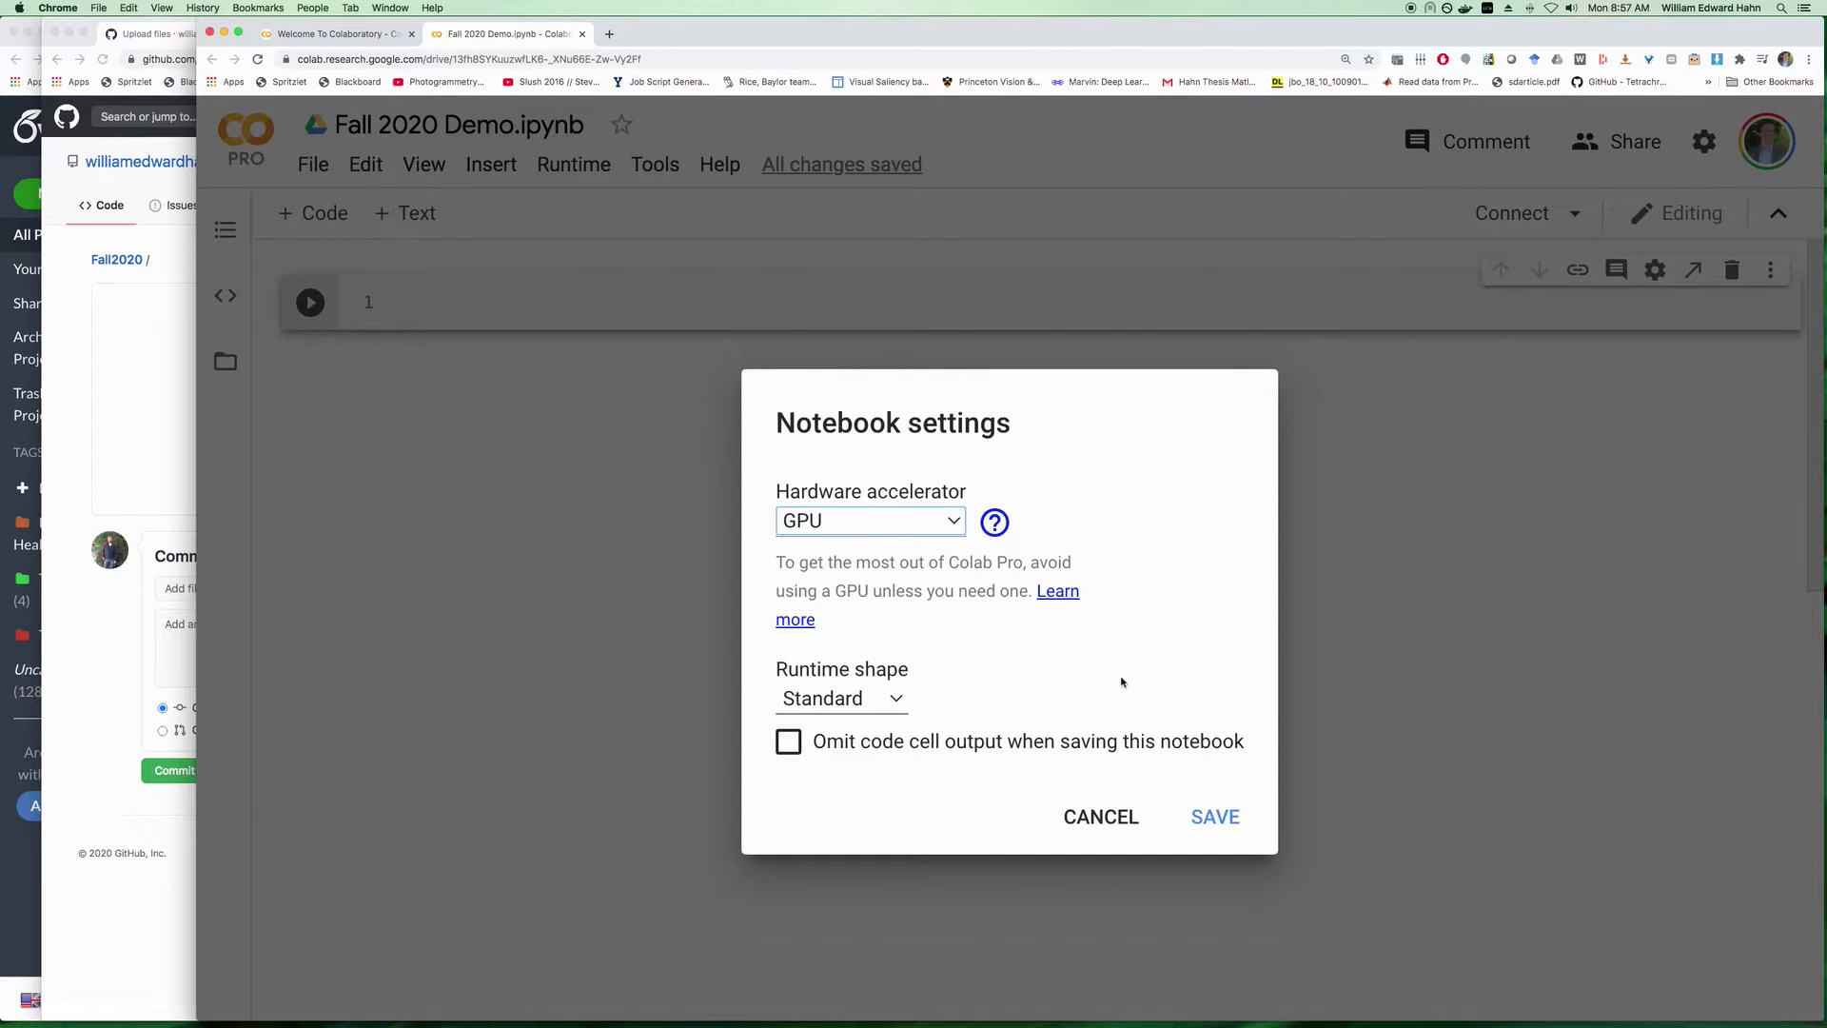
click(896, 699)
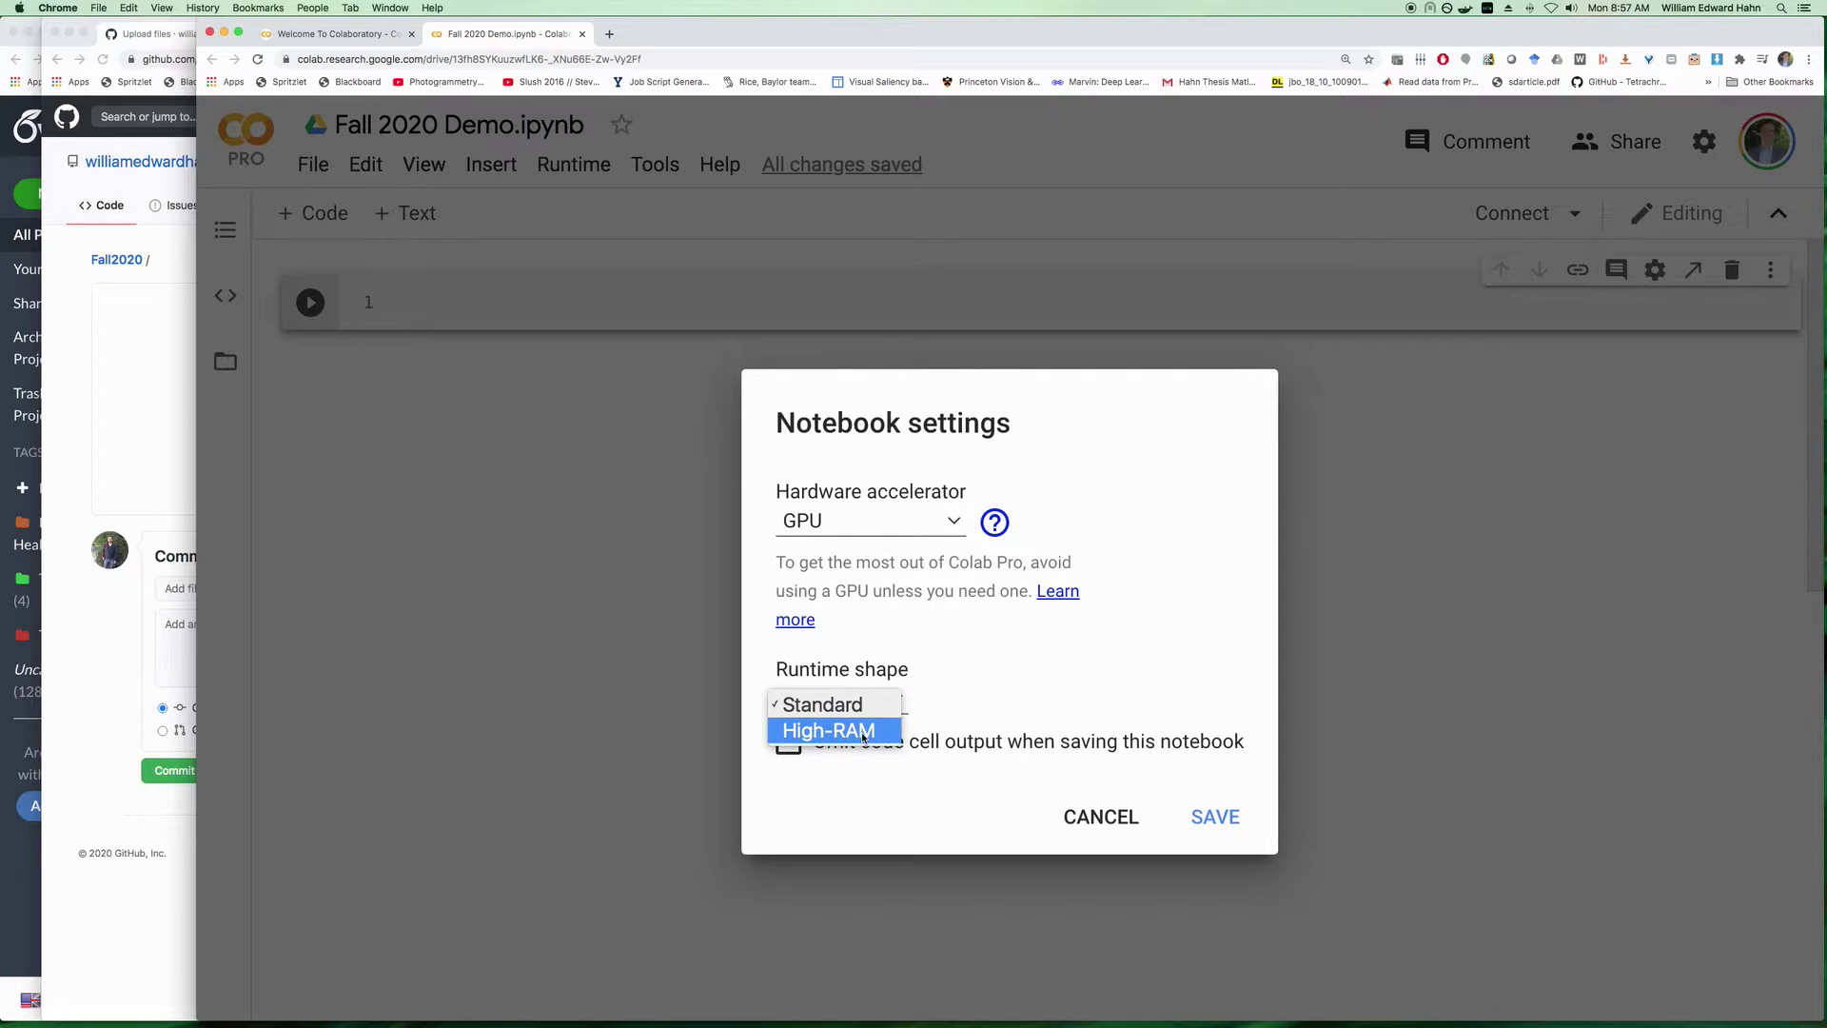
click(824, 704)
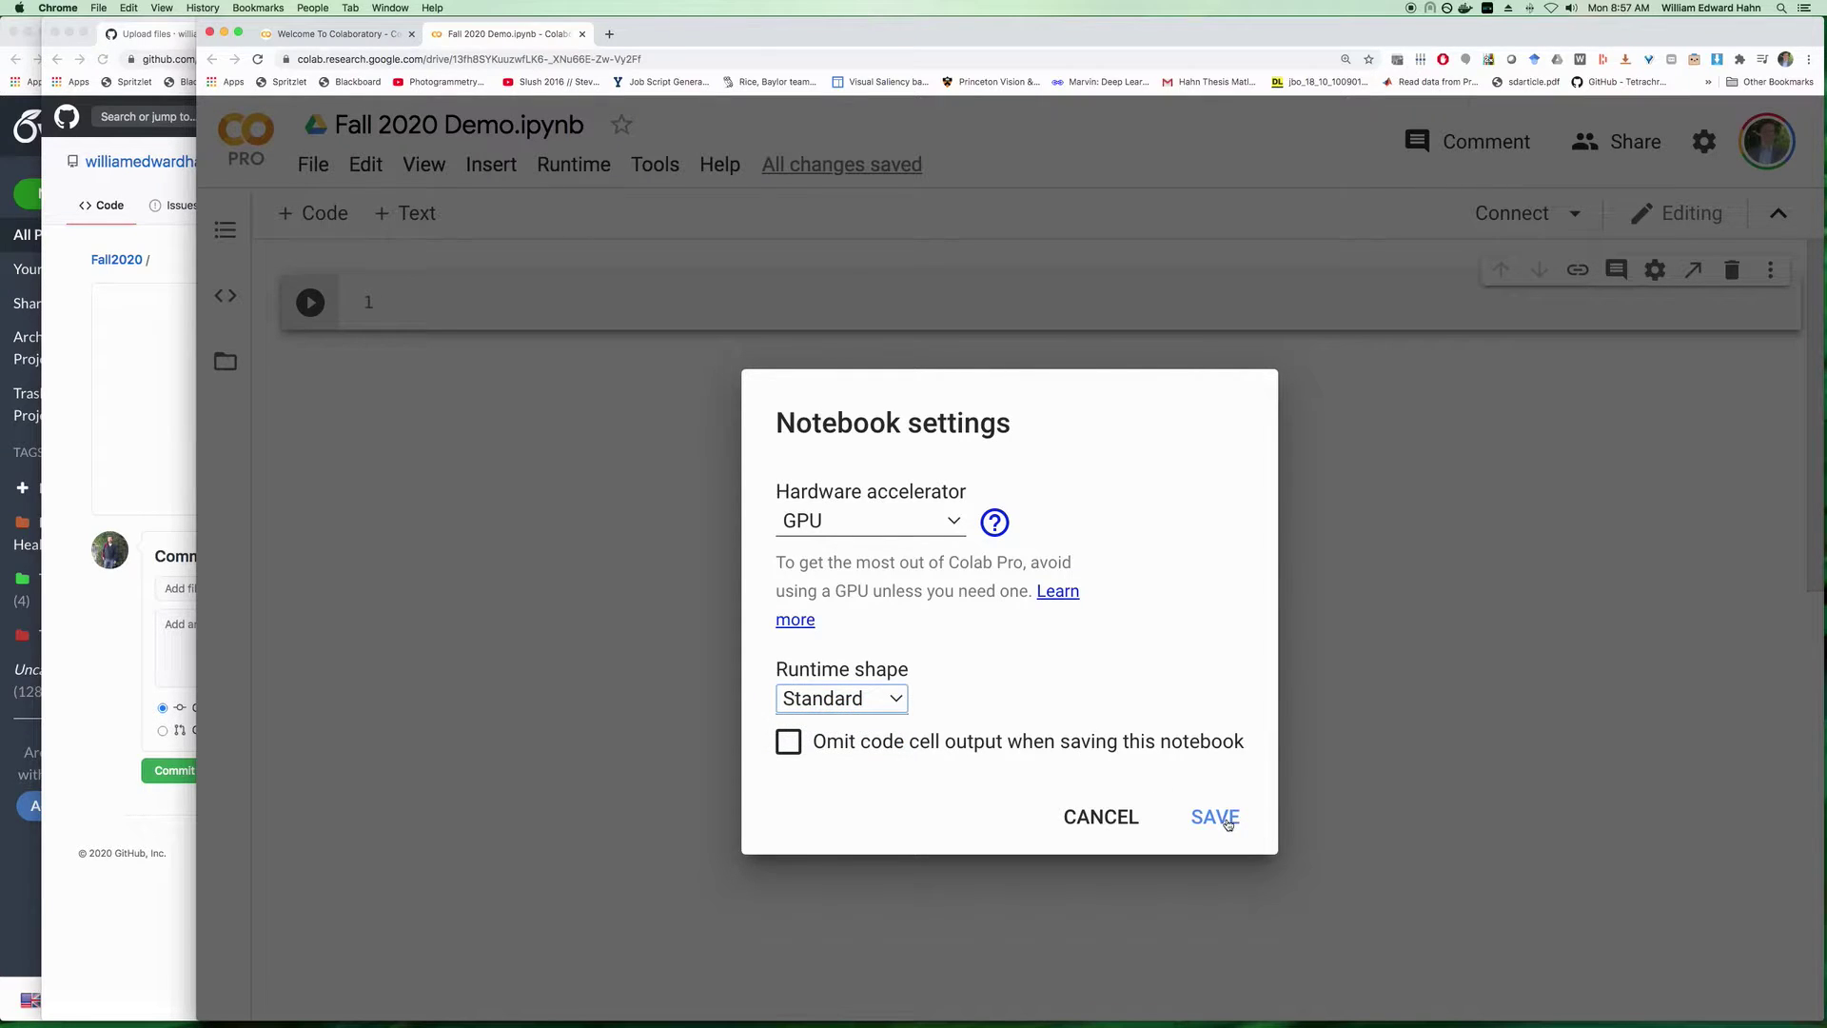
click(1217, 817)
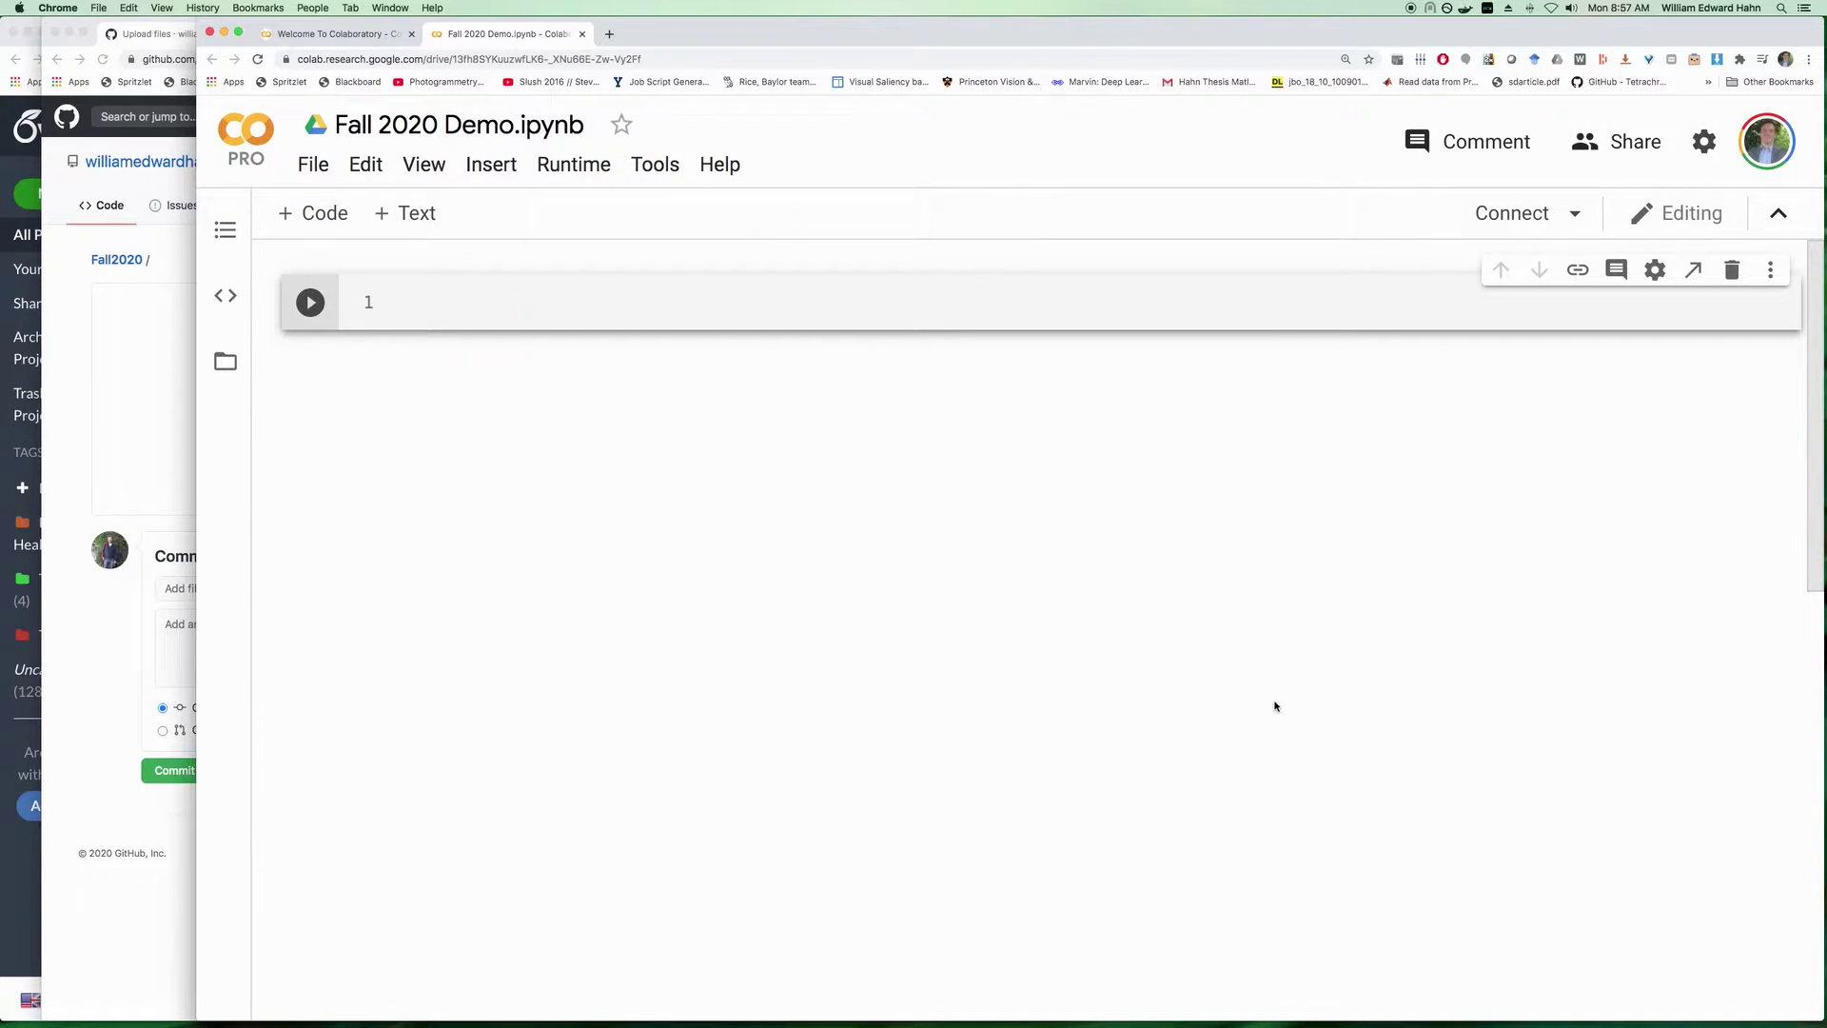
click(1499, 216)
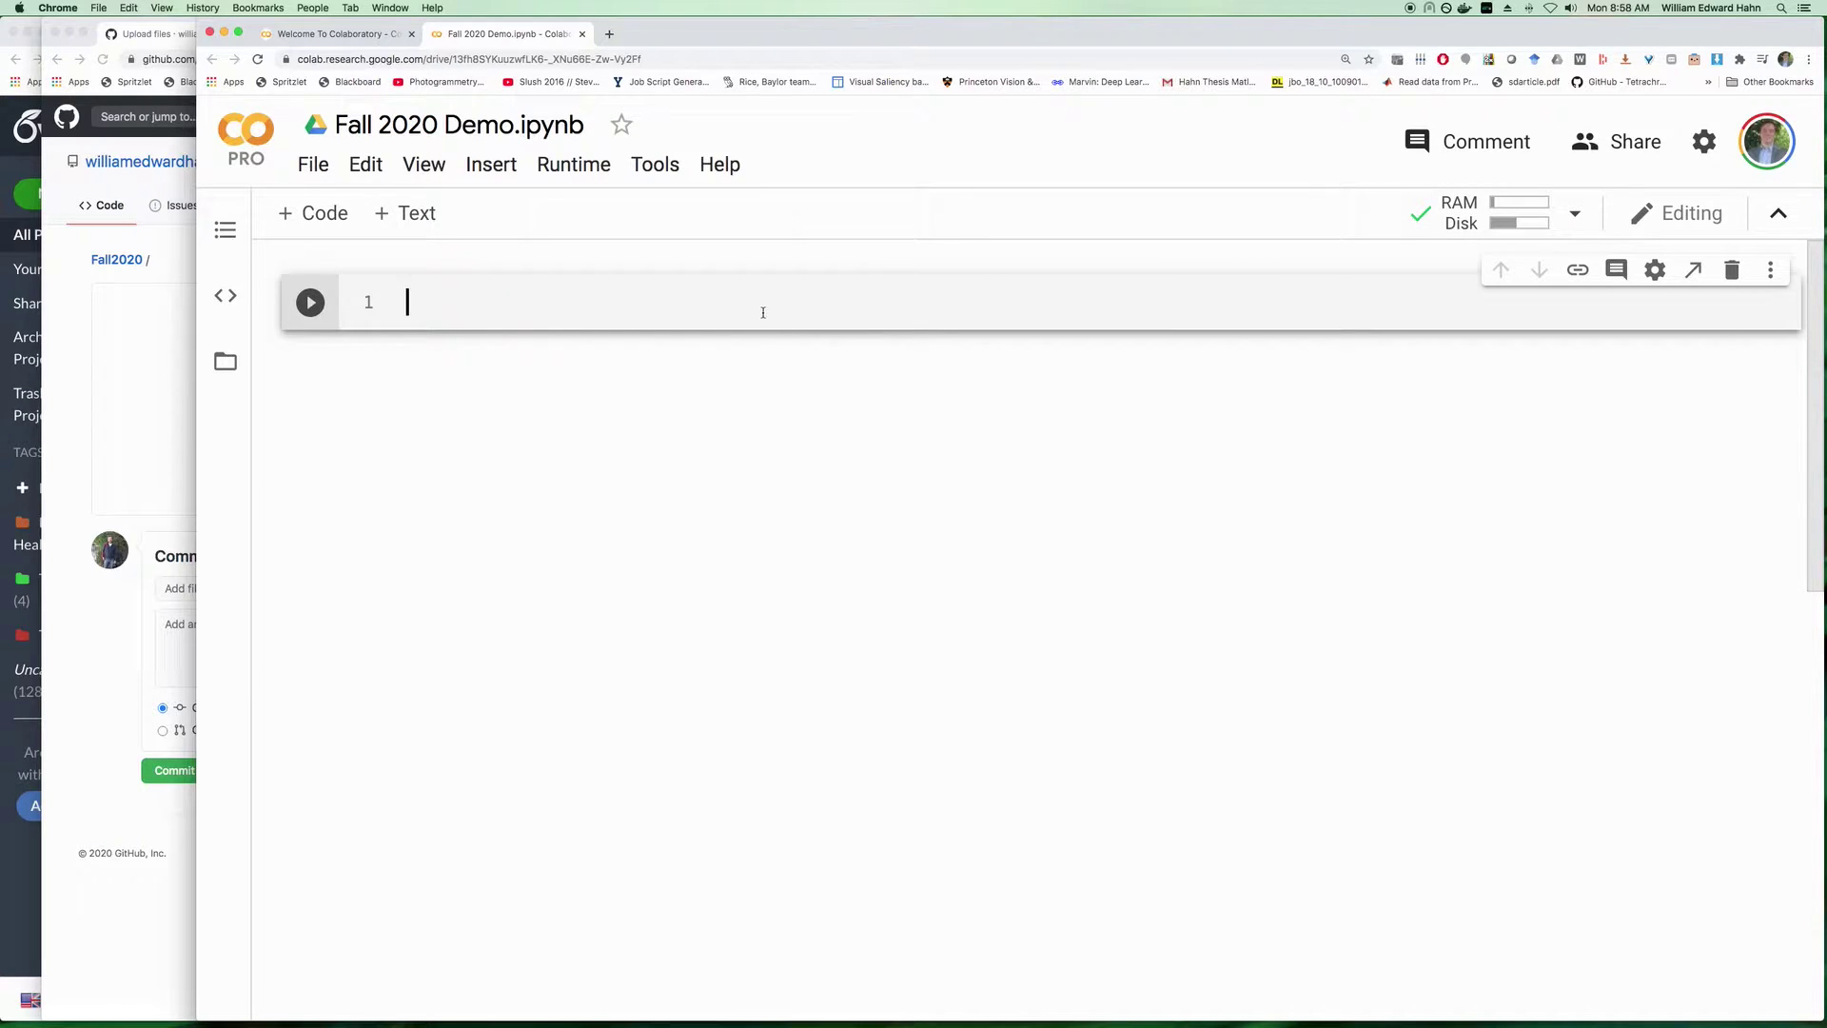
Add four empty code cells below the notebook's first cell.
click(321, 214)
click(321, 215)
click(321, 215)
click(321, 215)
click(460, 394)
click(441, 467)
click(432, 517)
click(437, 447)
click(421, 379)
Insert a text cell reading "Demo Fall 2020" below the first code cell.
click(415, 305)
click(410, 217)
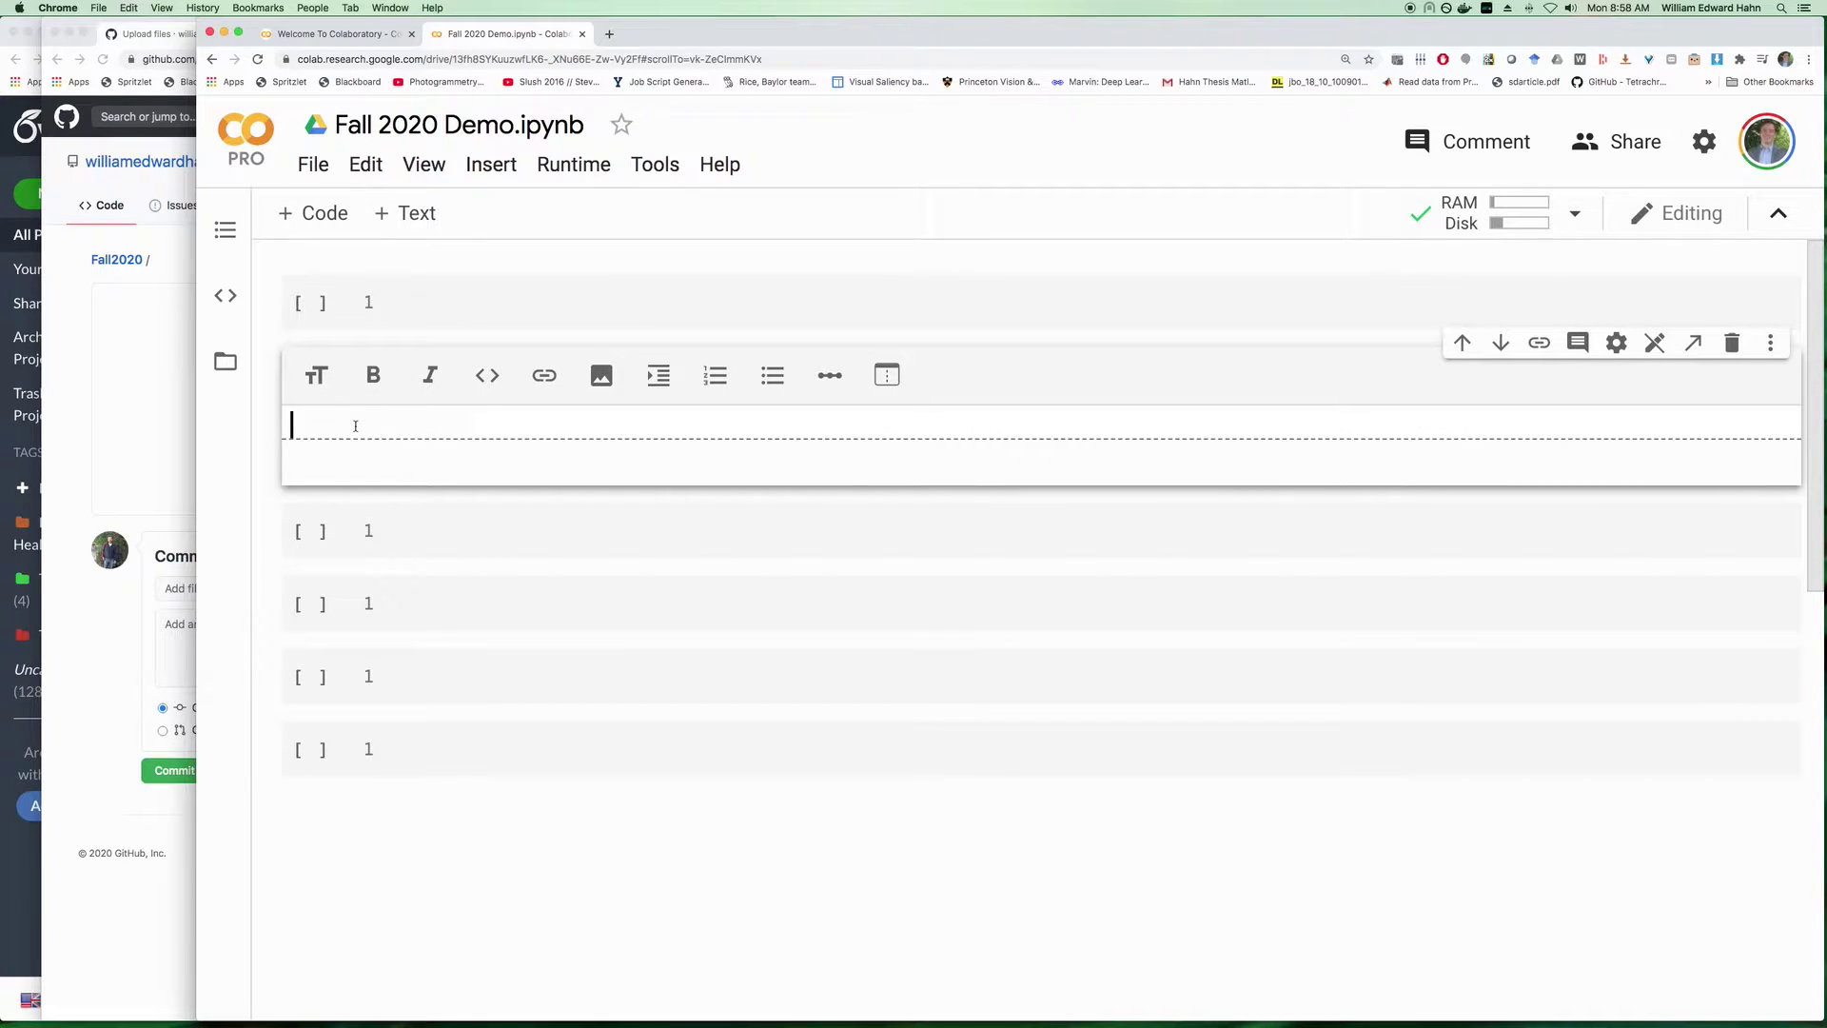
text(Dem)
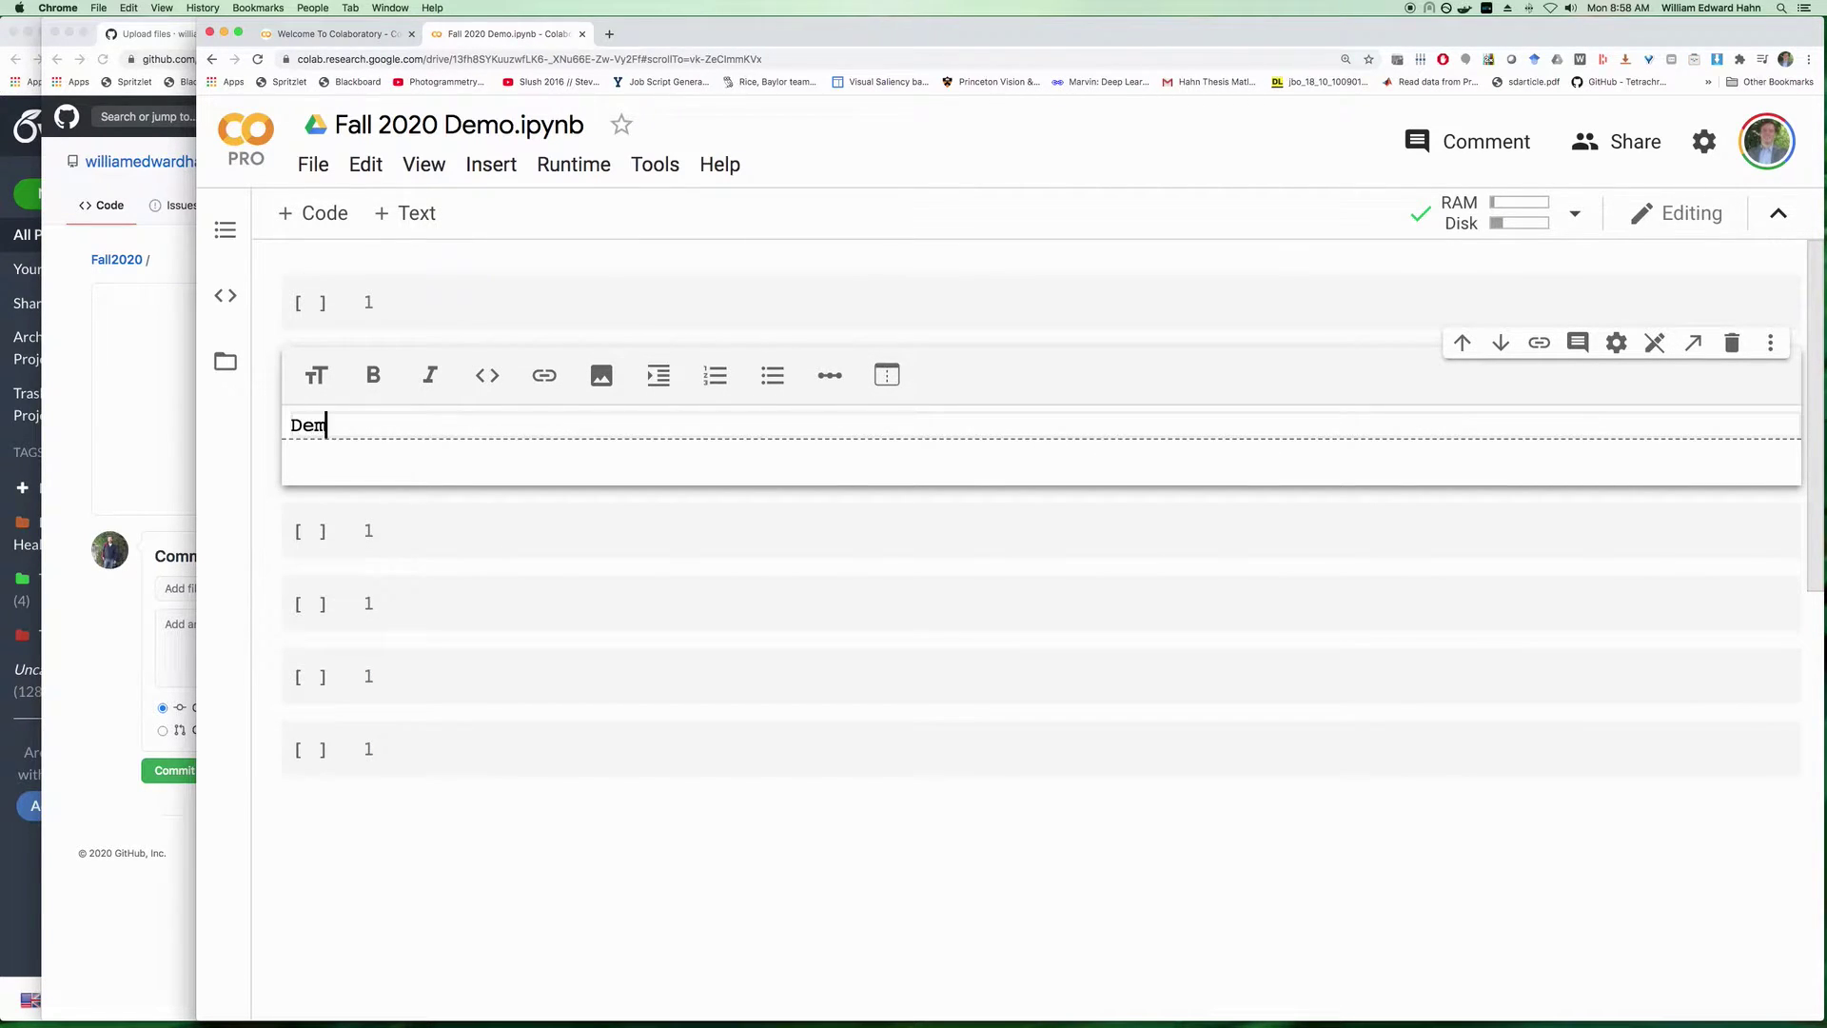
text(o Fall 2020)
key(Return)
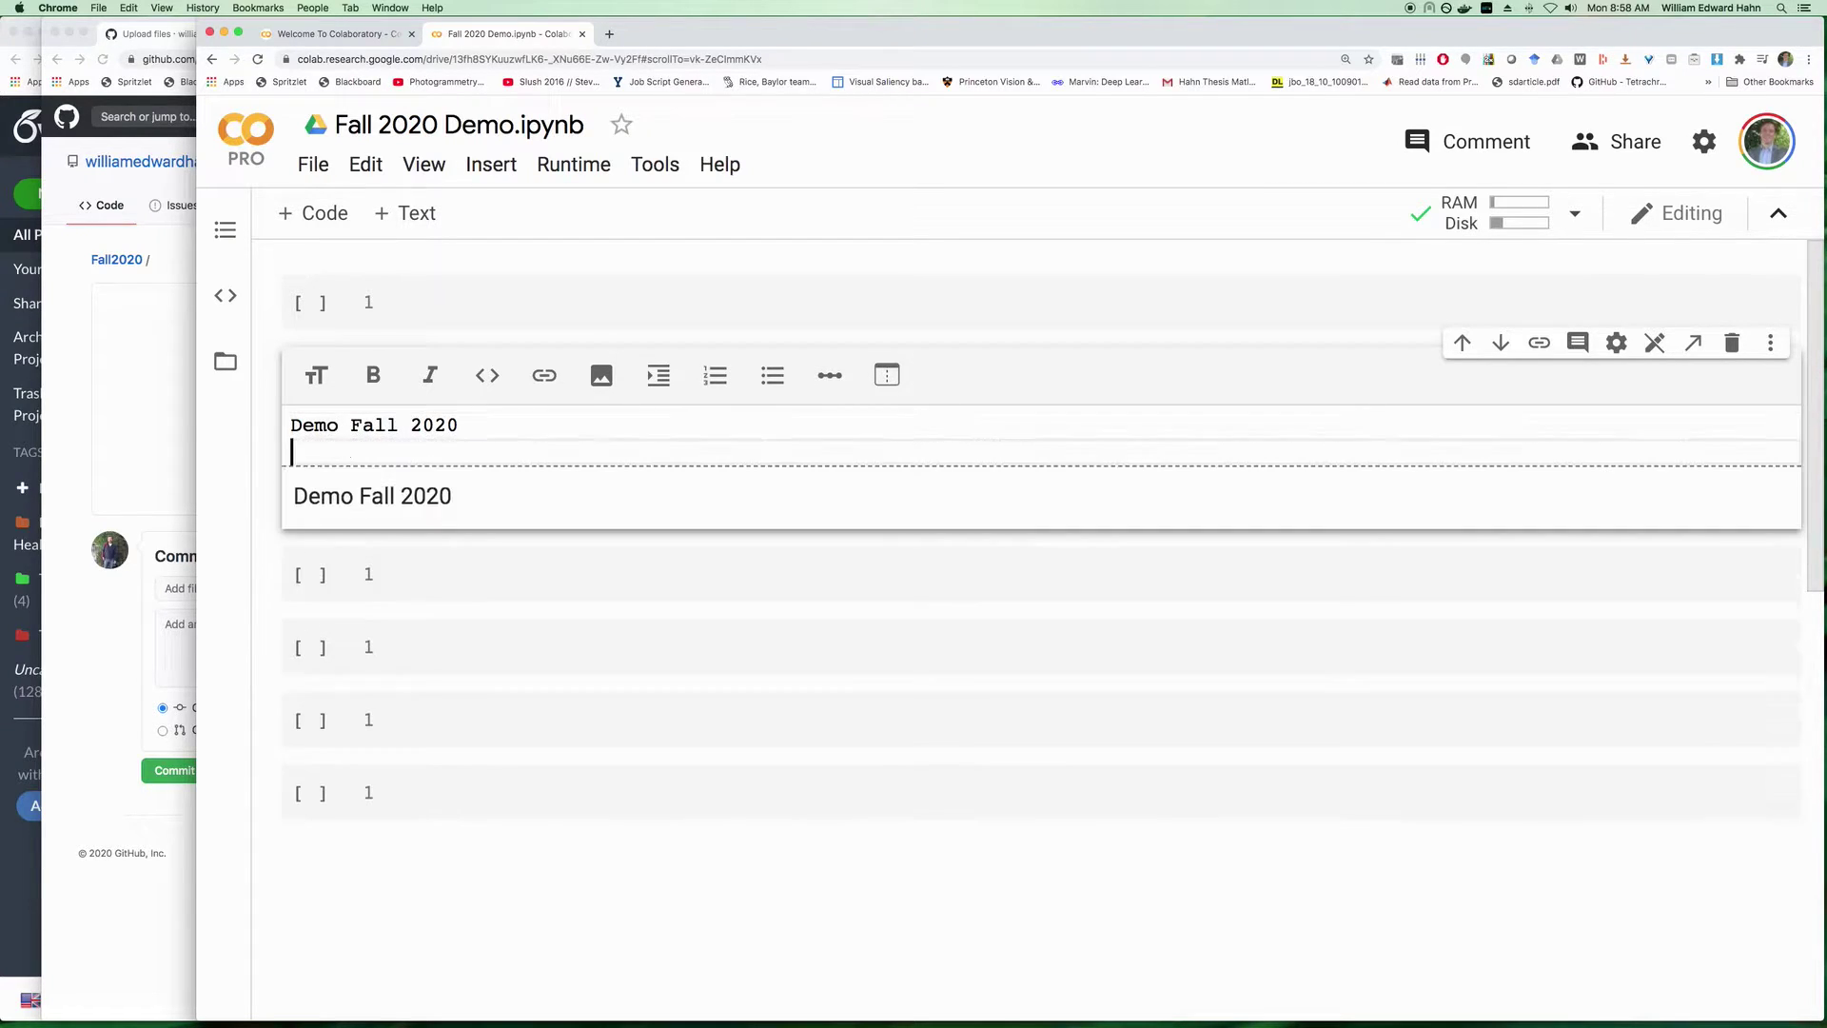
key(BackSpace)
key(shift+Return)
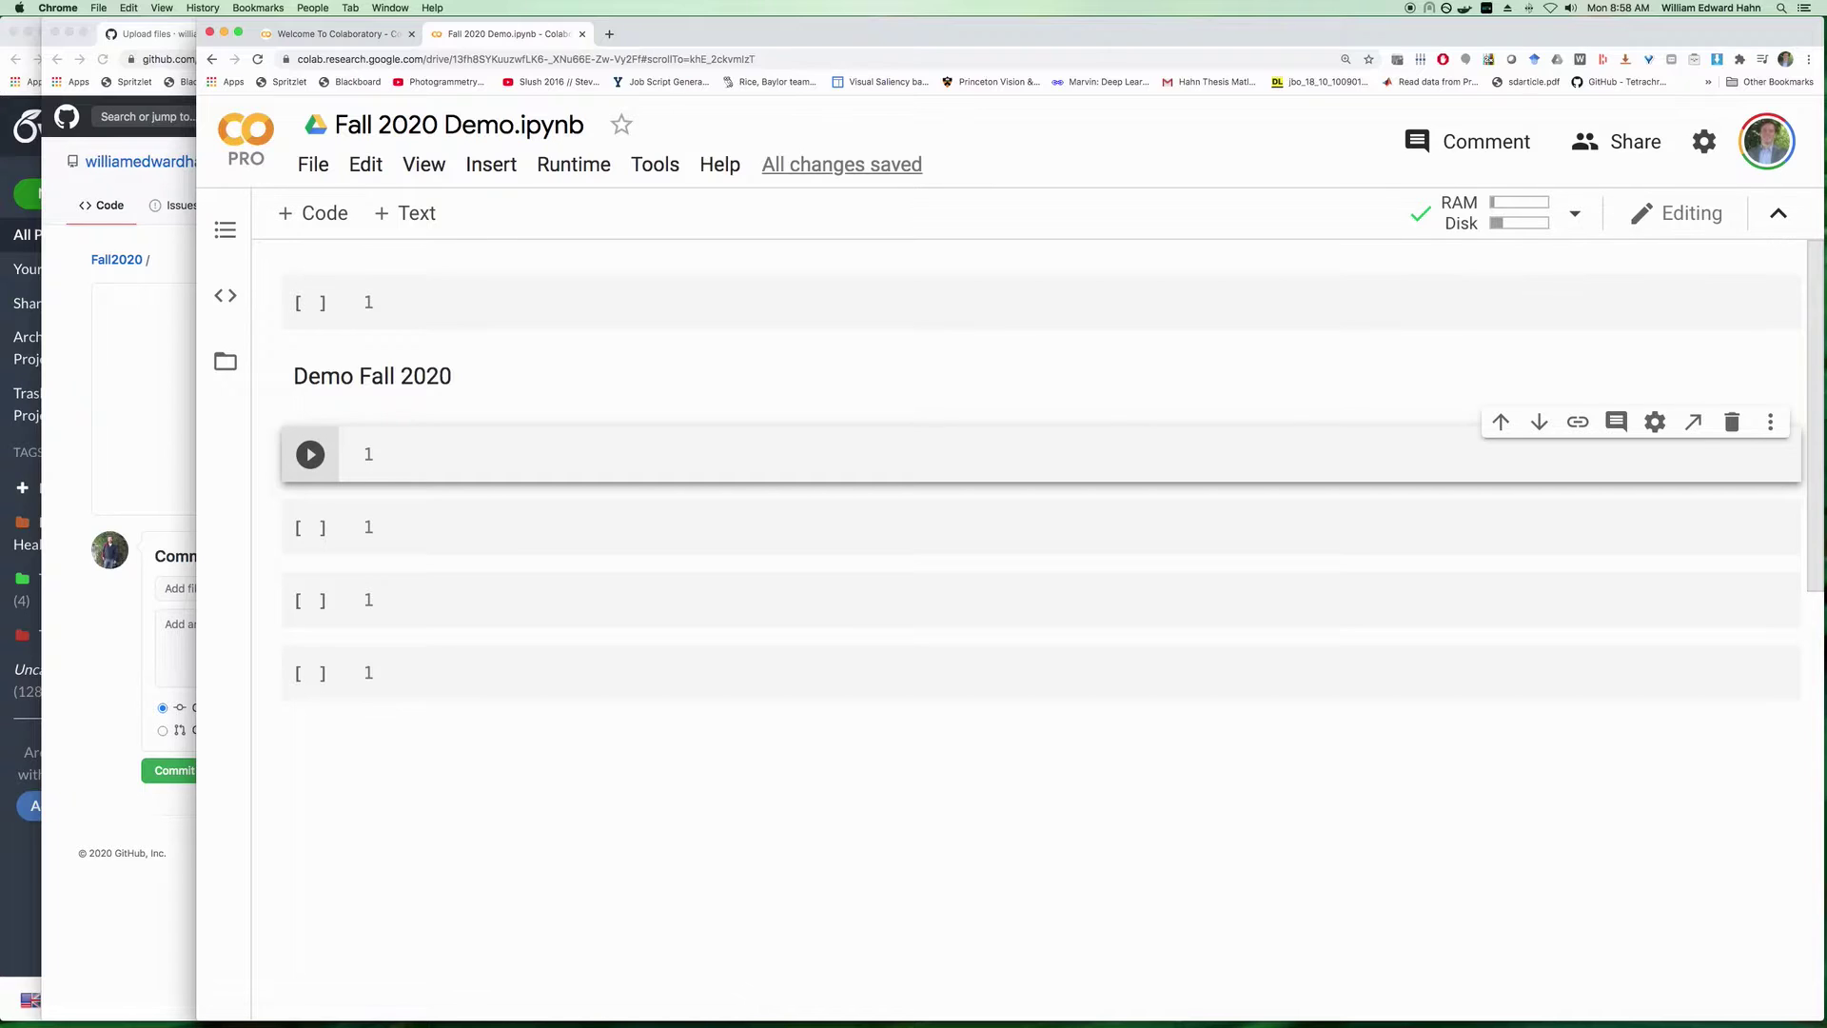
Move the "Demo Fall 2020" text cell to the start of the notebook, above the empty code cells.
click(506, 398)
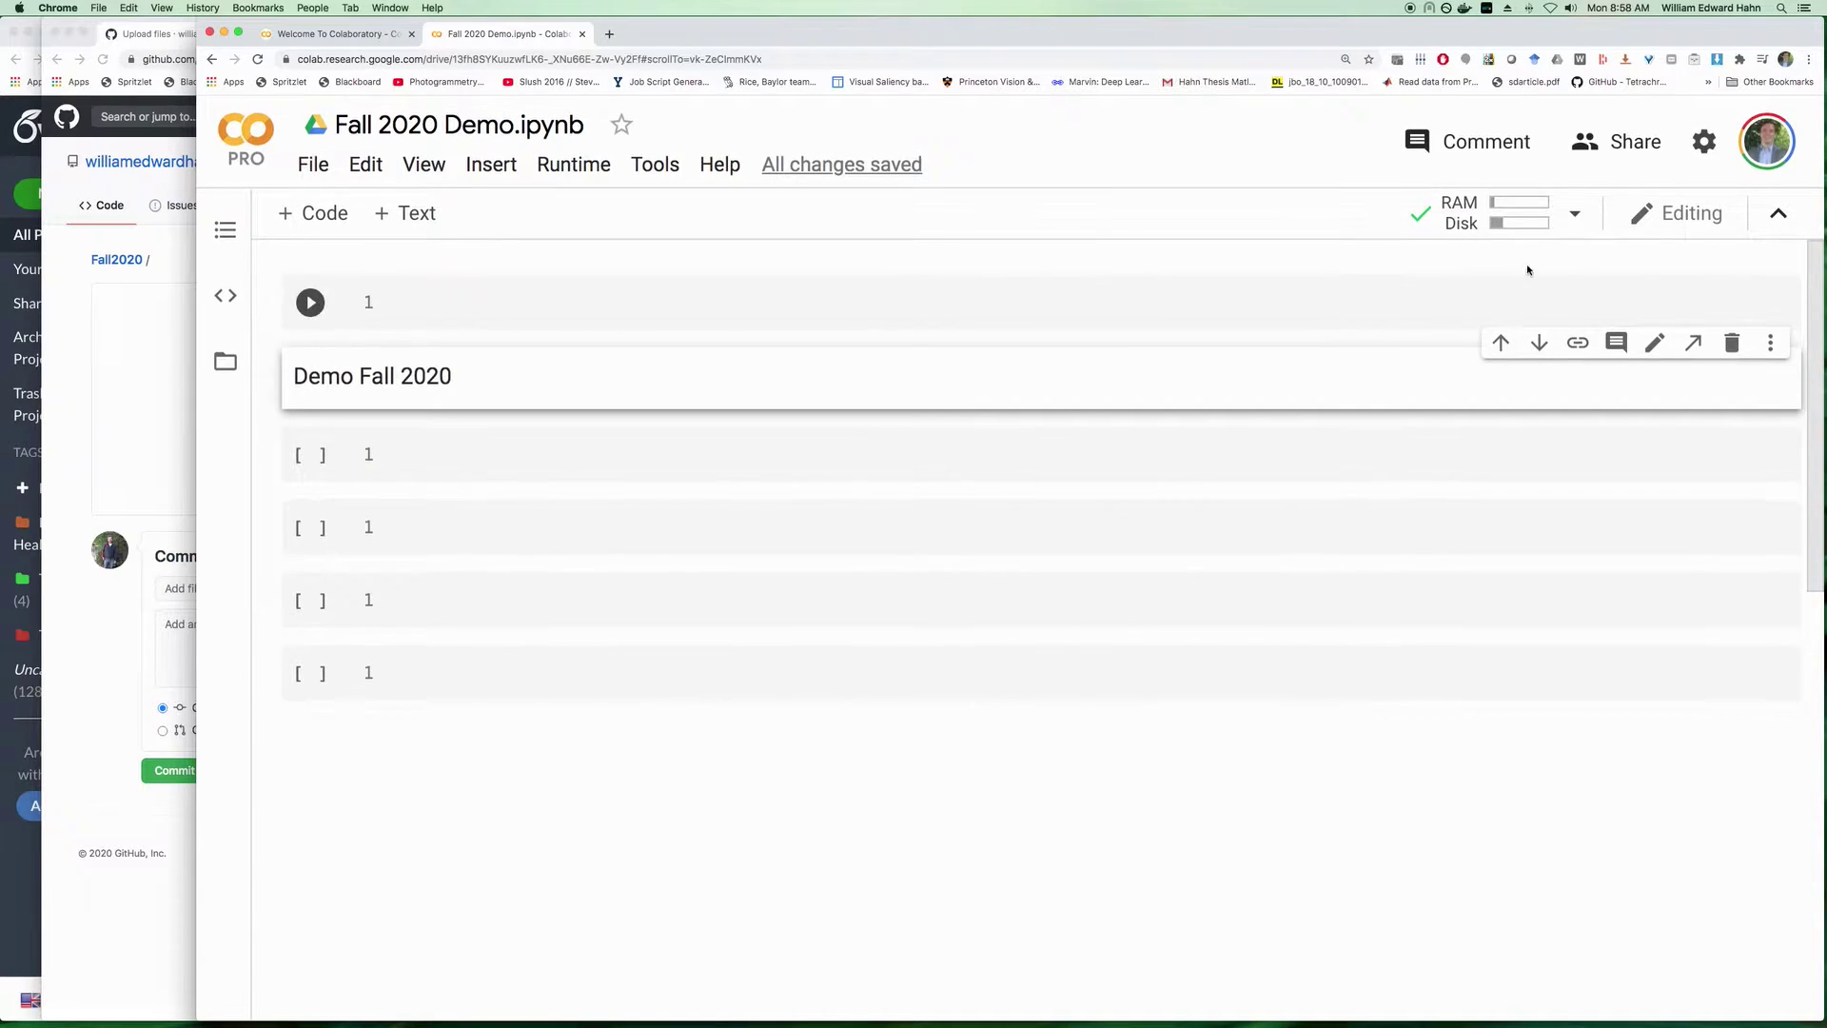
click(1500, 345)
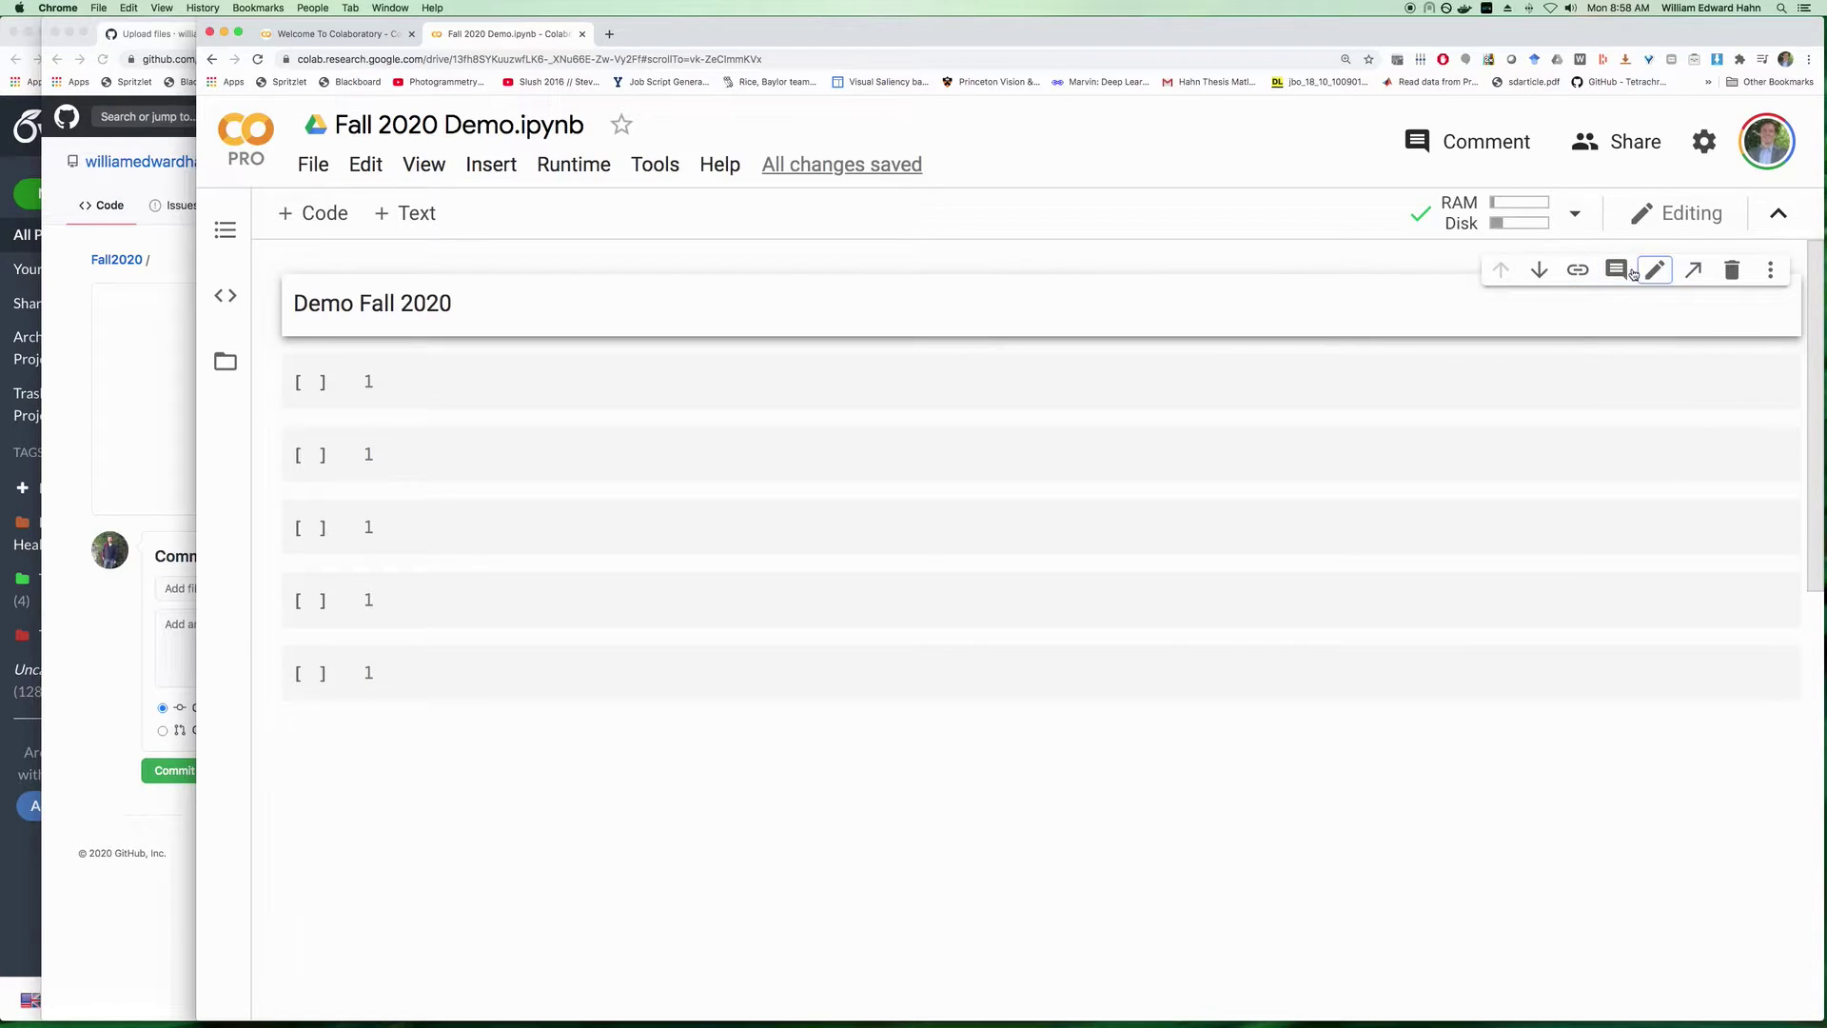
double_click(575, 307)
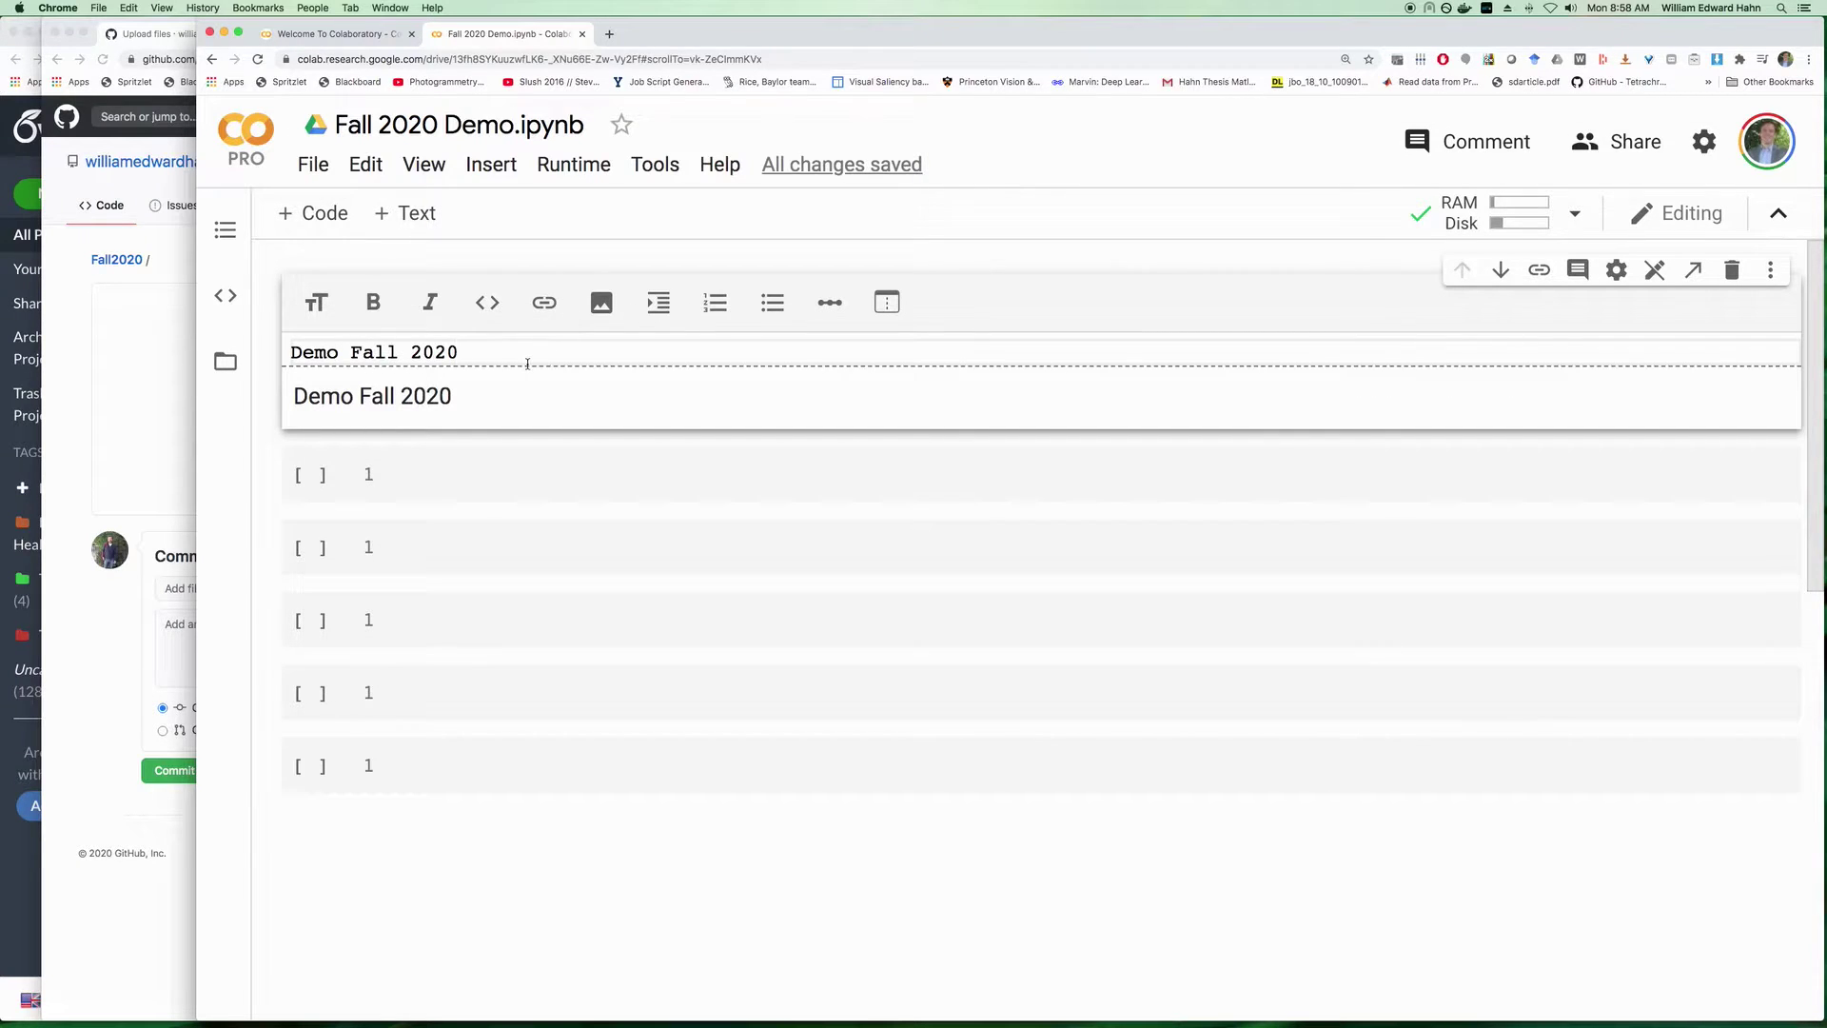
key(shift+Return)
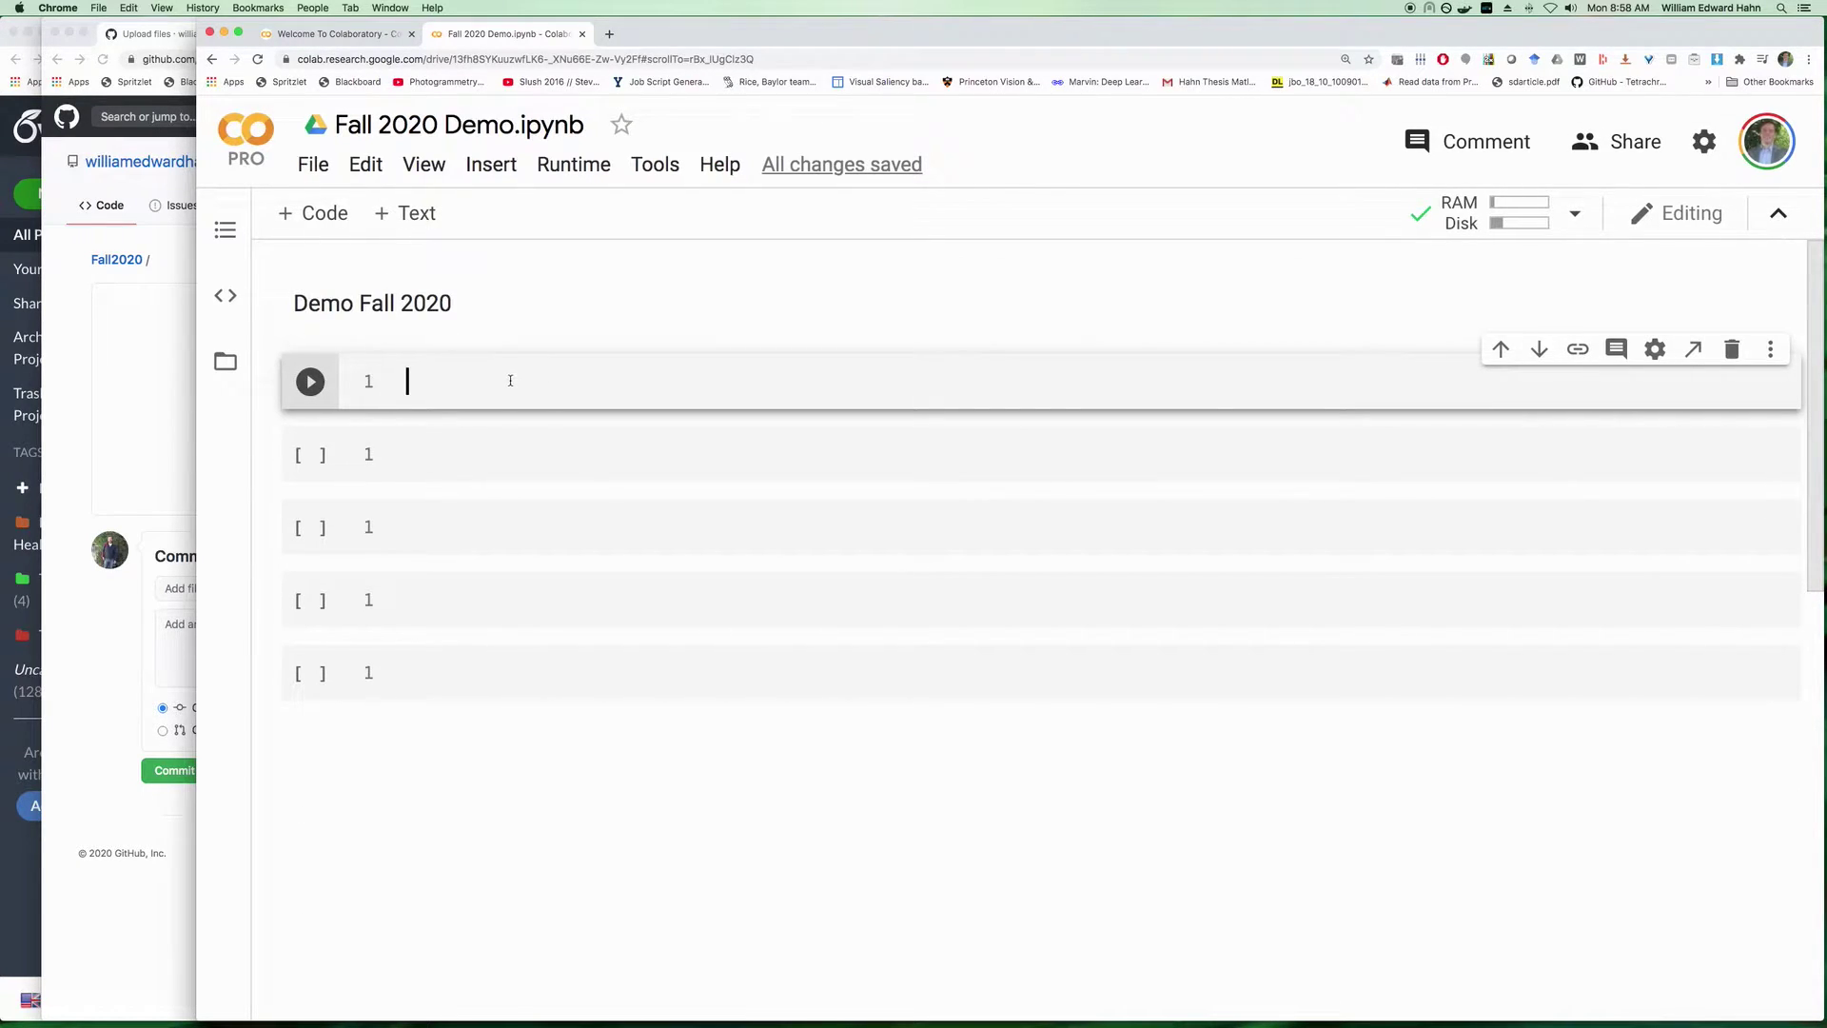
Run 2+2 in the first code cell and 2**12345 in the second.
text(2+2)
key(shift+Return)
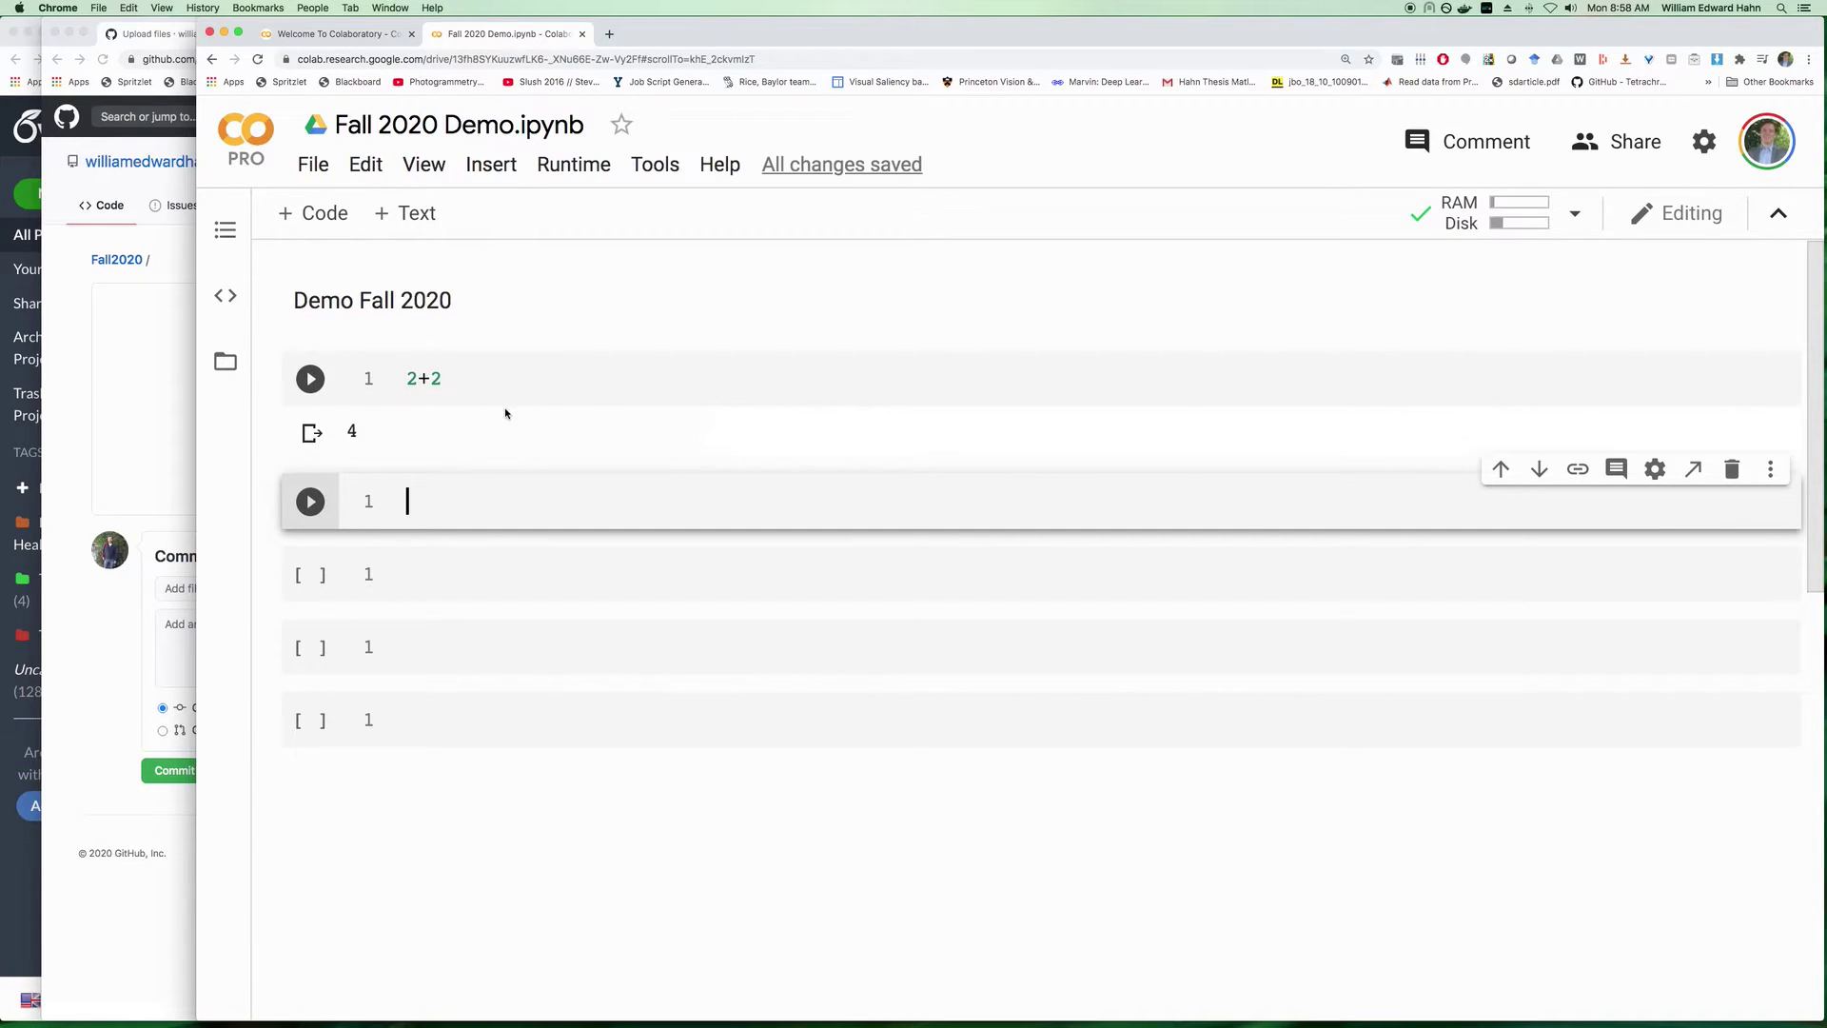
text(2**12345)
key(shift+Return)
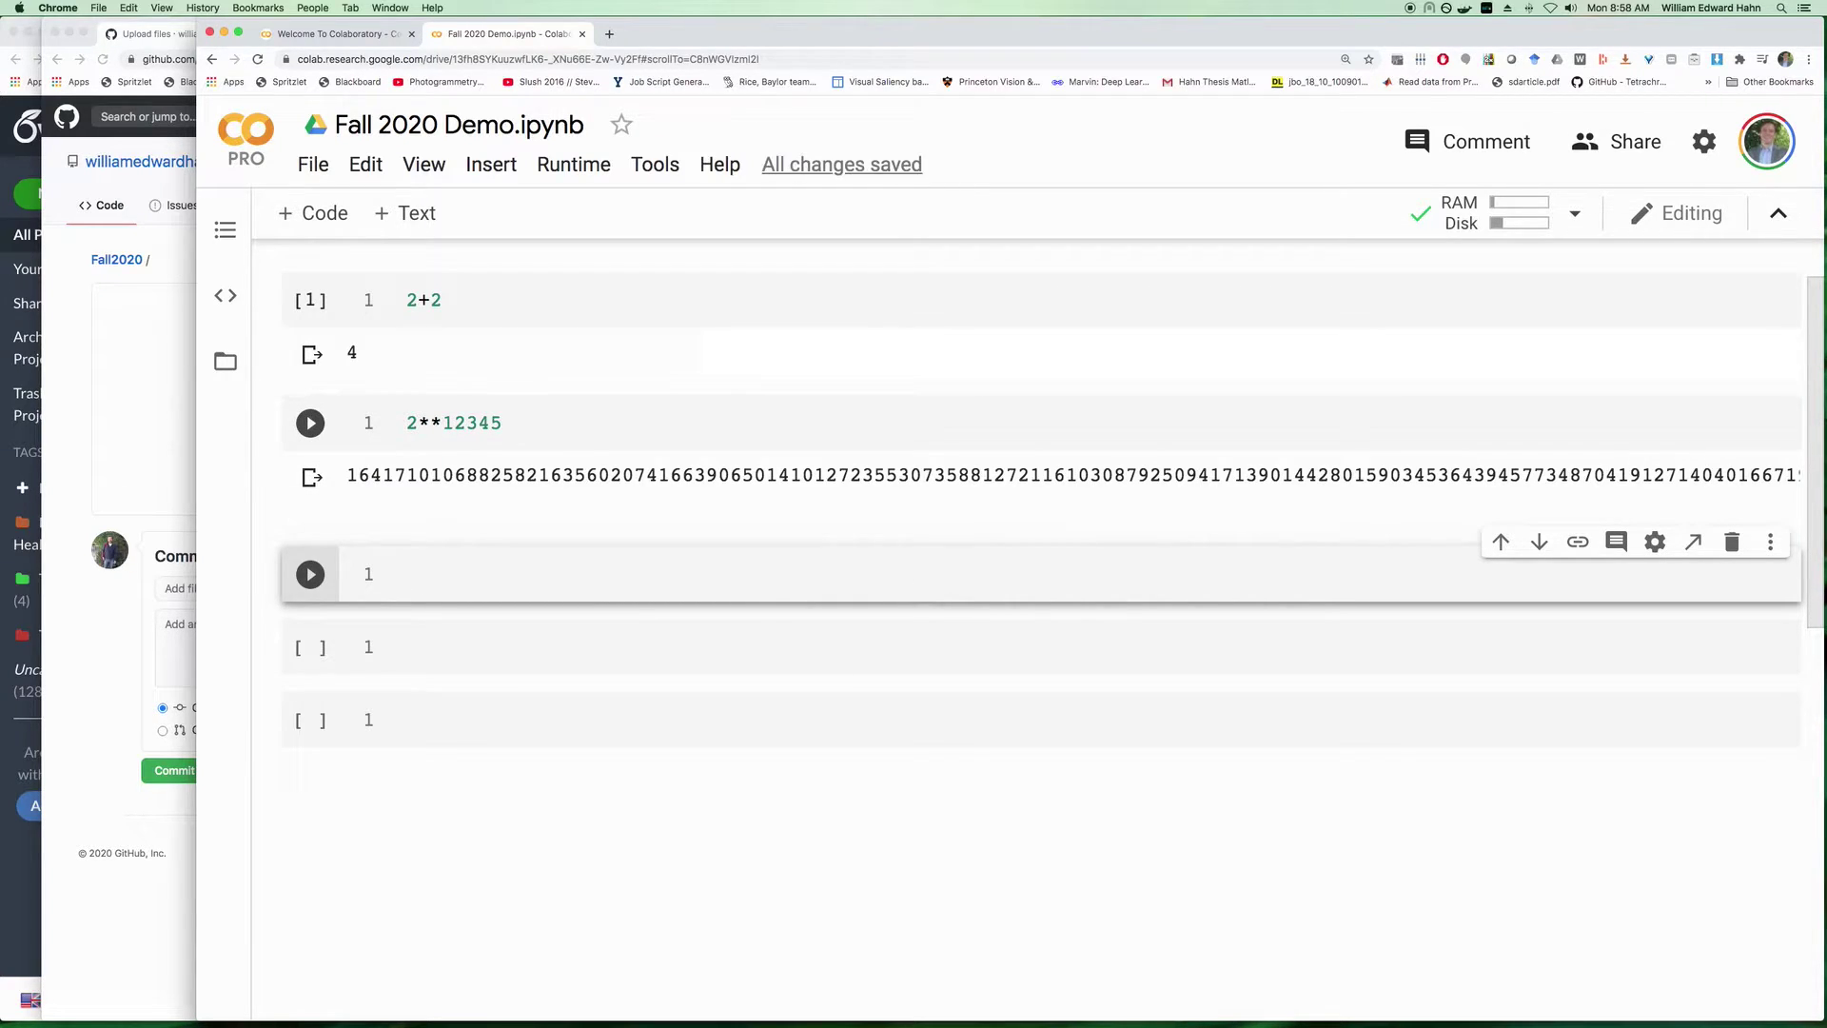
scroll(507, 414, up, 2)
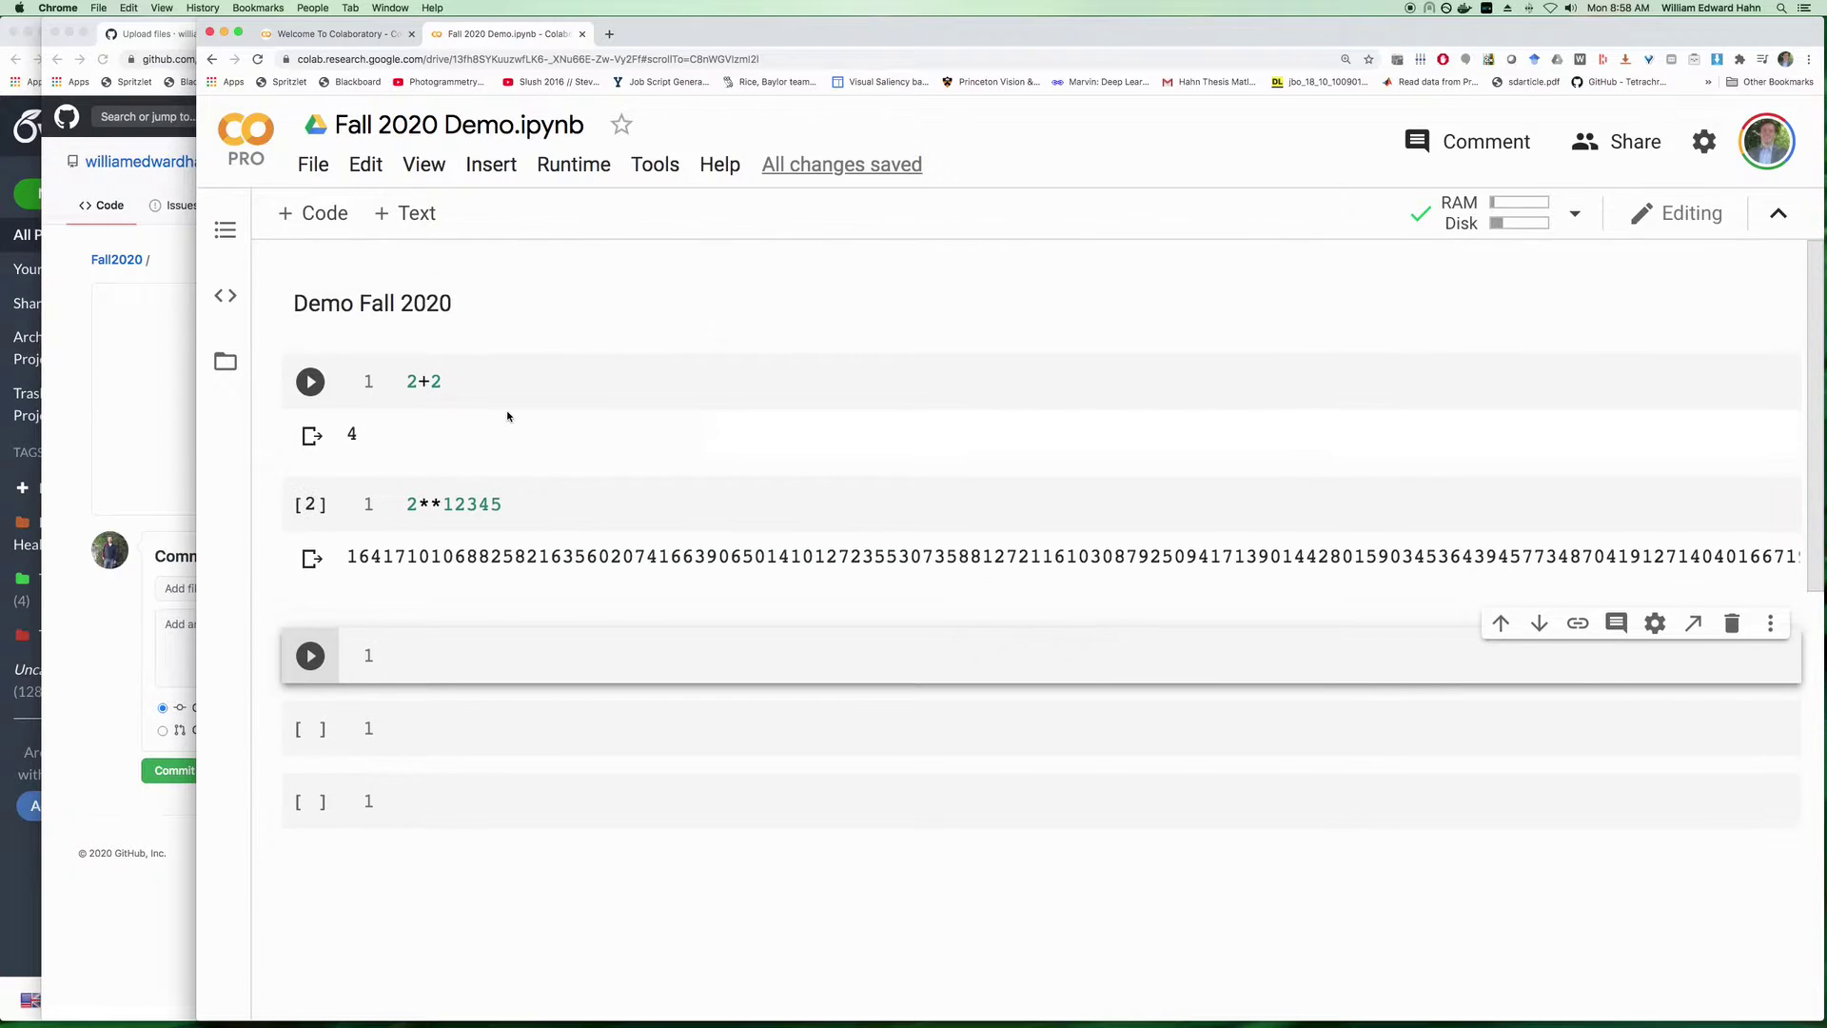
Download the notebook as an .ipynb file.
click(321, 171)
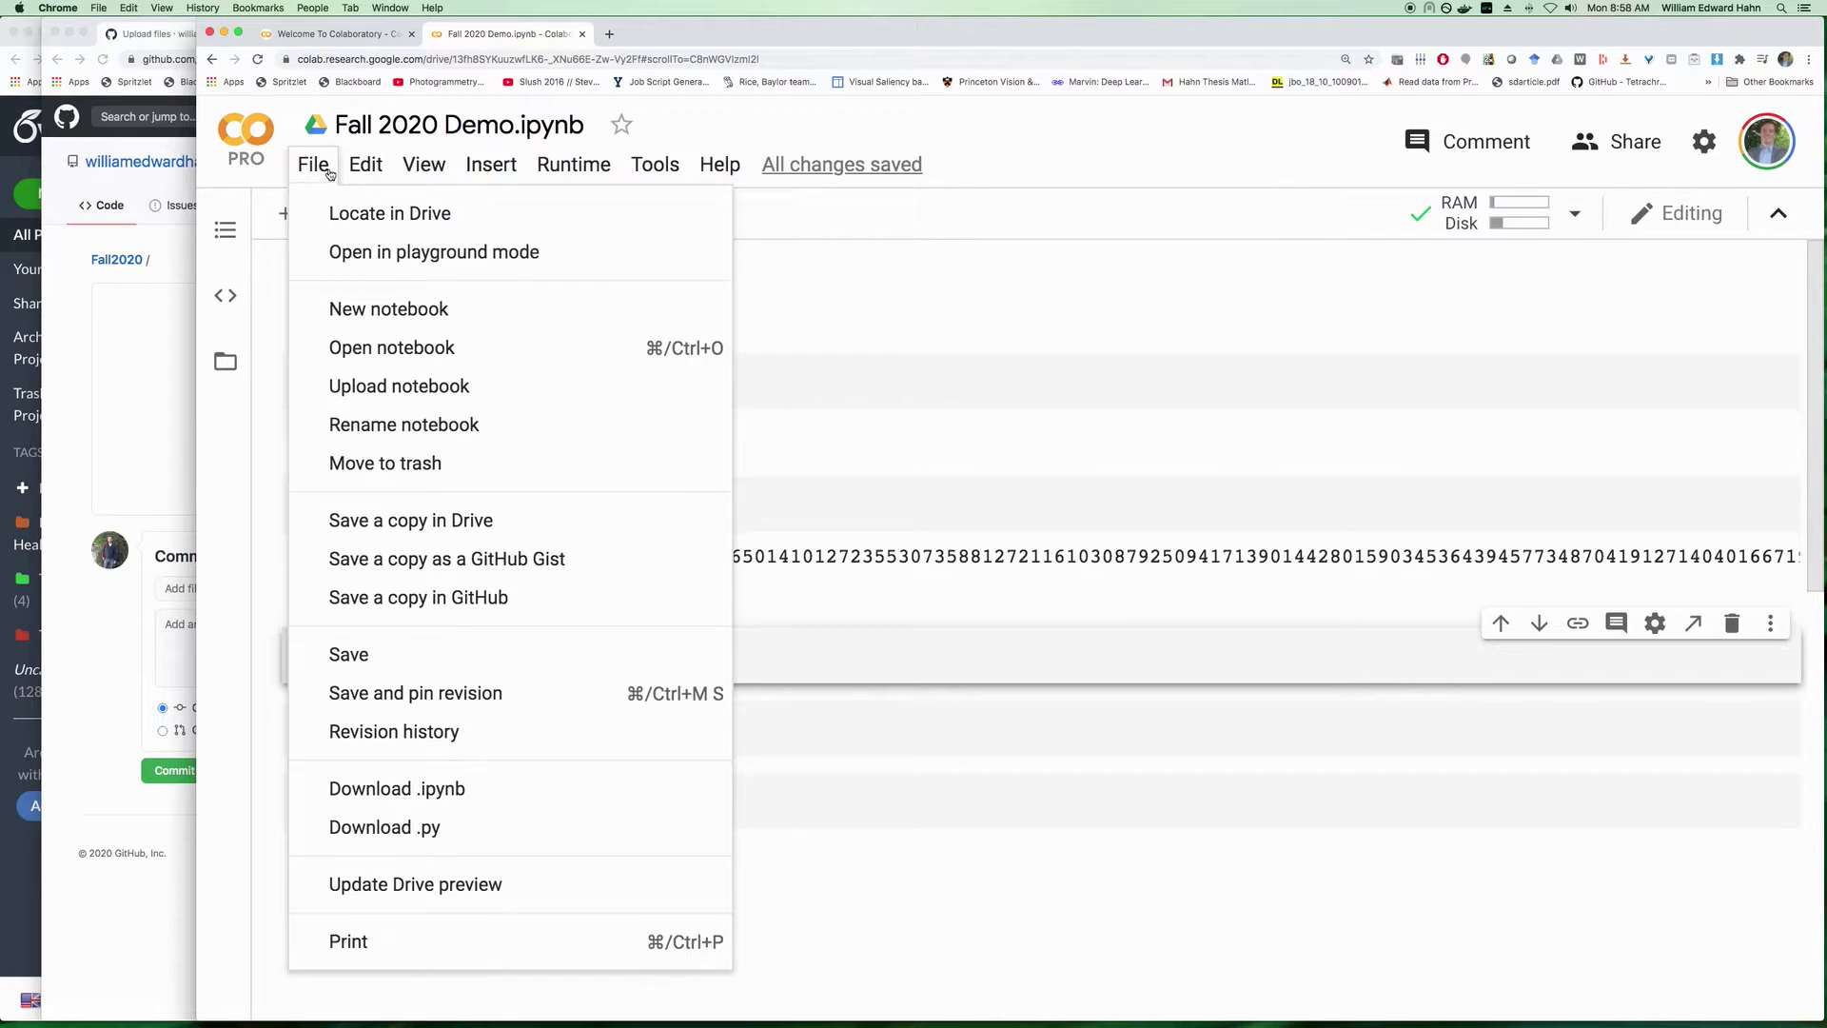
click(462, 790)
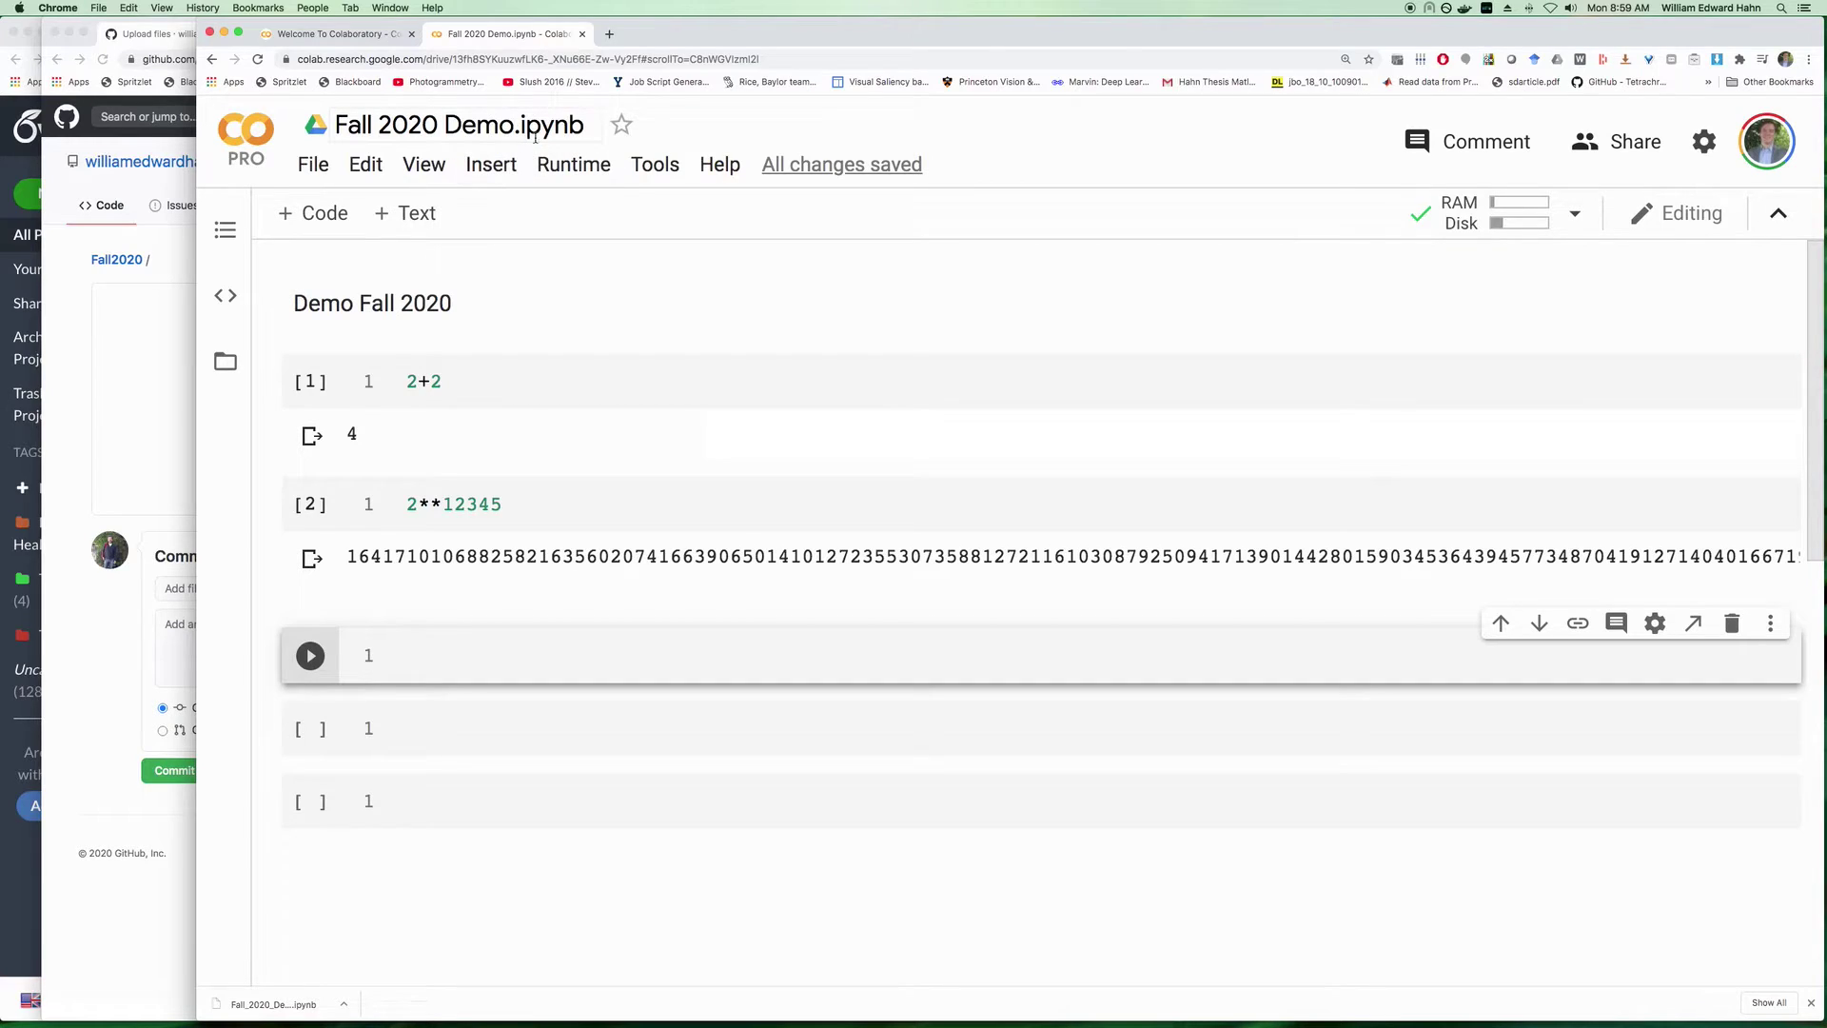
Save a copy of the notebook to the Fall2020 GitHub repository's master branch, keeping the commit message "Created using Colaboratory" and the Colaboratory link.
click(309, 177)
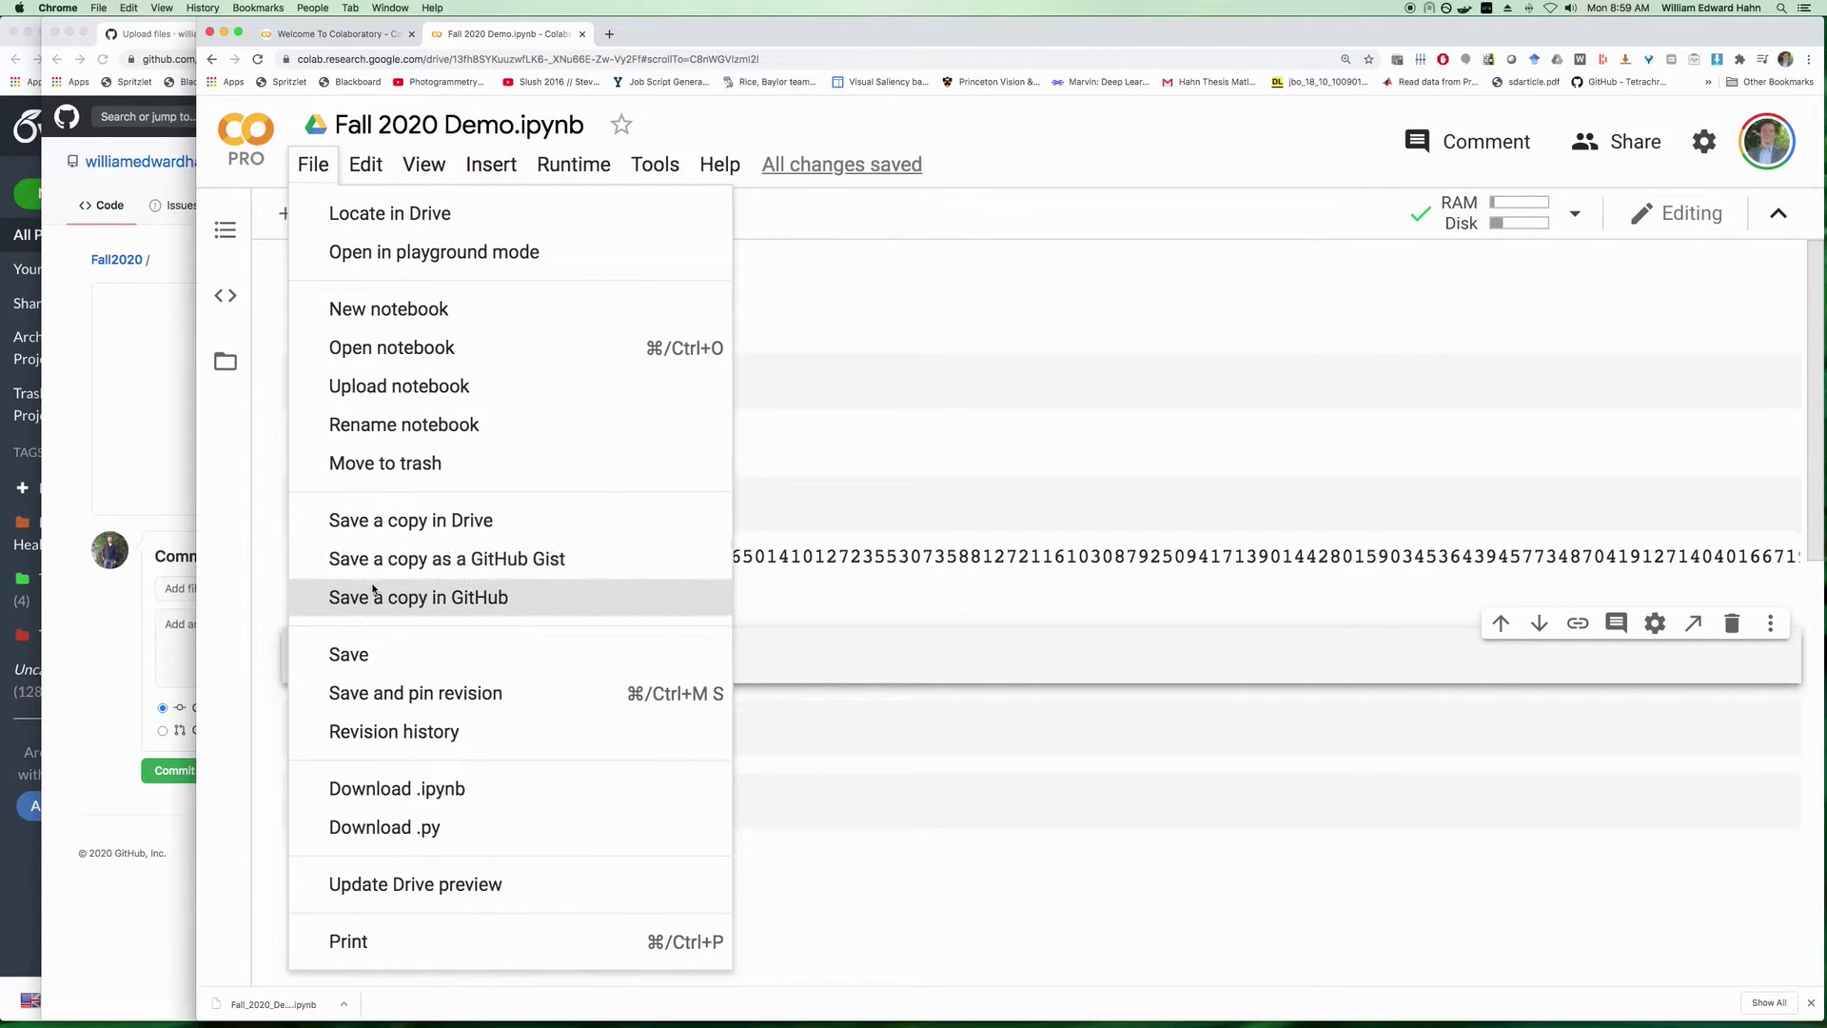
click(454, 598)
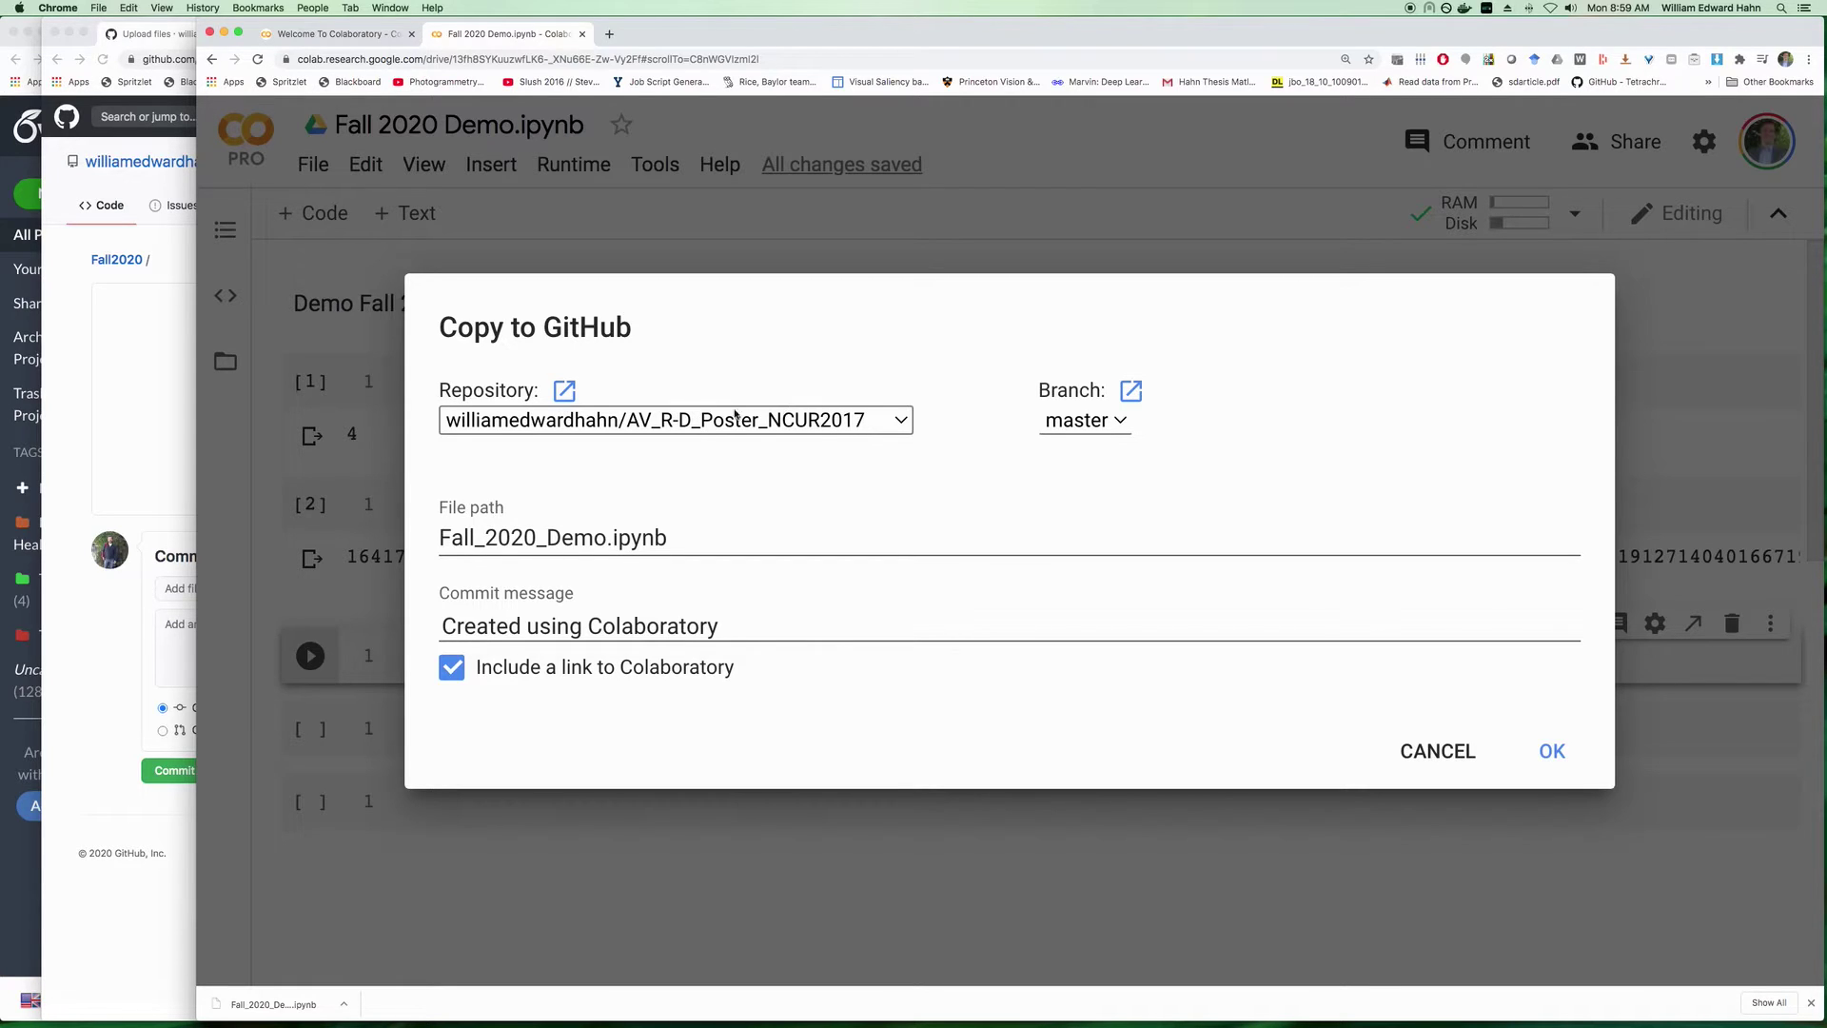
click(899, 422)
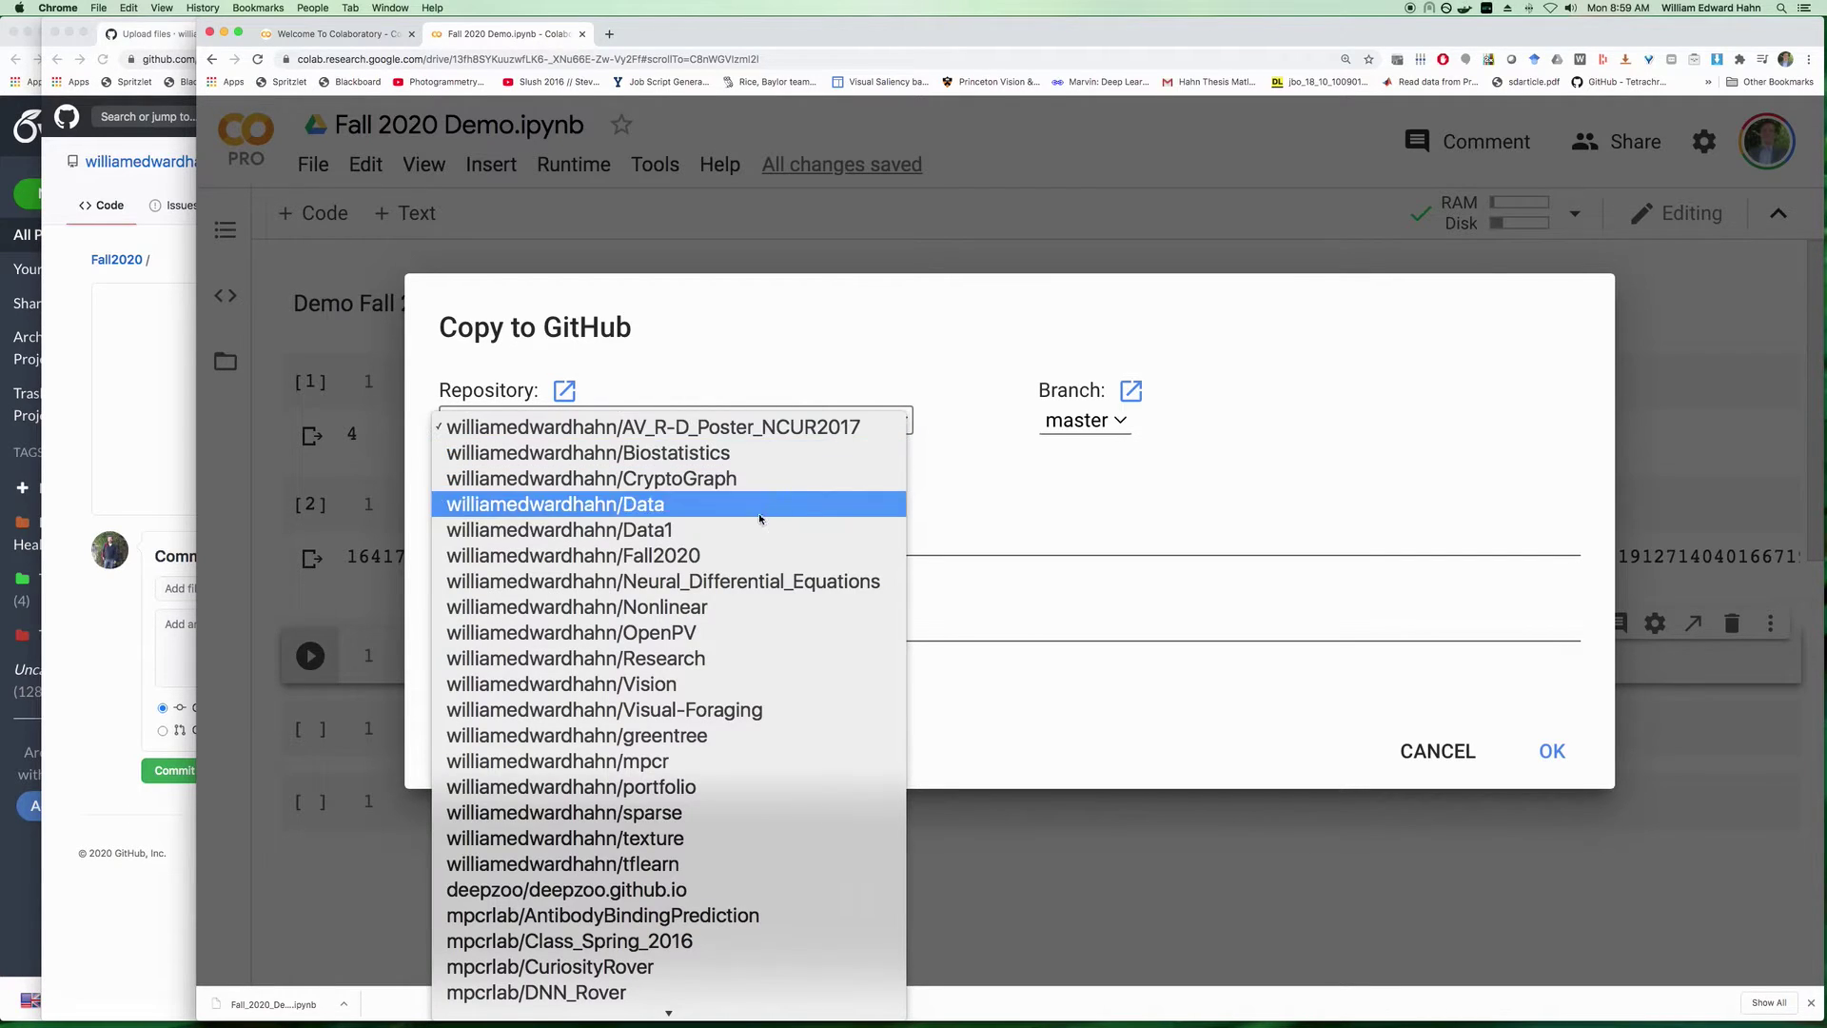
click(690, 556)
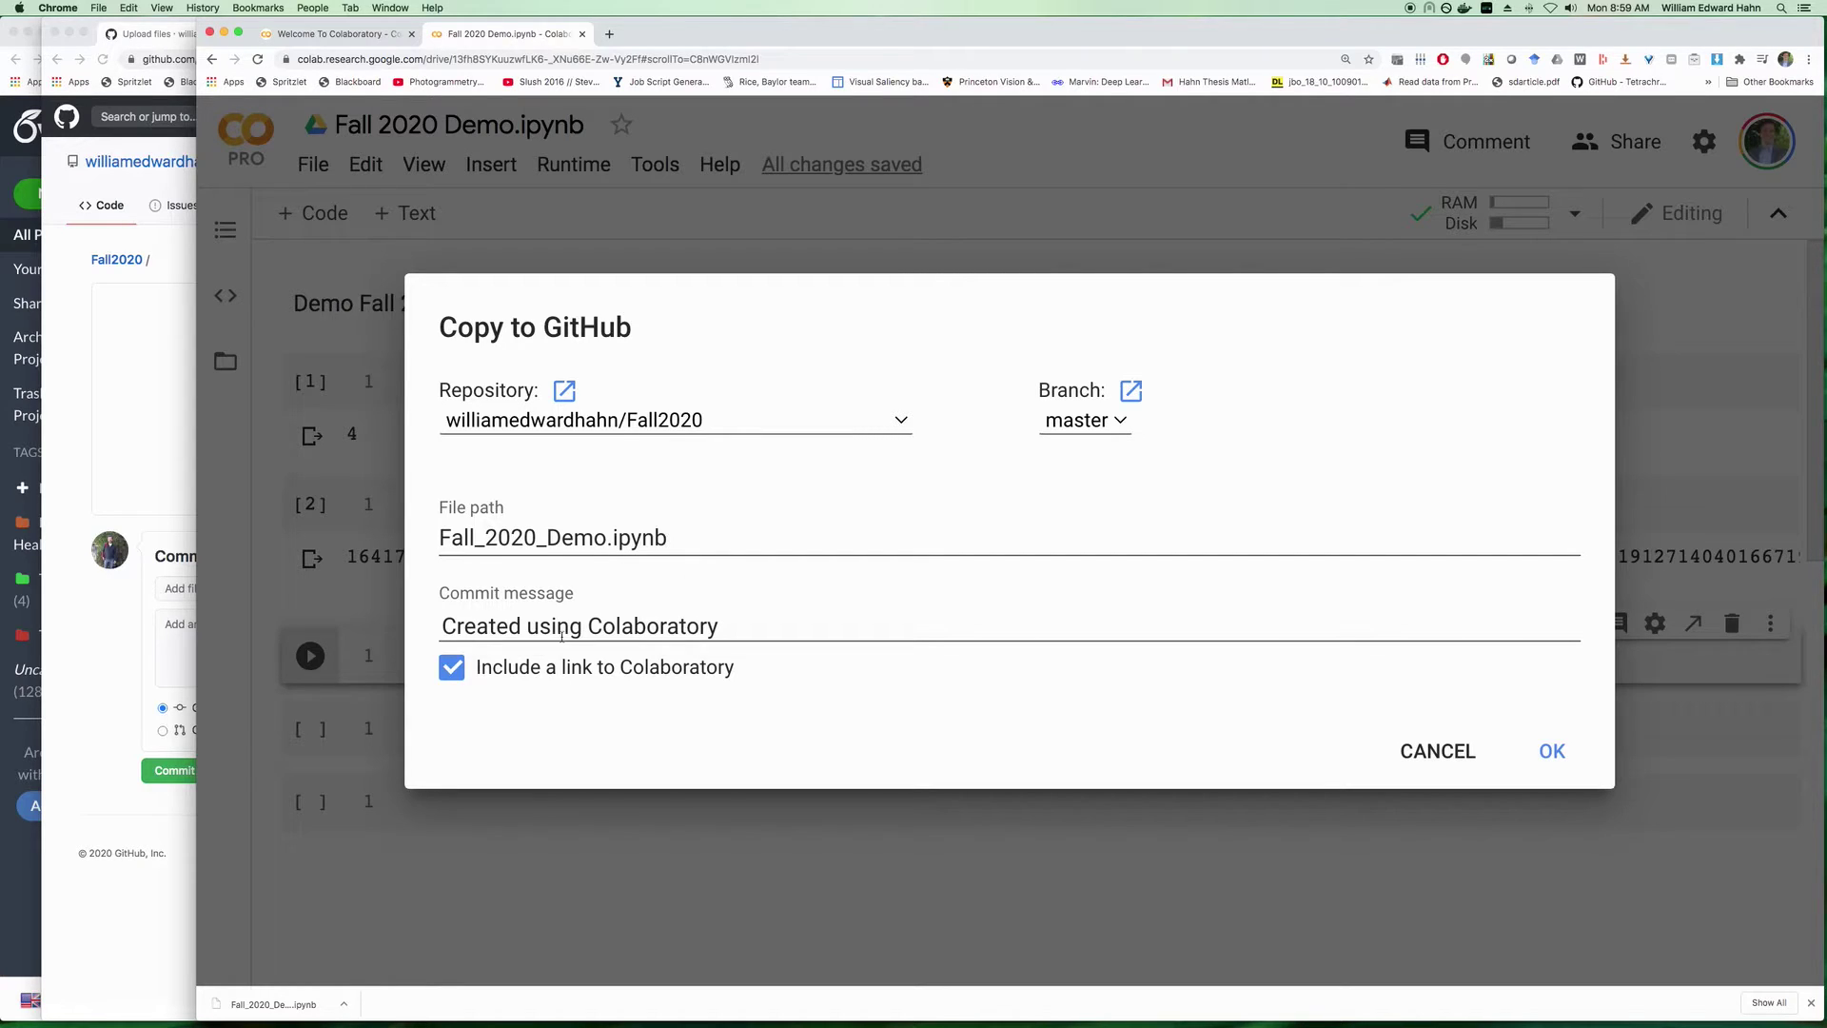
triple_click(519, 629)
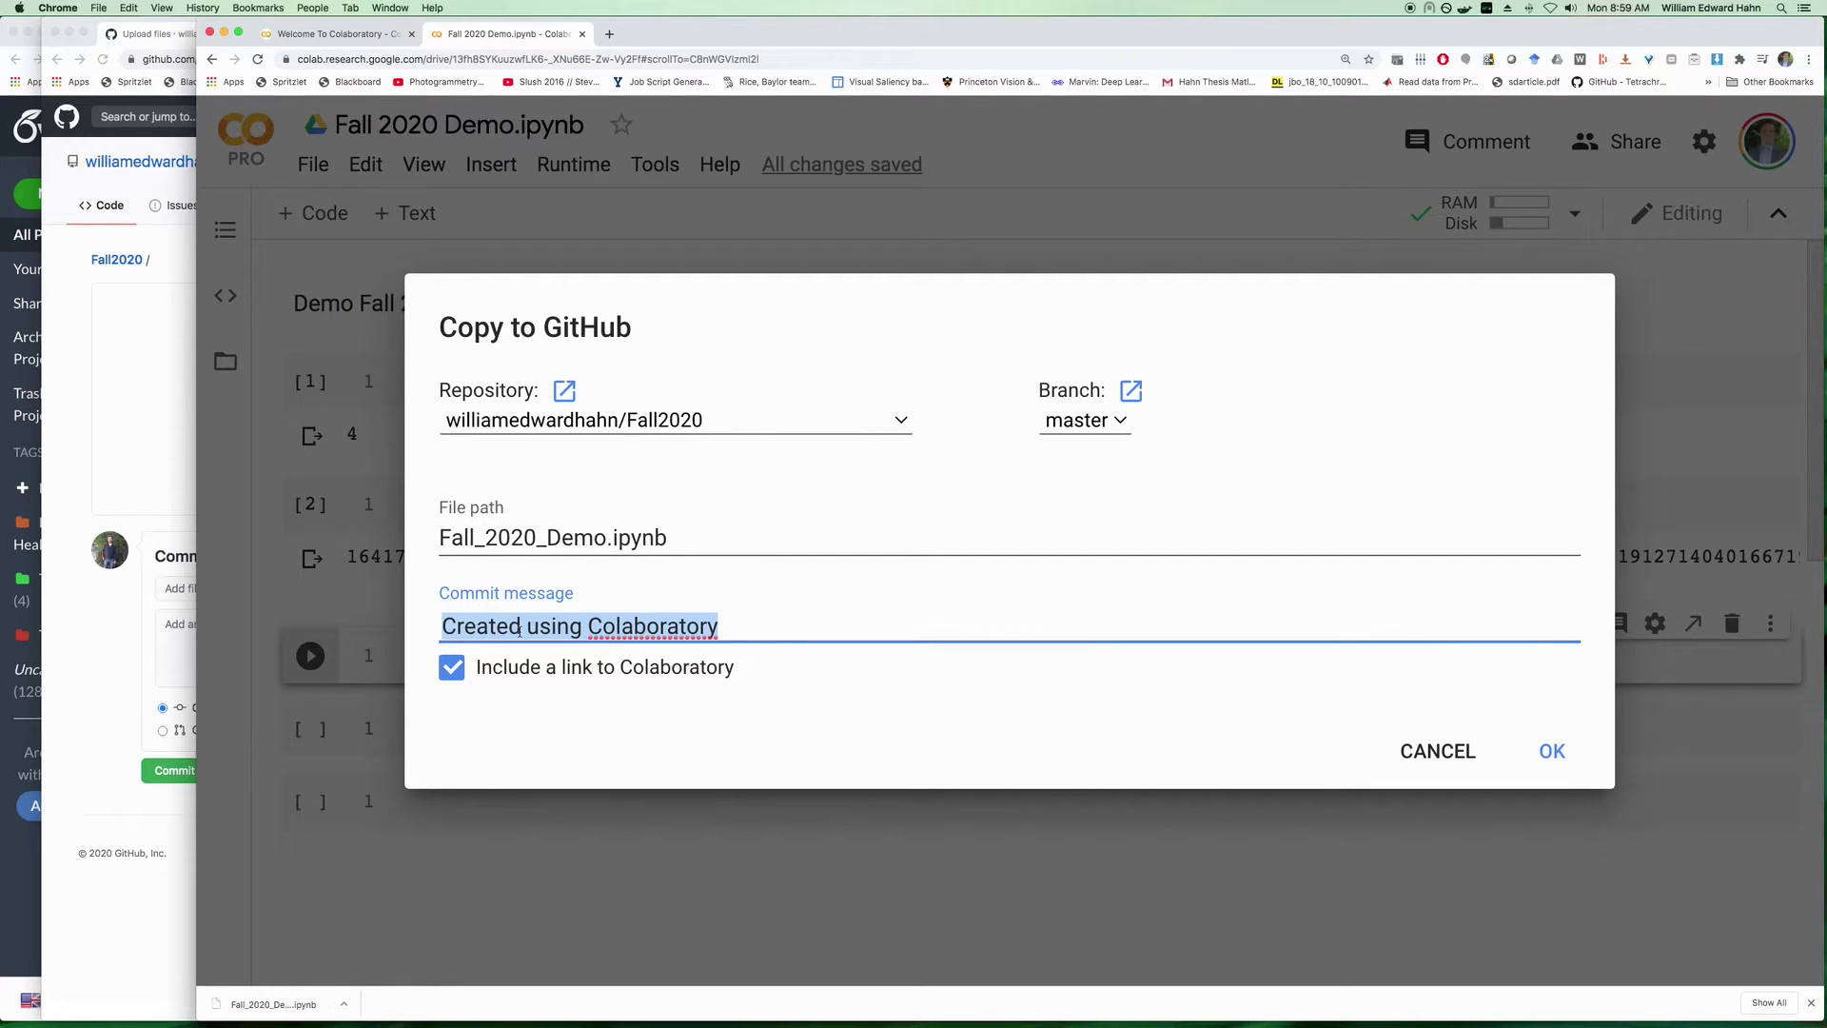
click(838, 638)
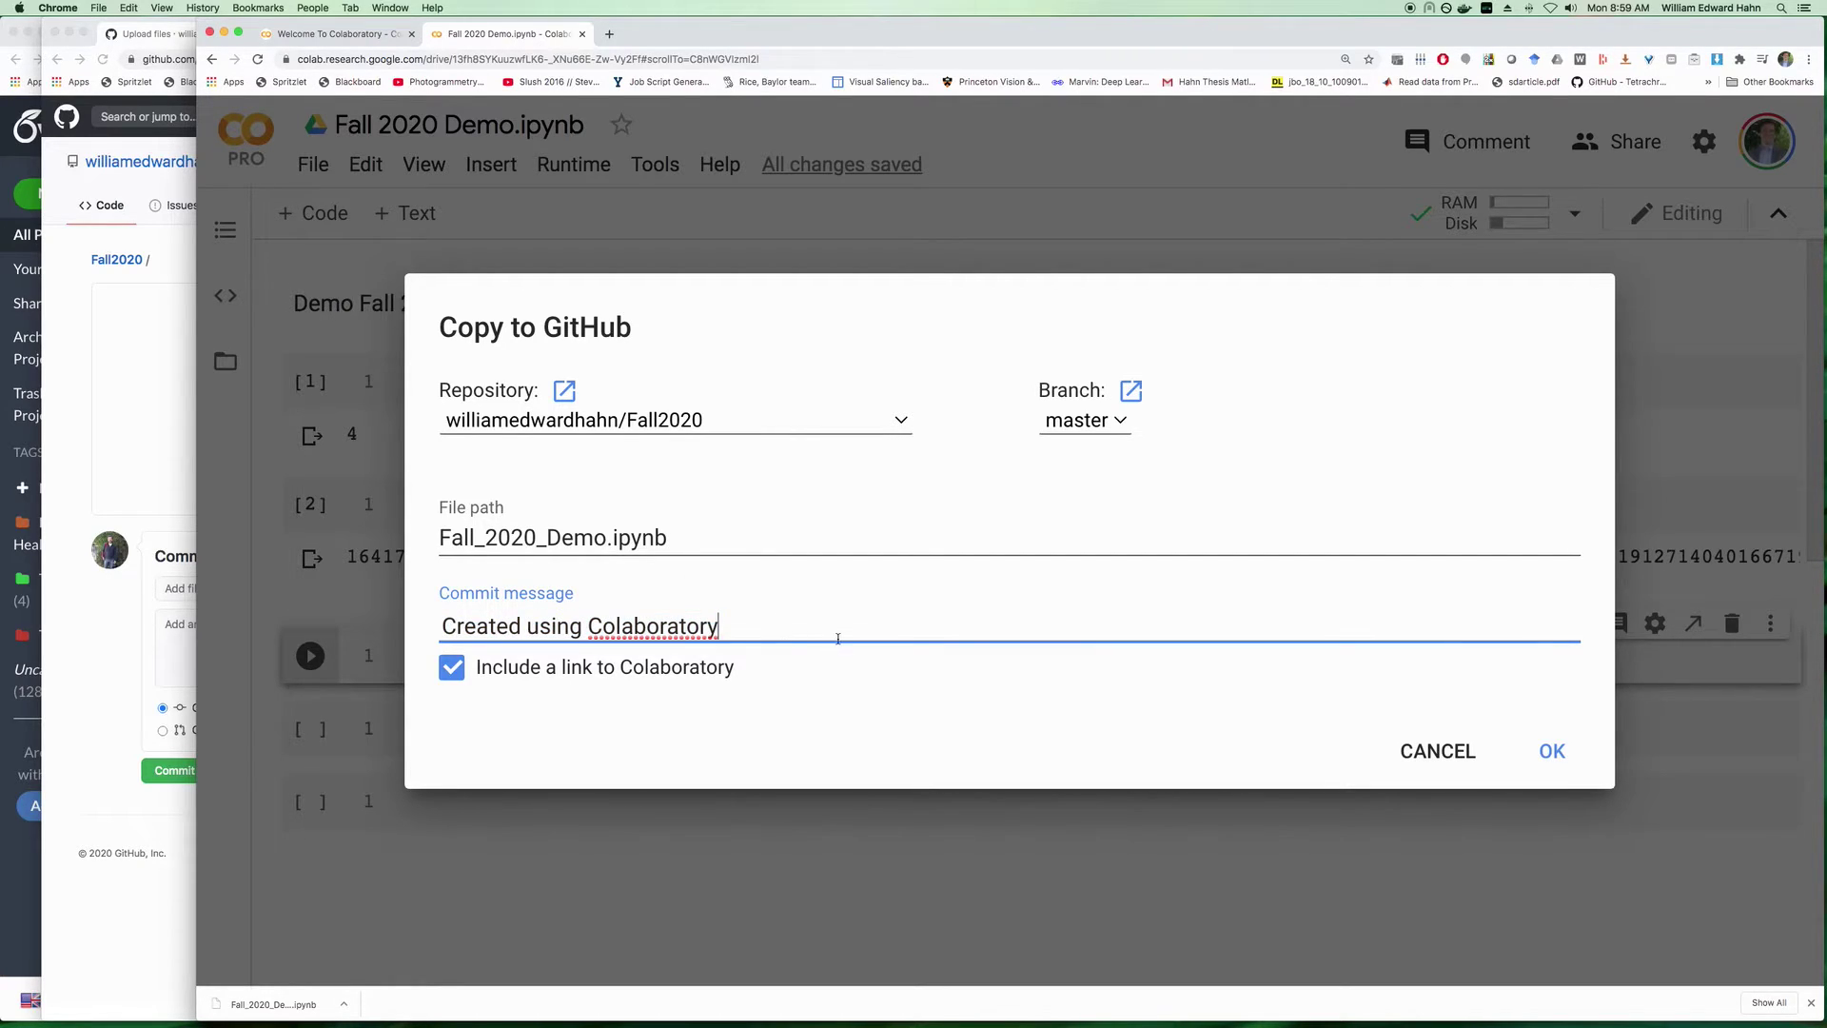
click(1553, 753)
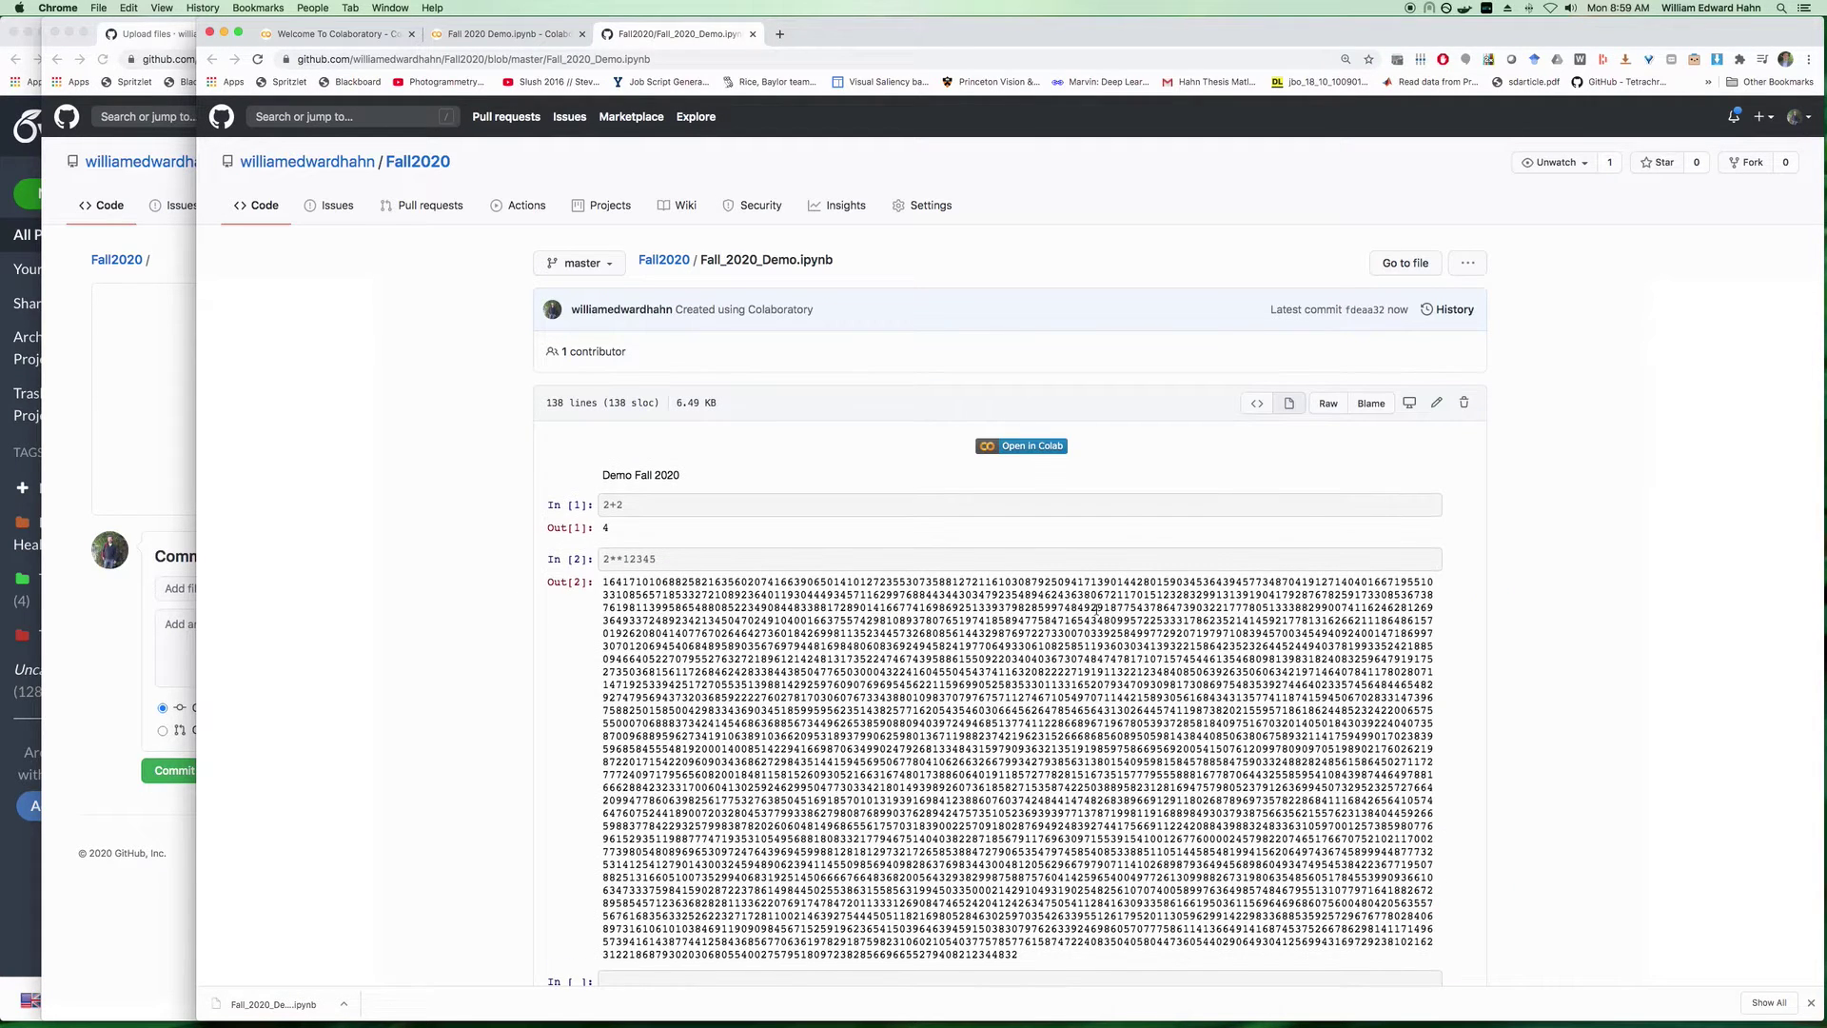
Look through the committed notebook on GitHub, and reopen Fall_2020_Demo.ipynb from the Fall2020 repository's file list.
scroll(987, 530, down, 5)
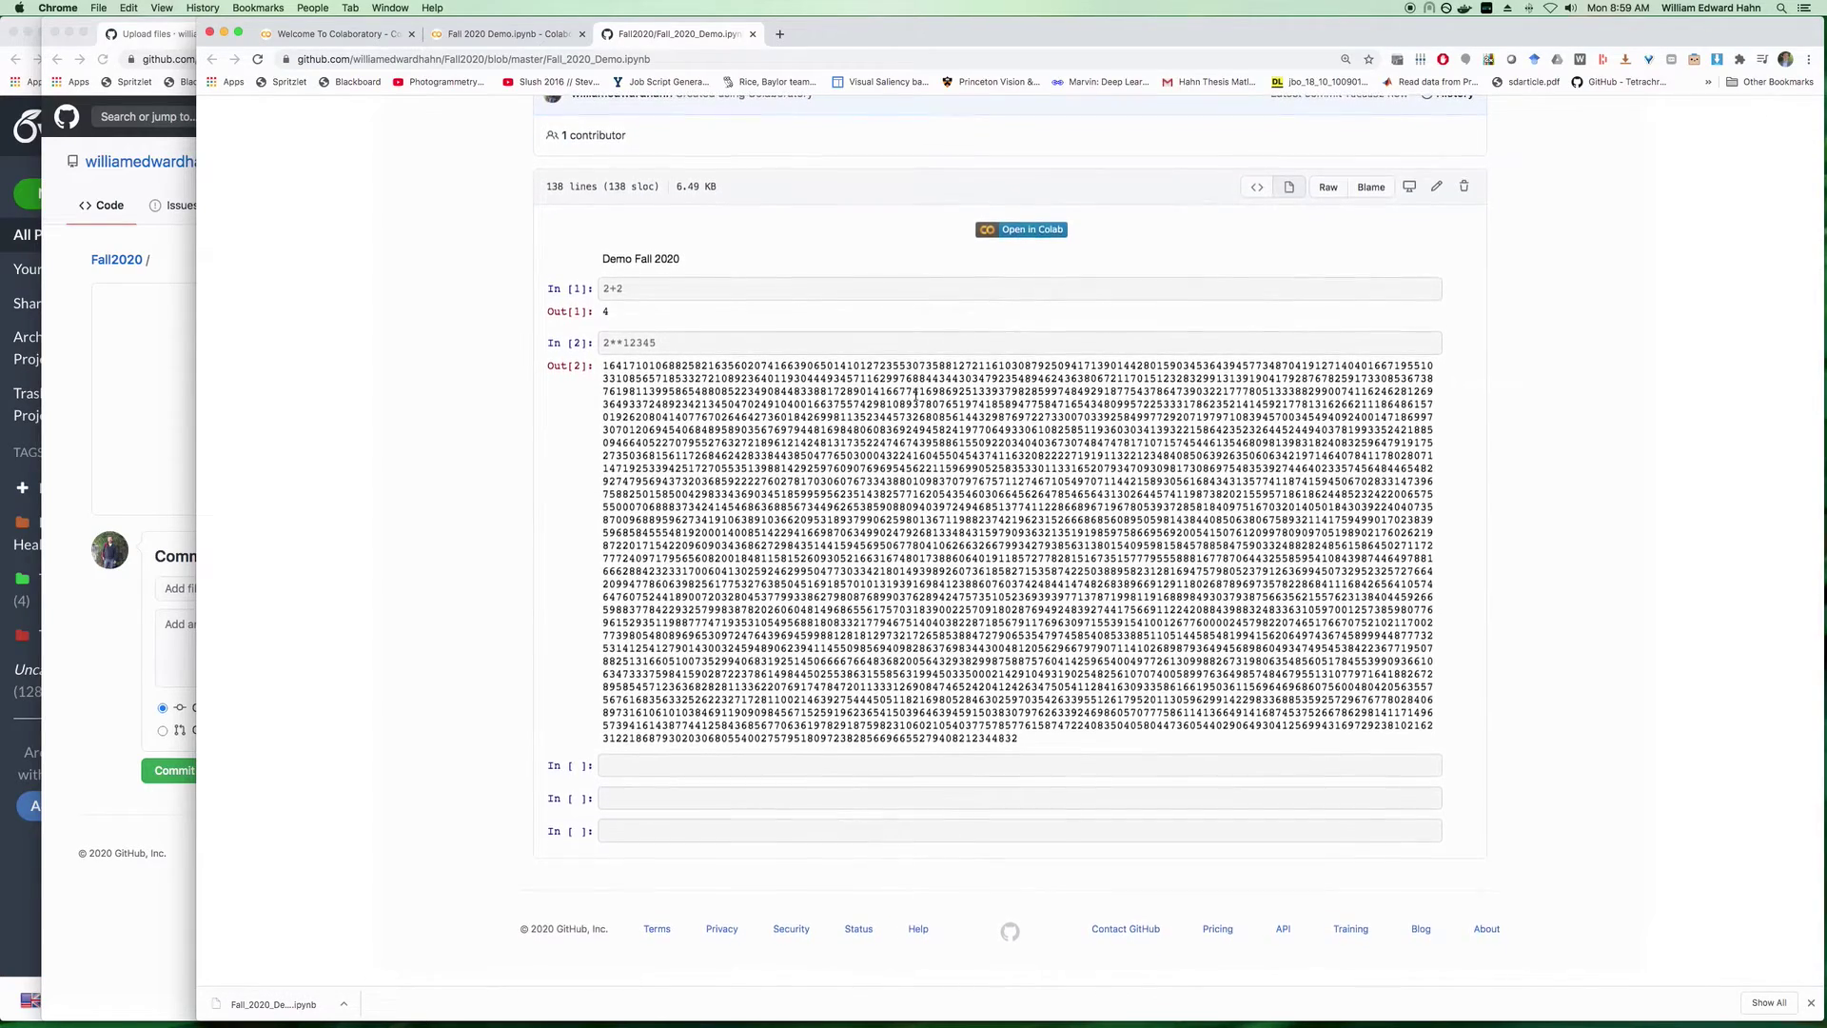
scroll(772, 388, up, 2)
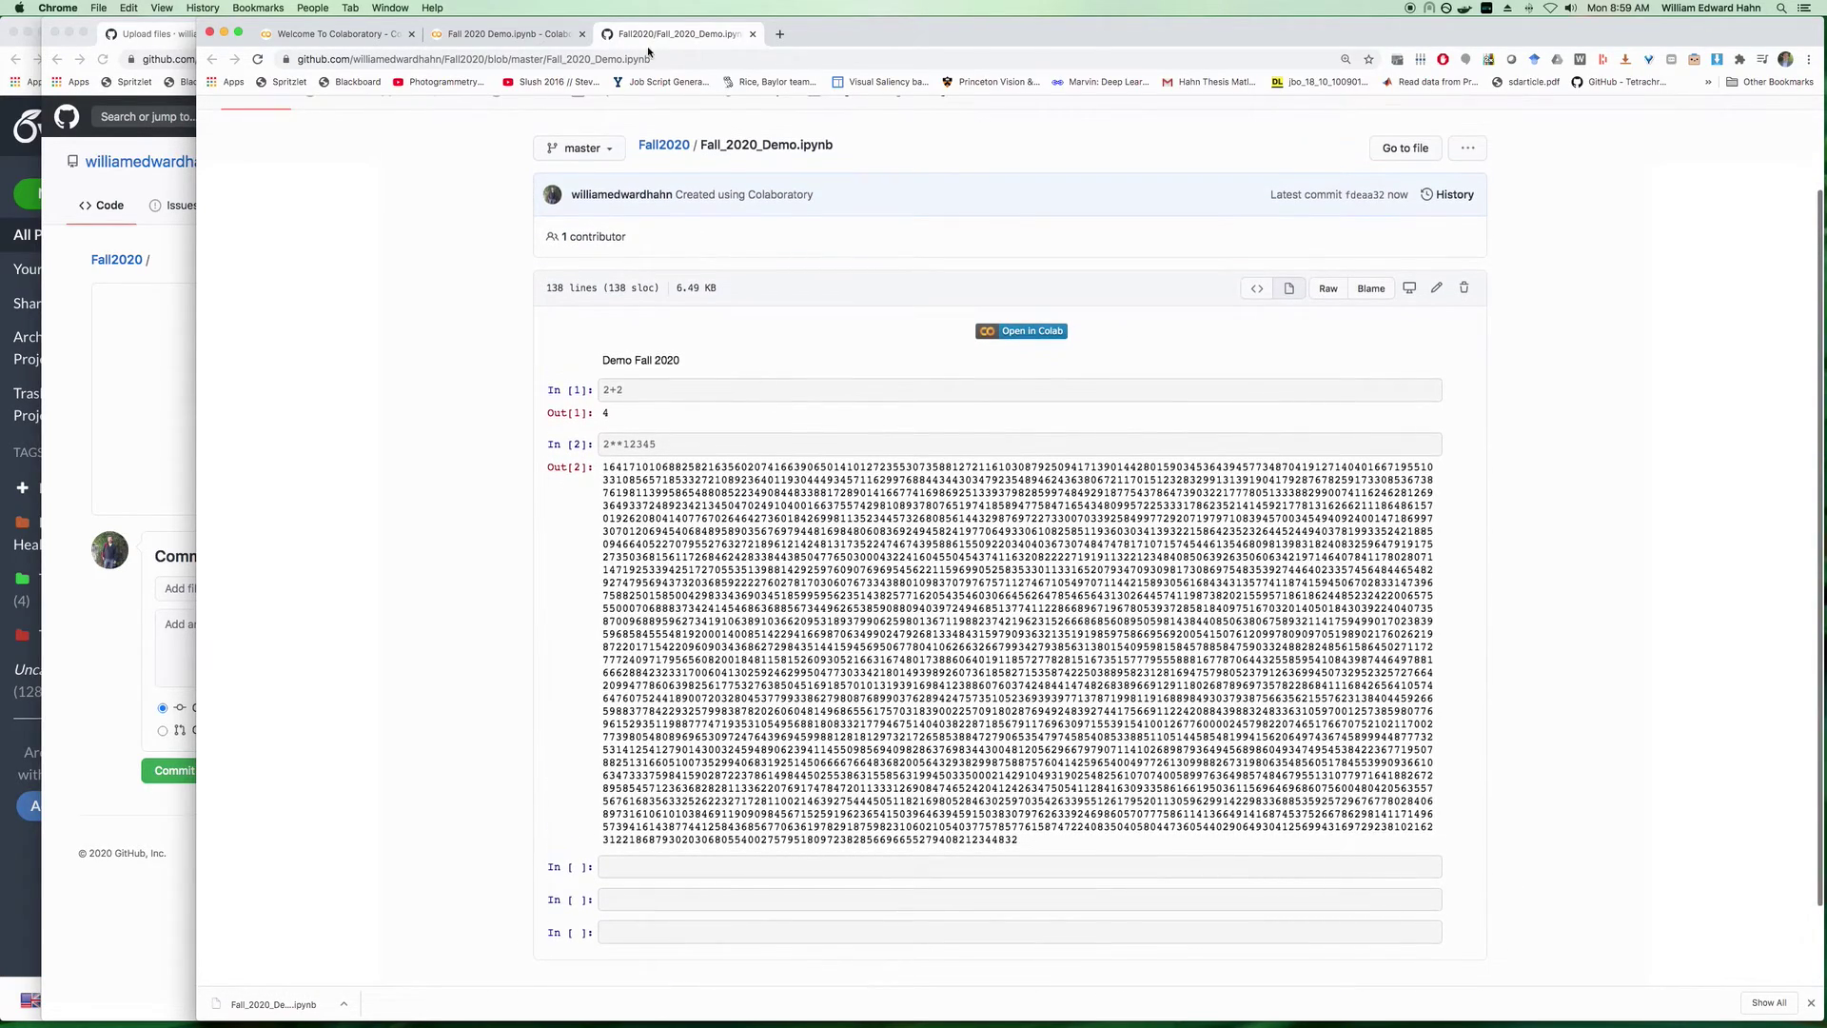
scroll(667, 190, up, 2)
click(666, 244)
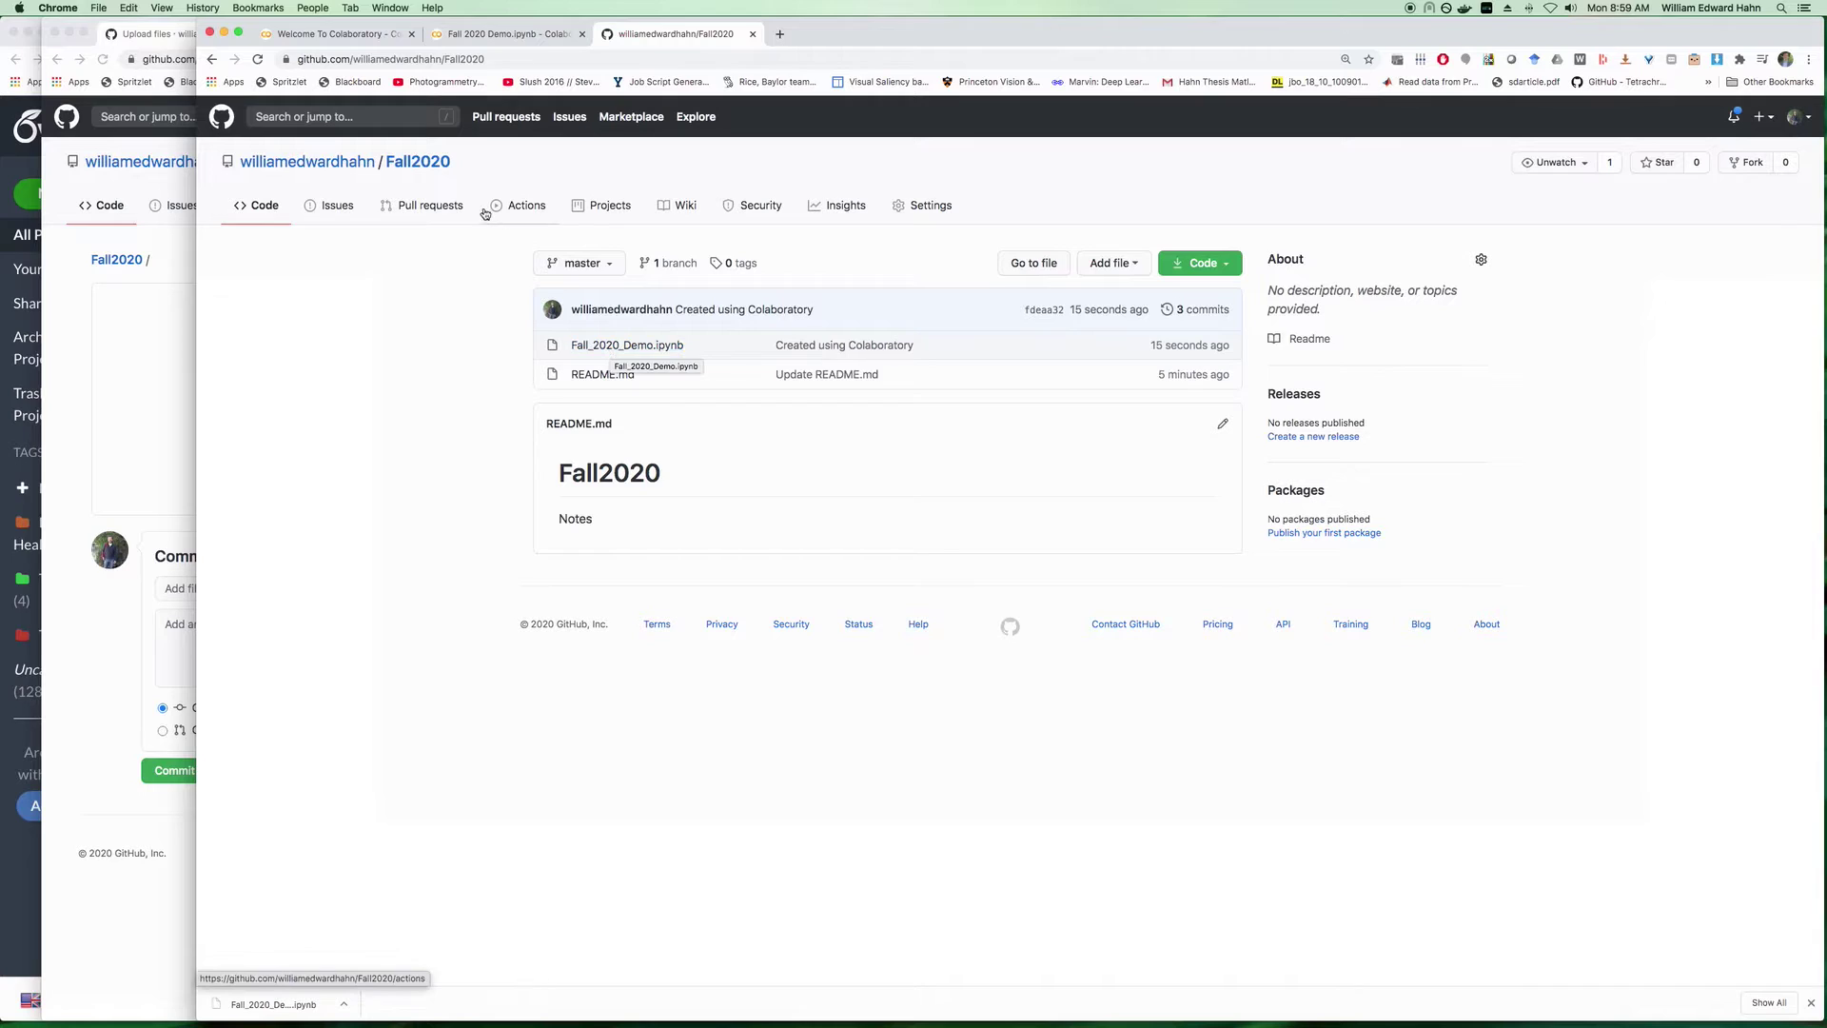
click(672, 346)
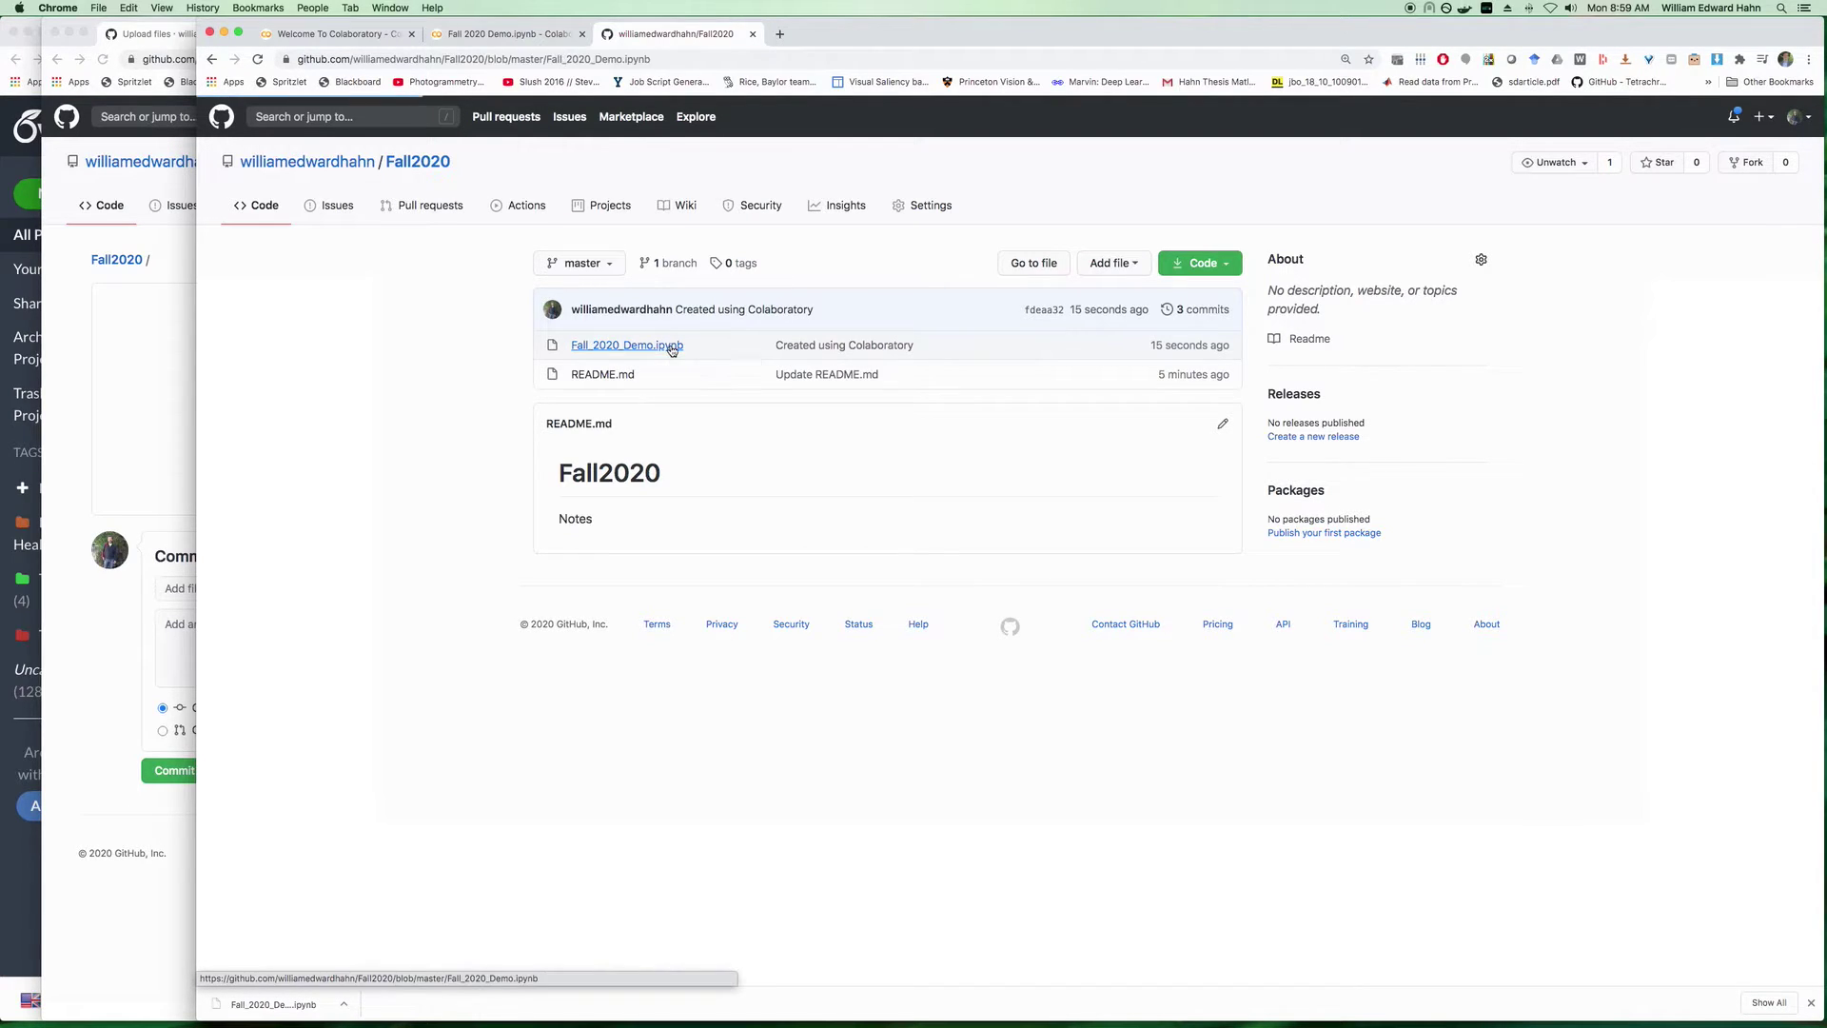
scroll(847, 606, down, 3)
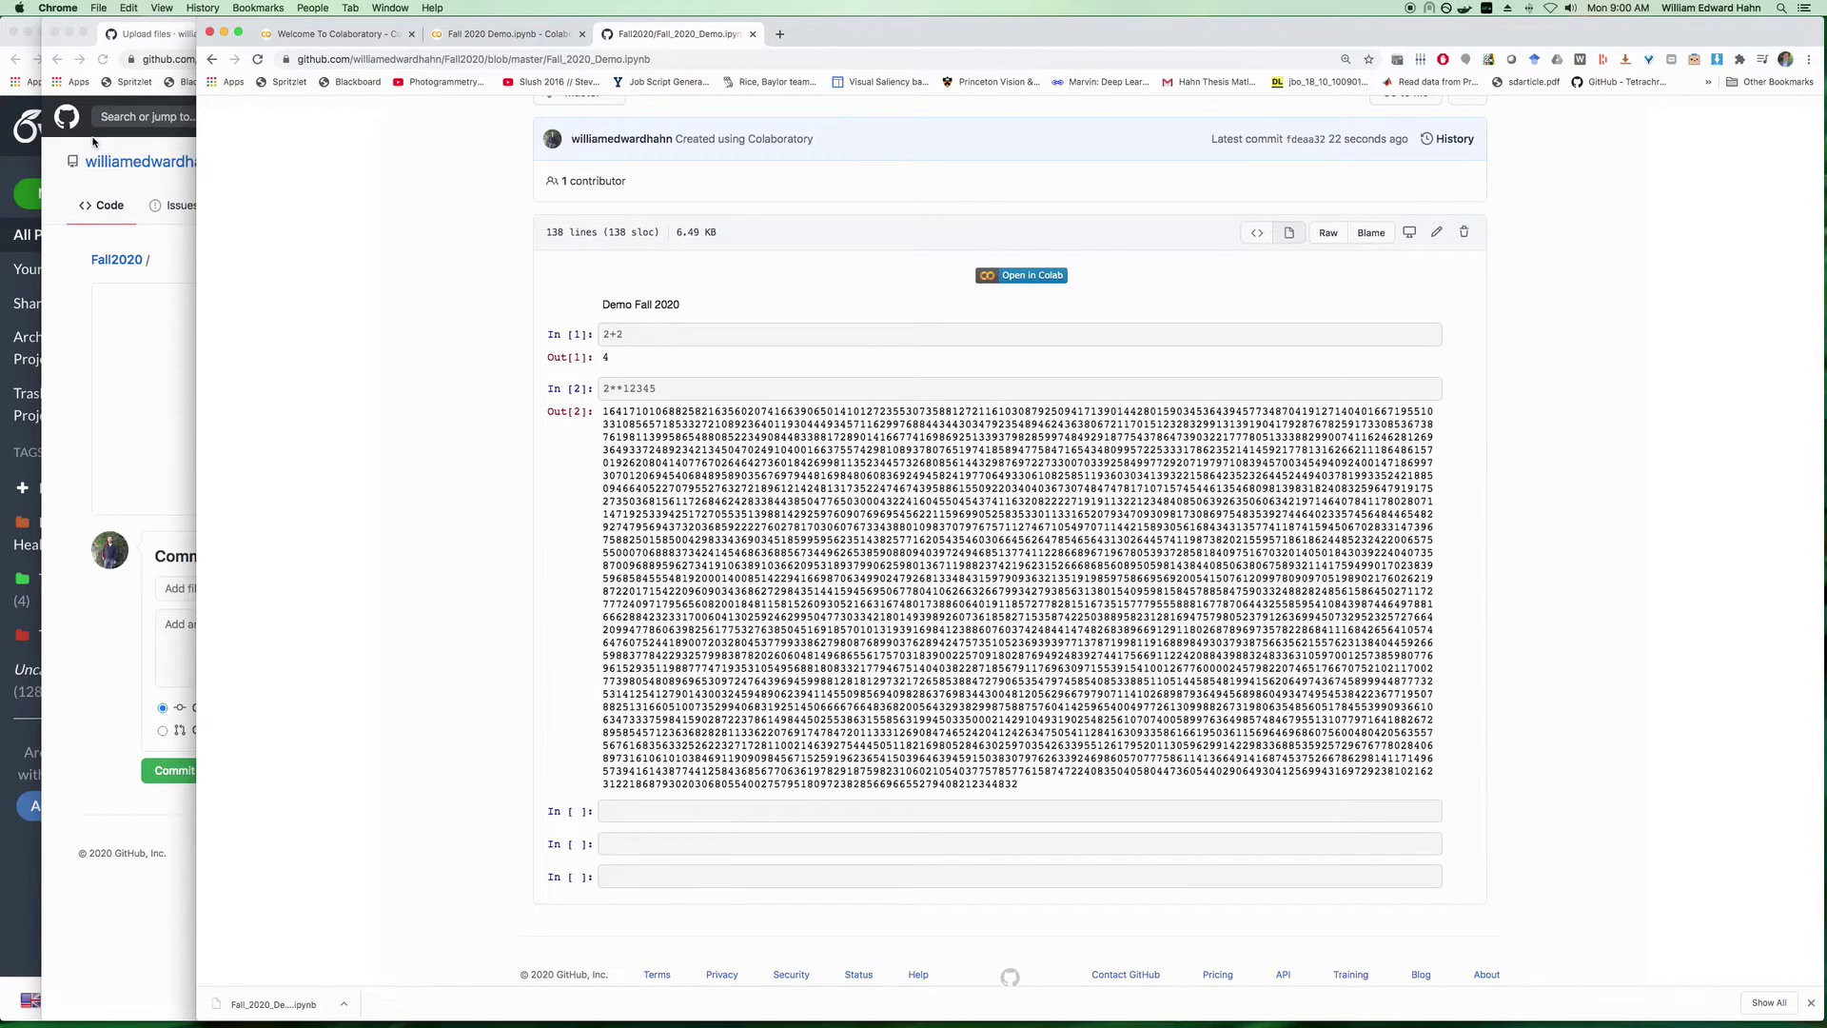
Switch to Overleaf, widen its window, and create a blank project named "Demo Fall 2020".
click(17, 155)
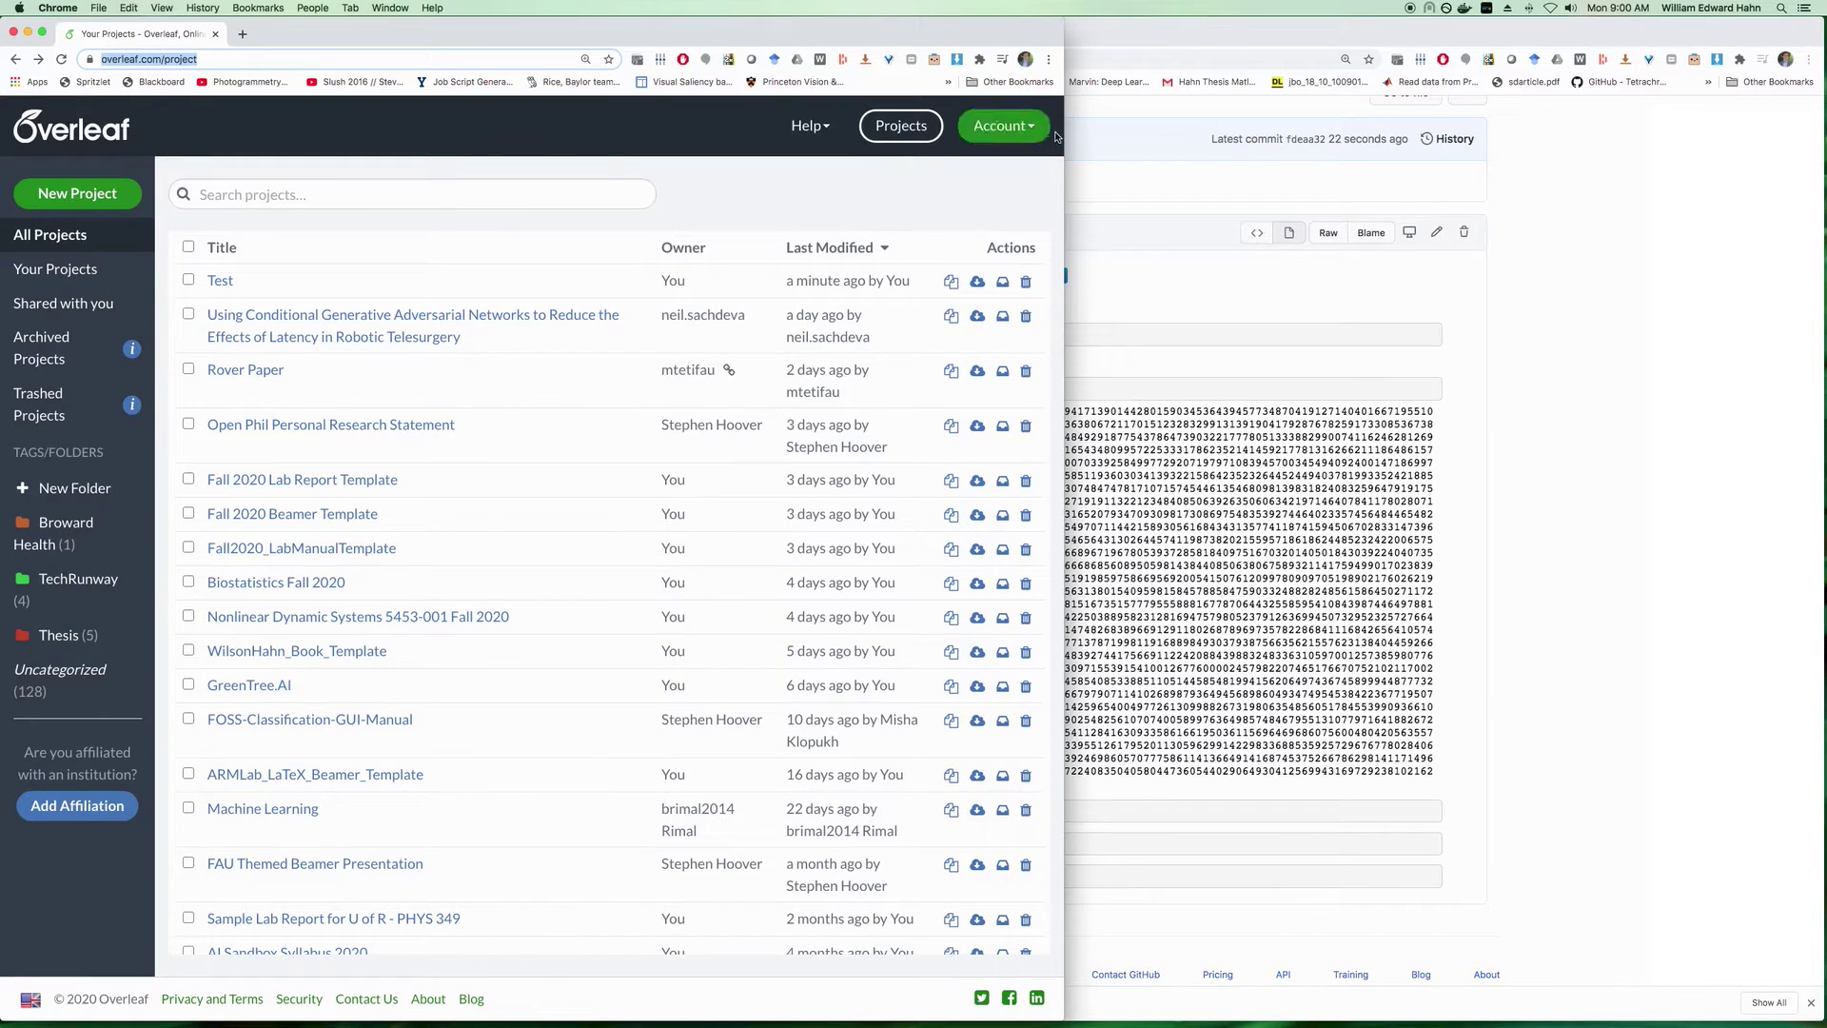
drag(1080, 190, 1485, 190)
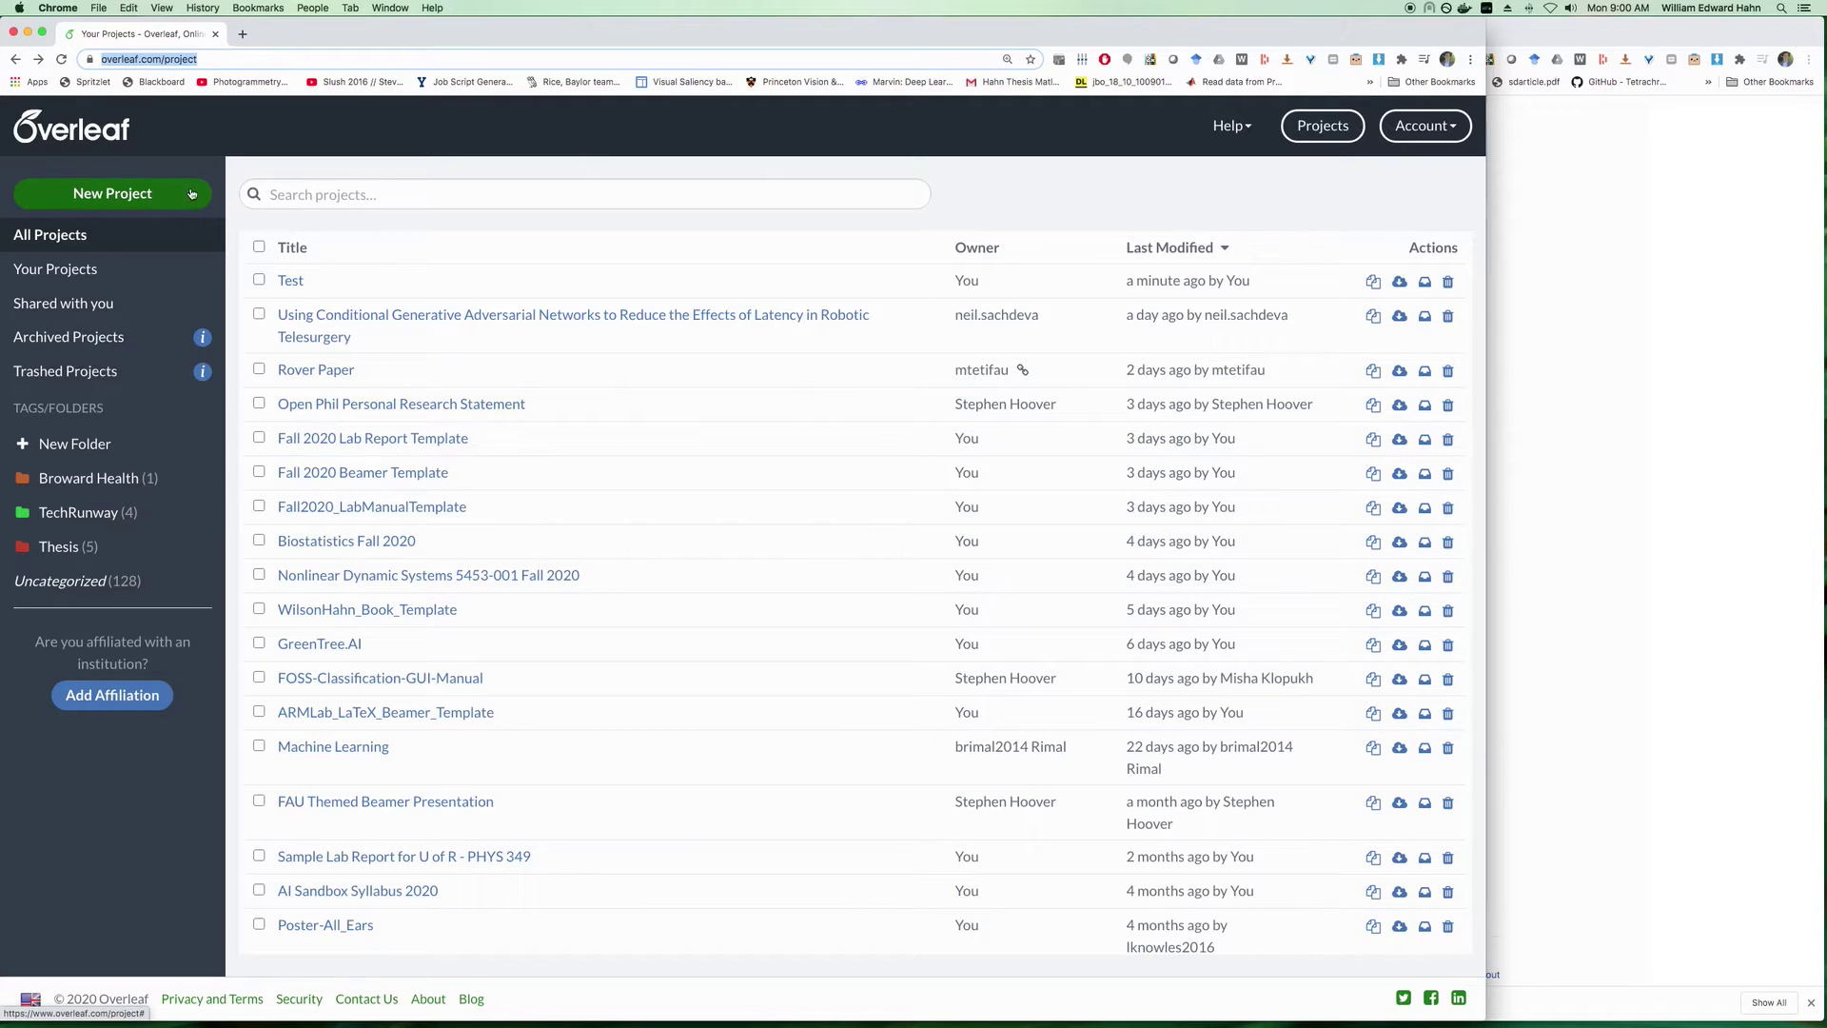
click(136, 198)
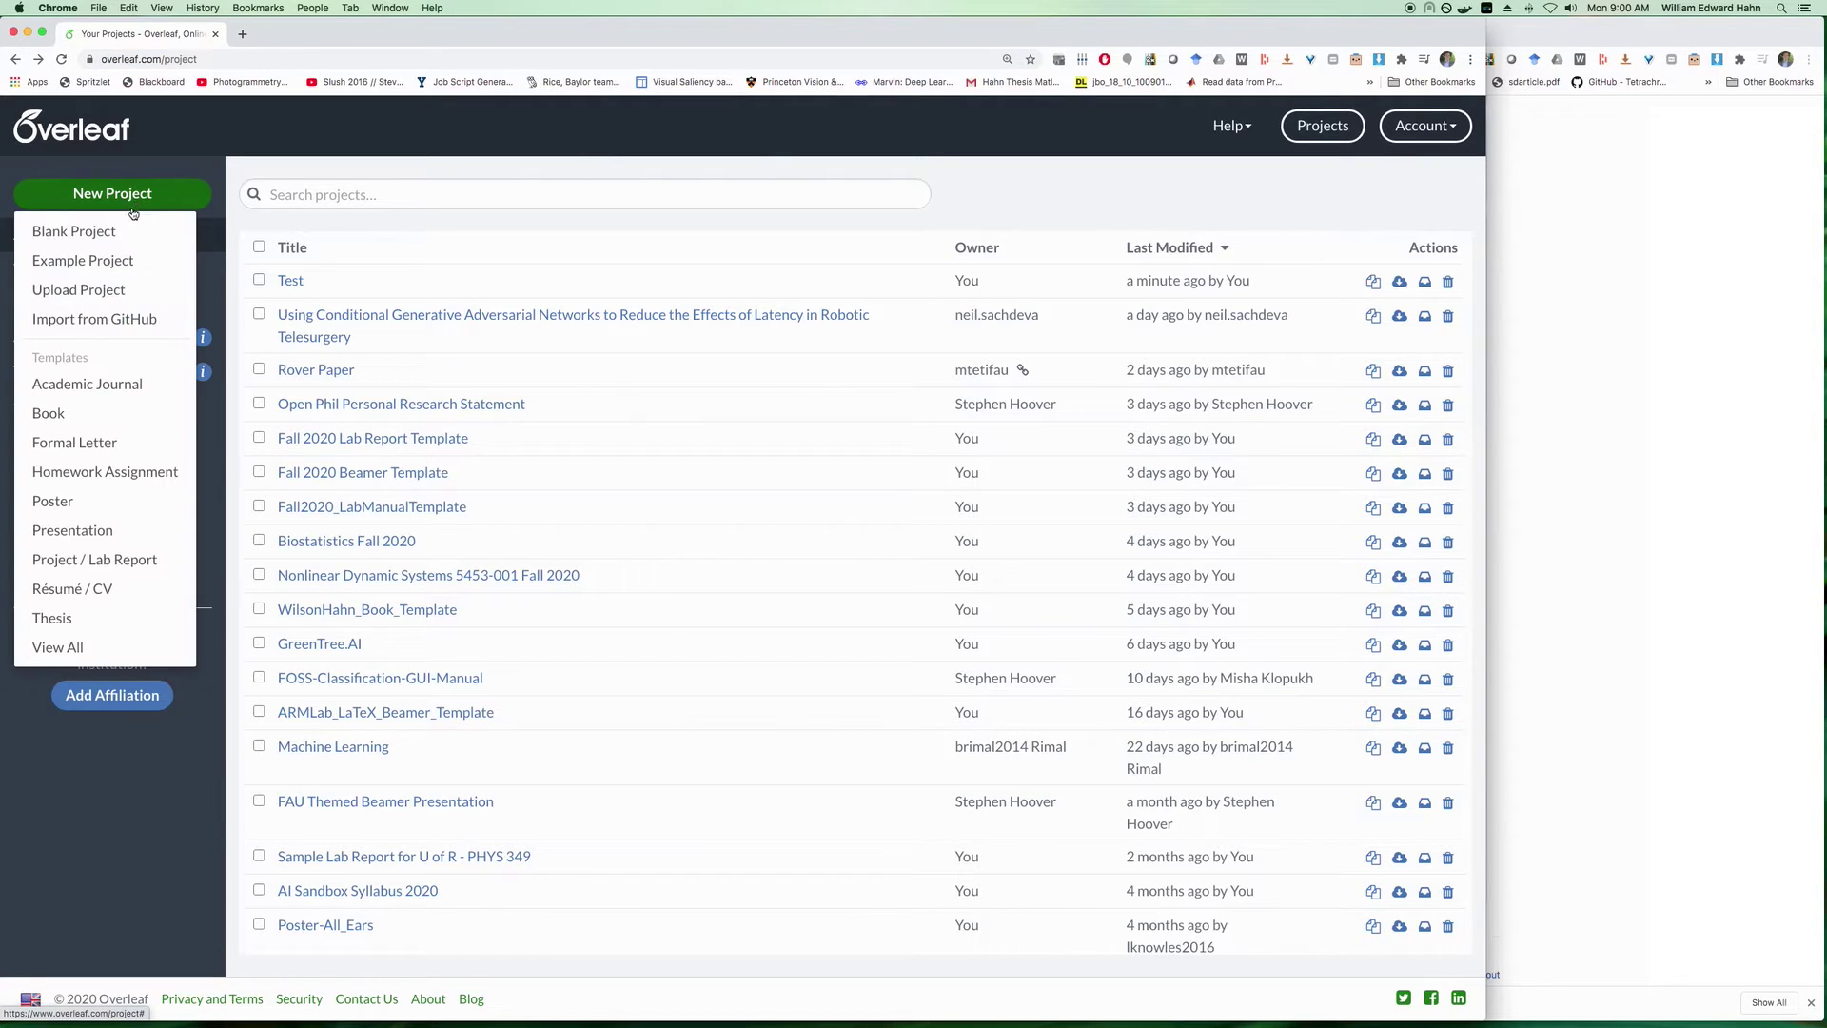
click(75, 233)
text(Demo D)
text(all )
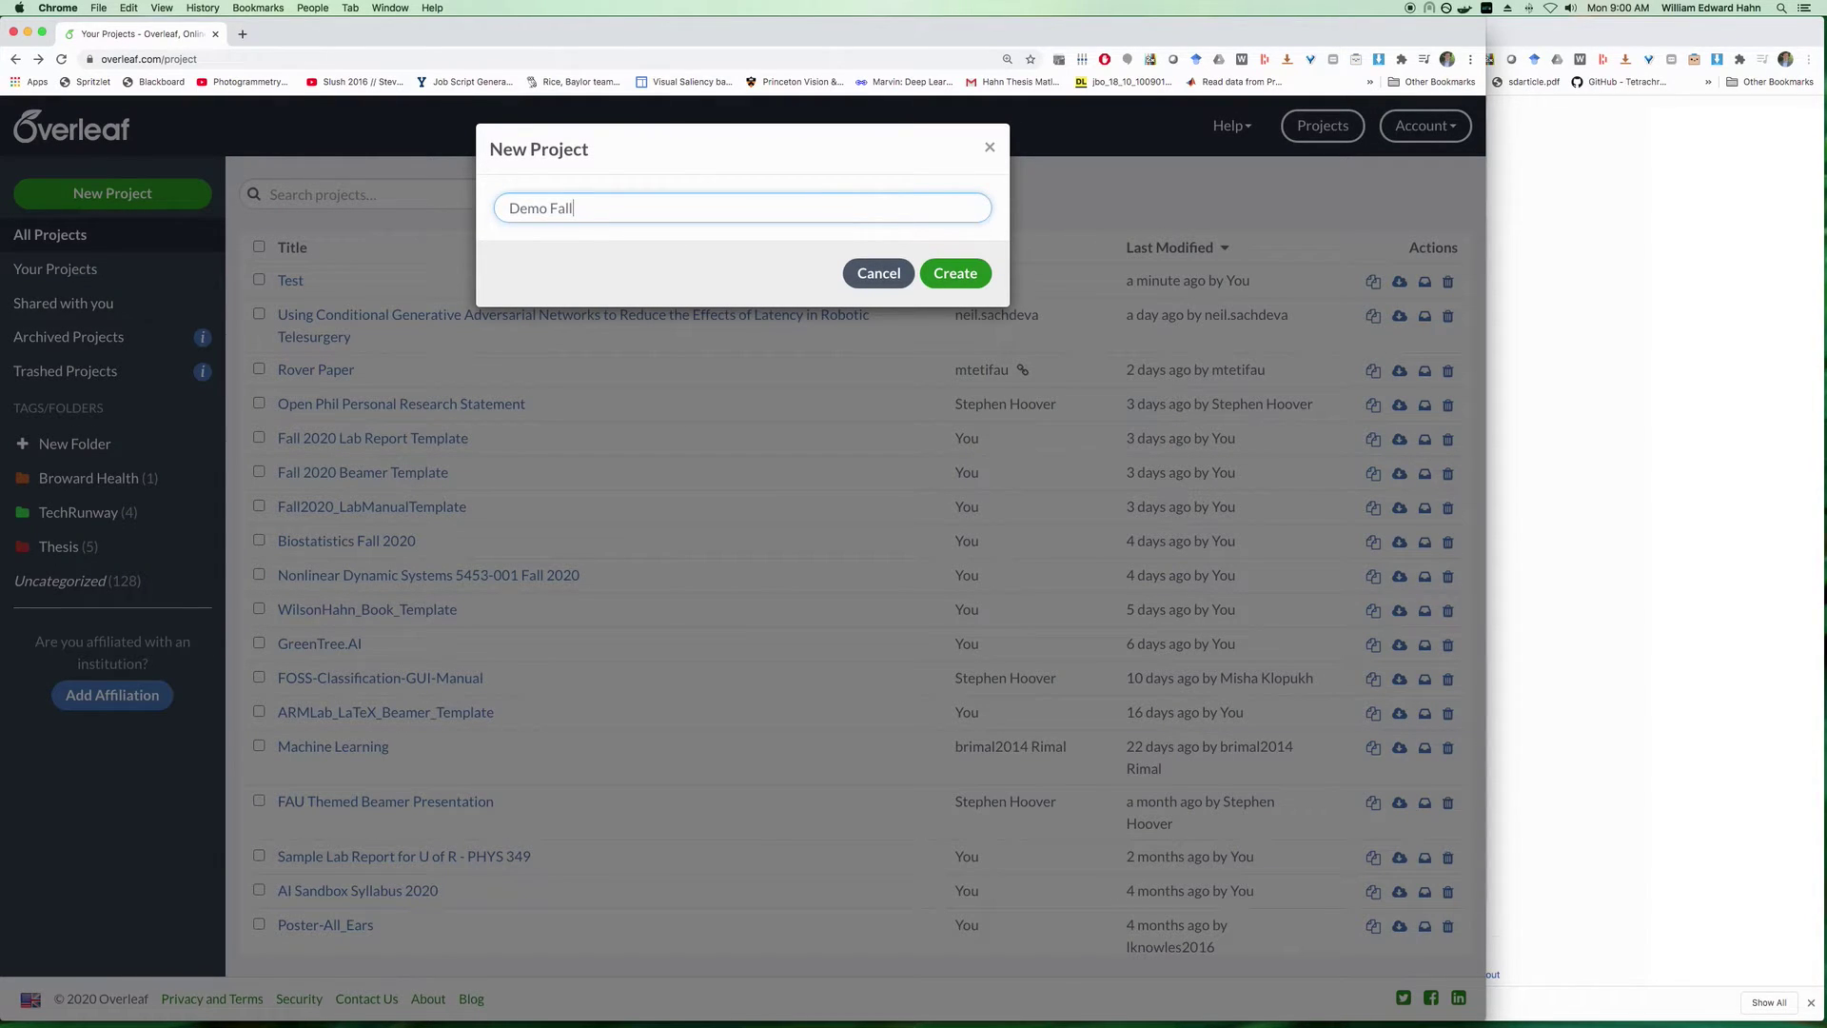
text(2020)
click(954, 273)
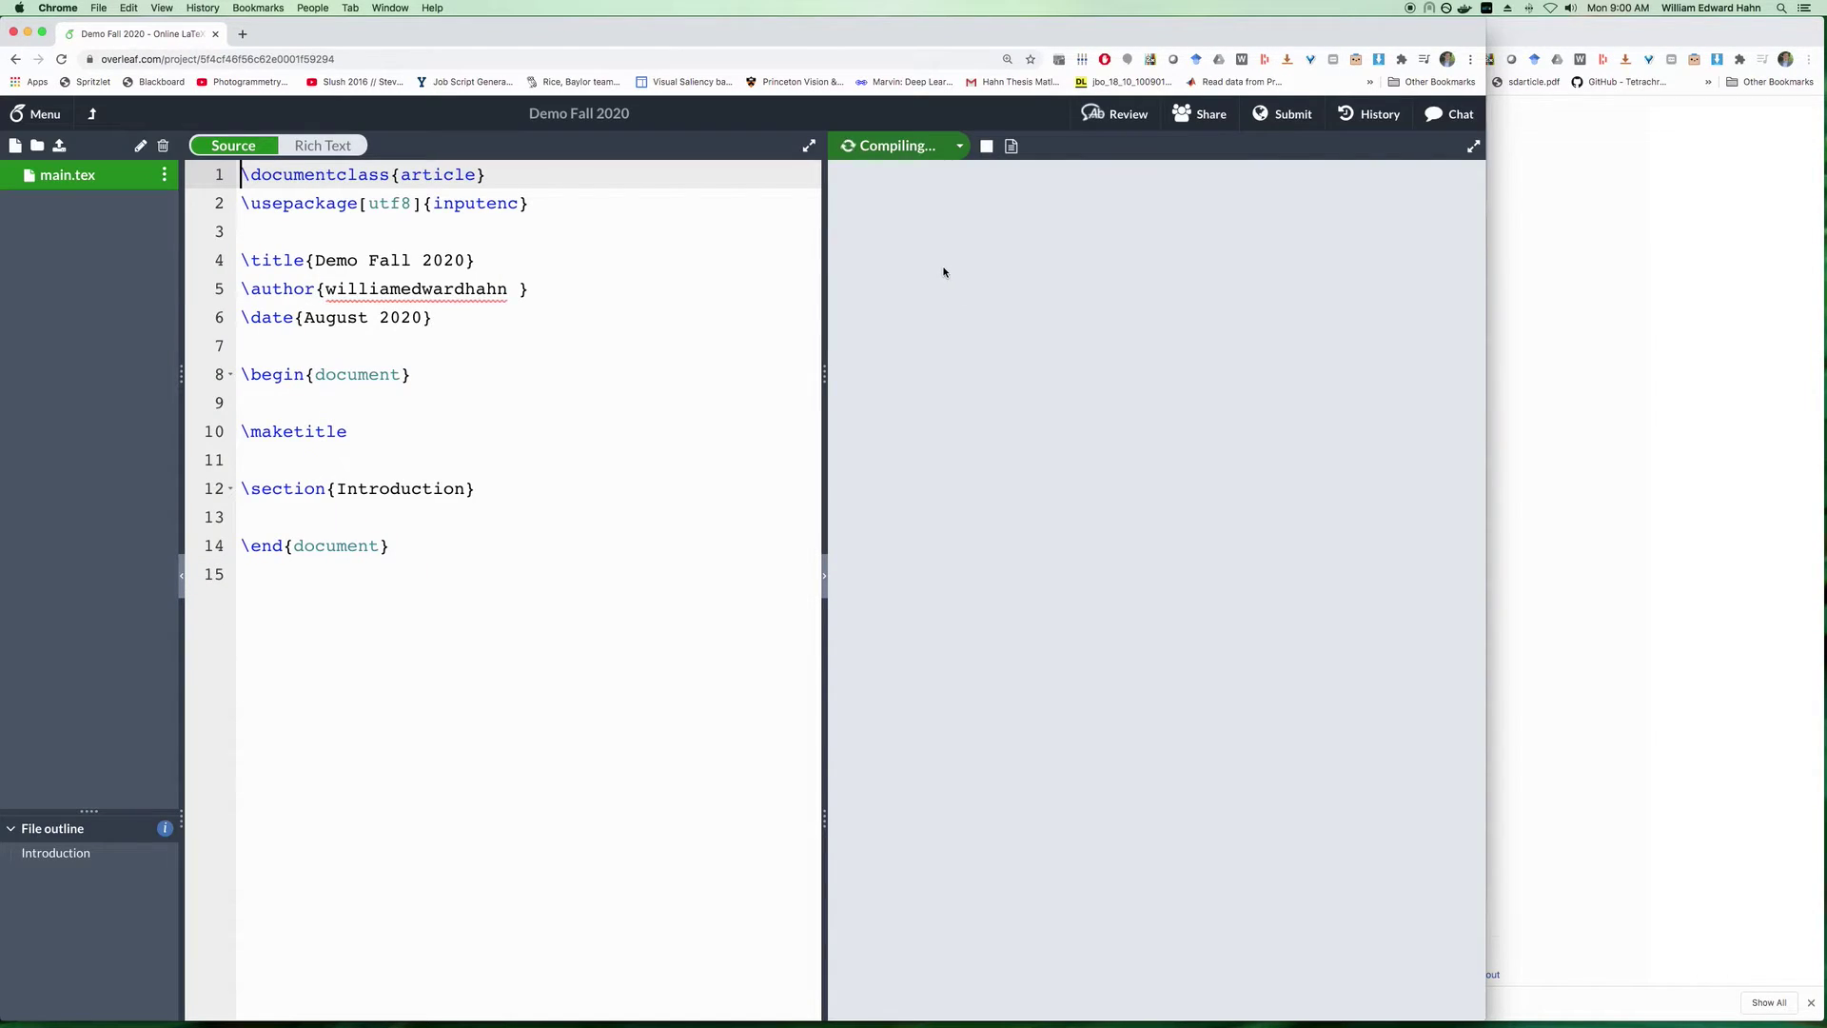
Examine the default LaTeX source in main.tex, including the title, author and \maketitle lines, against the compiled preview.
click(484, 556)
drag(483, 557, 242, 174)
click(561, 402)
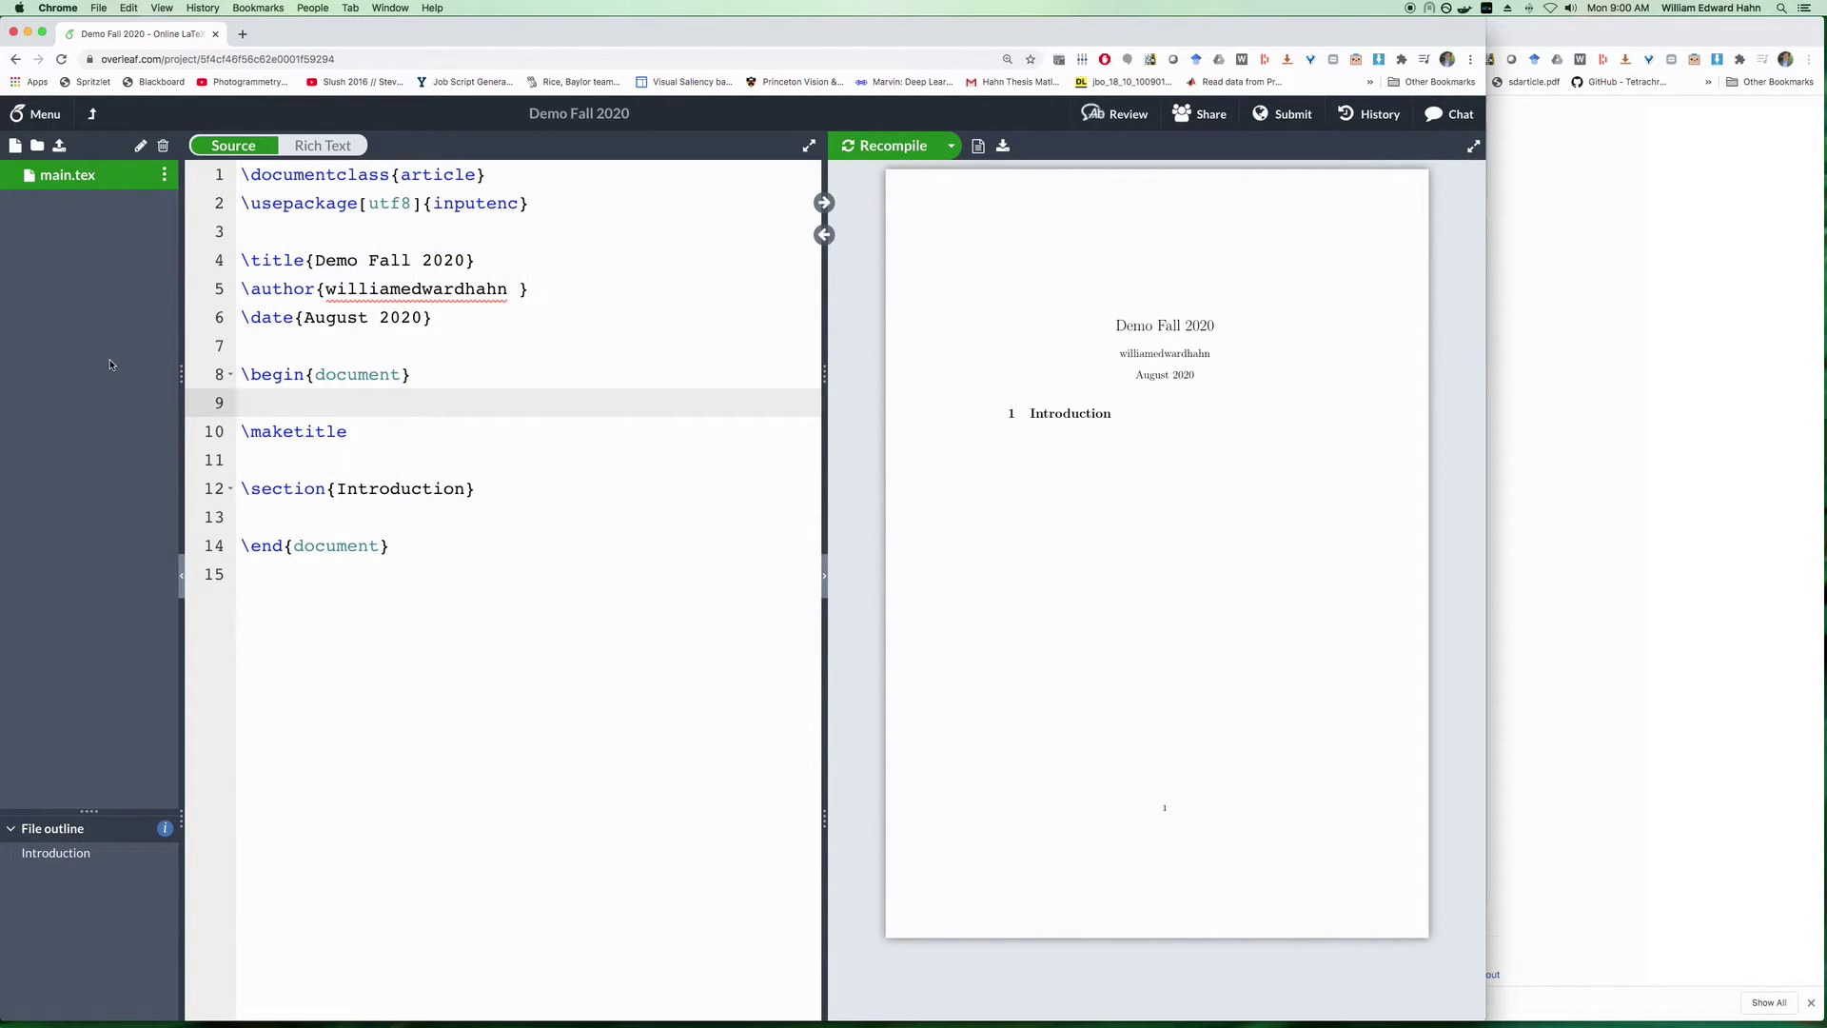
click(380, 289)
drag(440, 547, 241, 173)
click(482, 330)
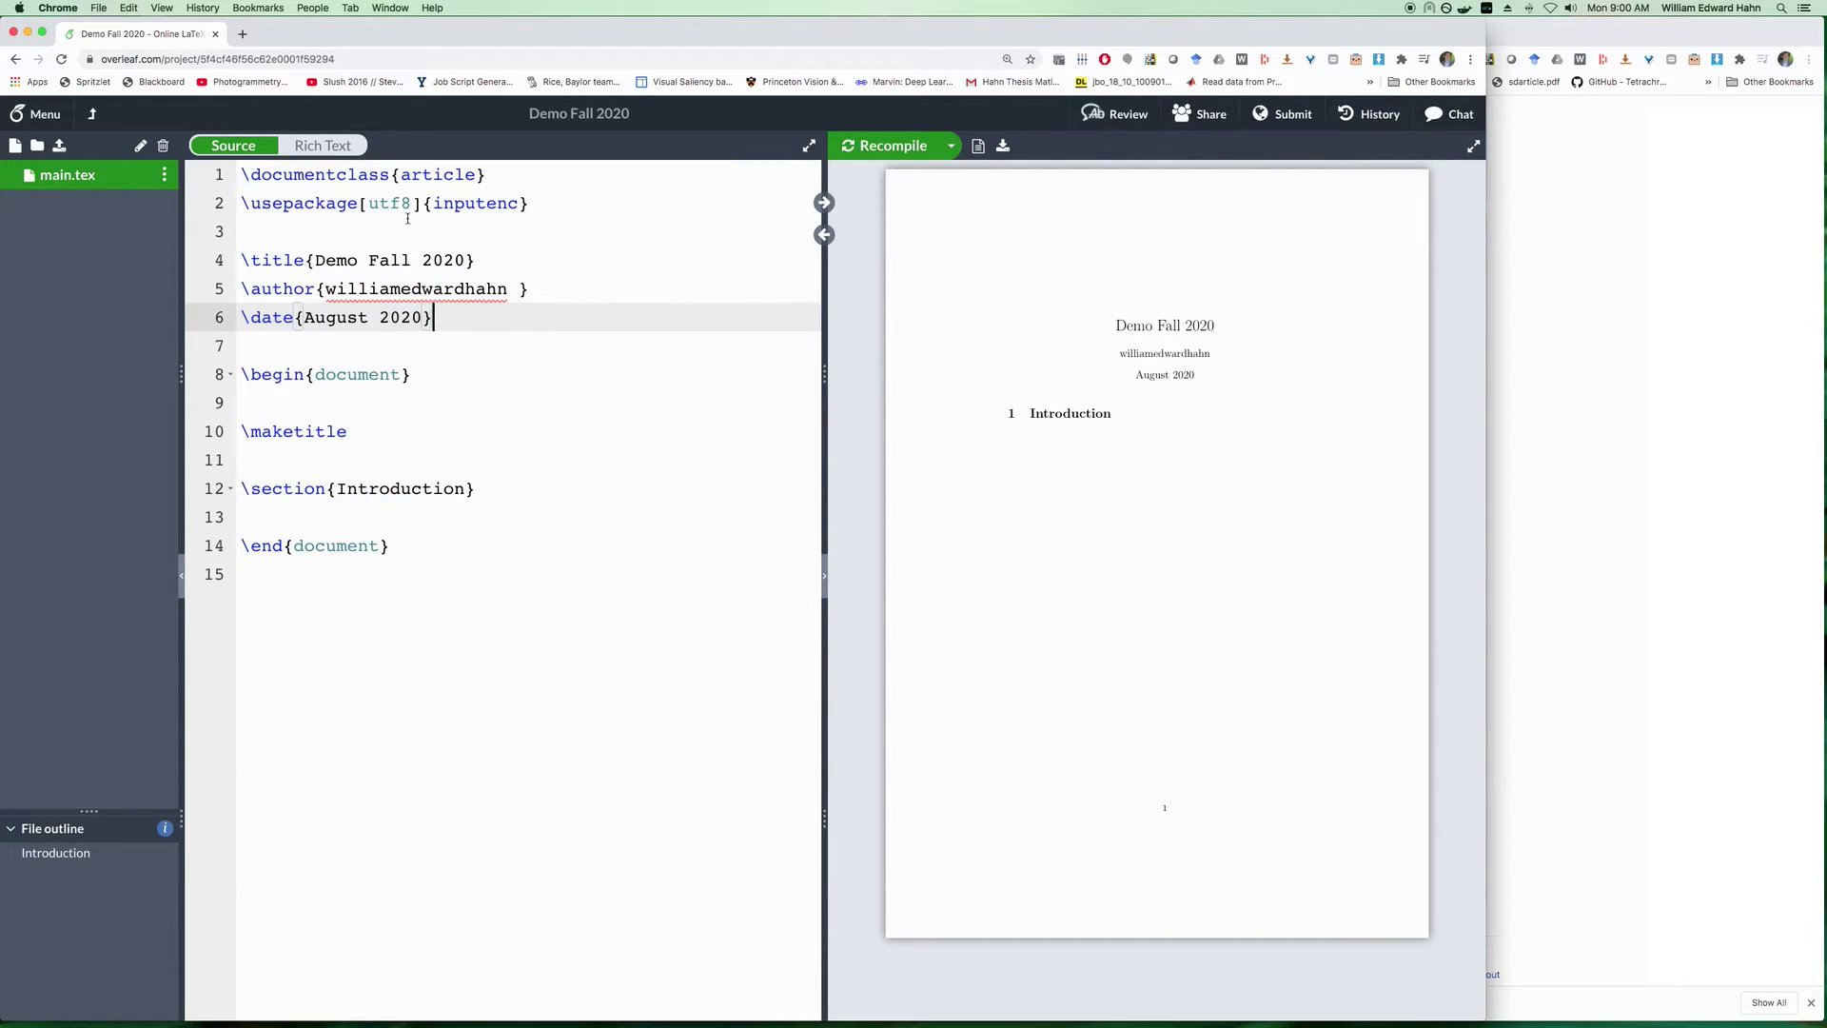
drag(423, 554, 242, 180)
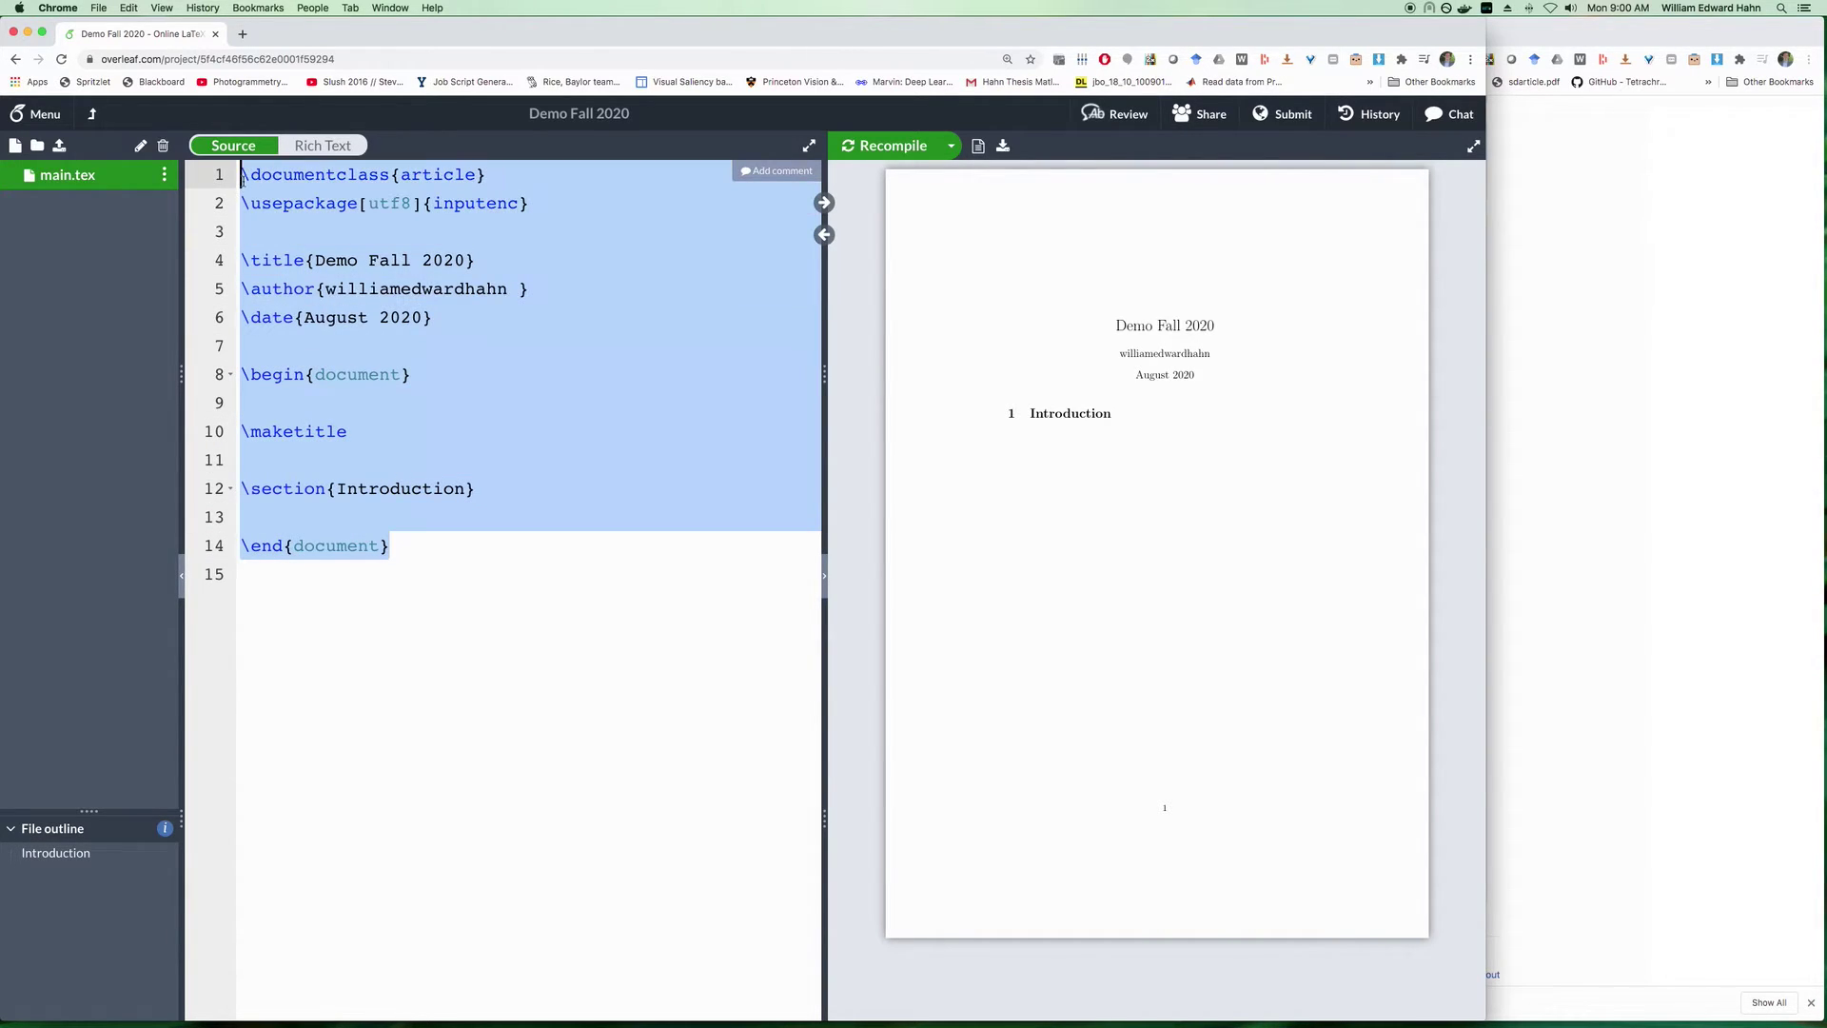
click(584, 443)
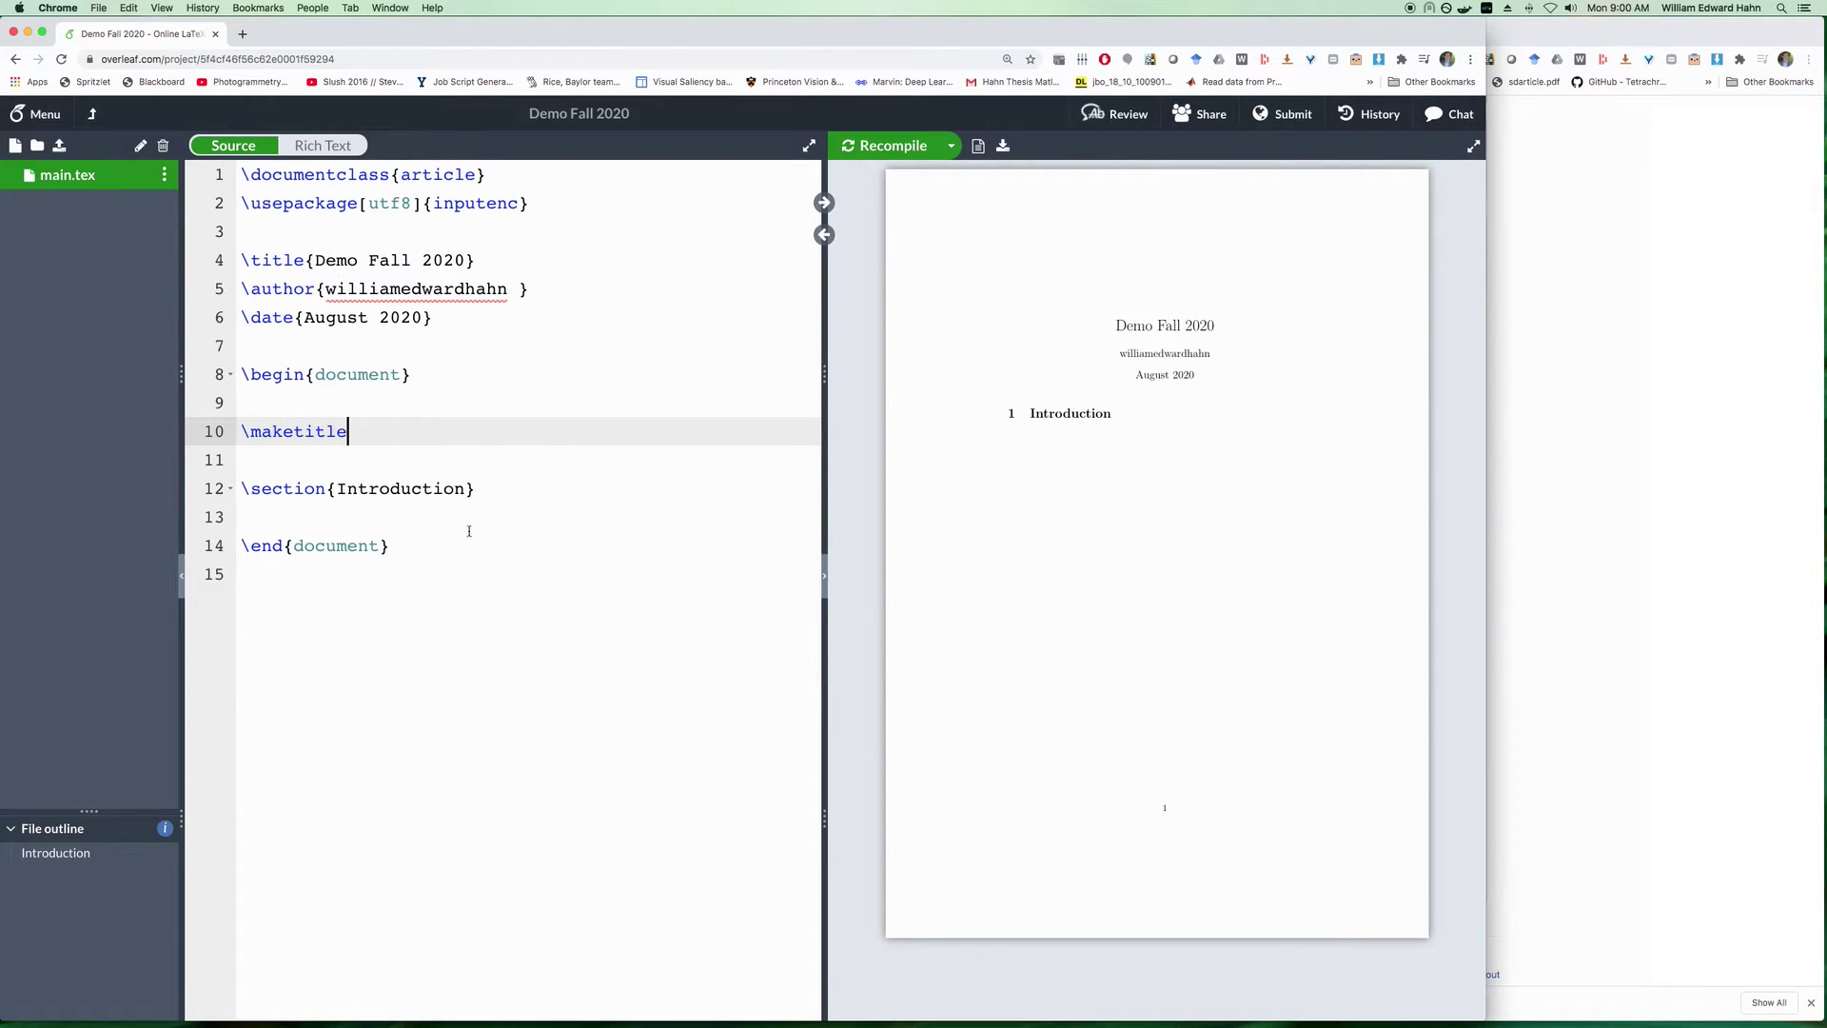
drag(470, 266, 316, 261)
click(365, 289)
click(490, 261)
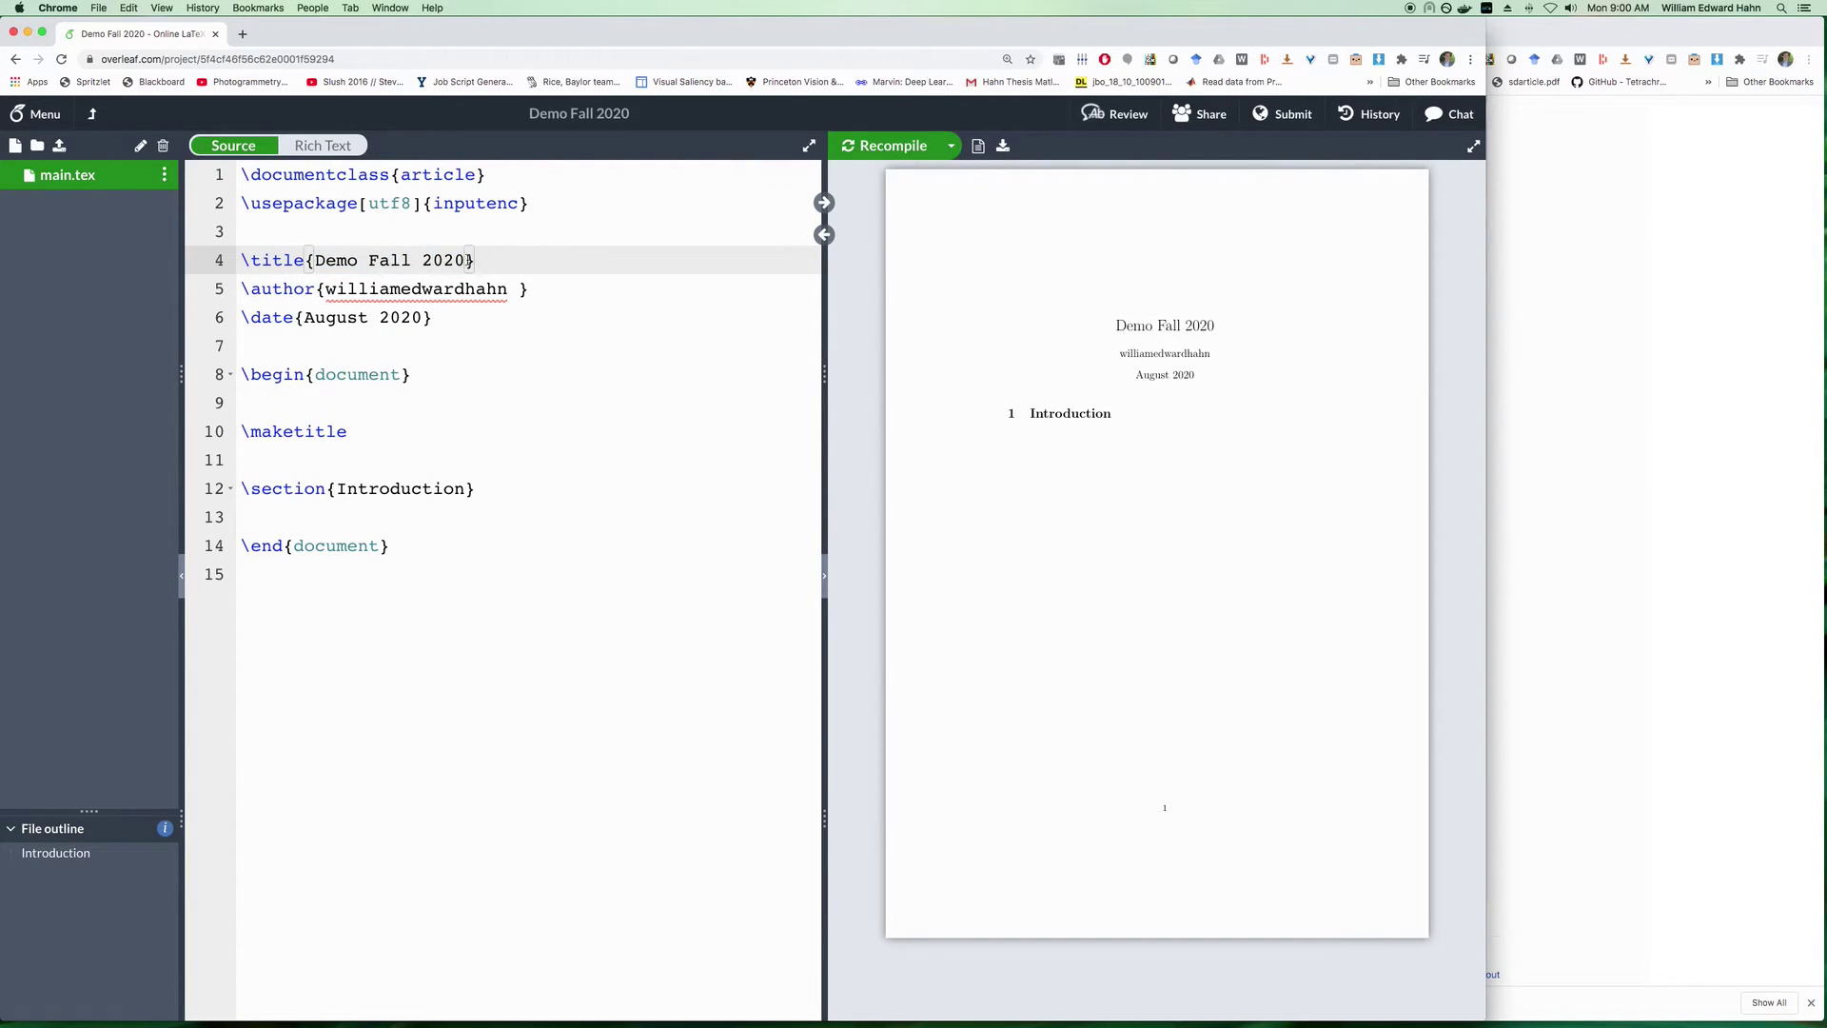
key(alt+shift+Left)
key(alt+shift+Left)
key(alt+shift+Left)
key(alt+shift+Left)
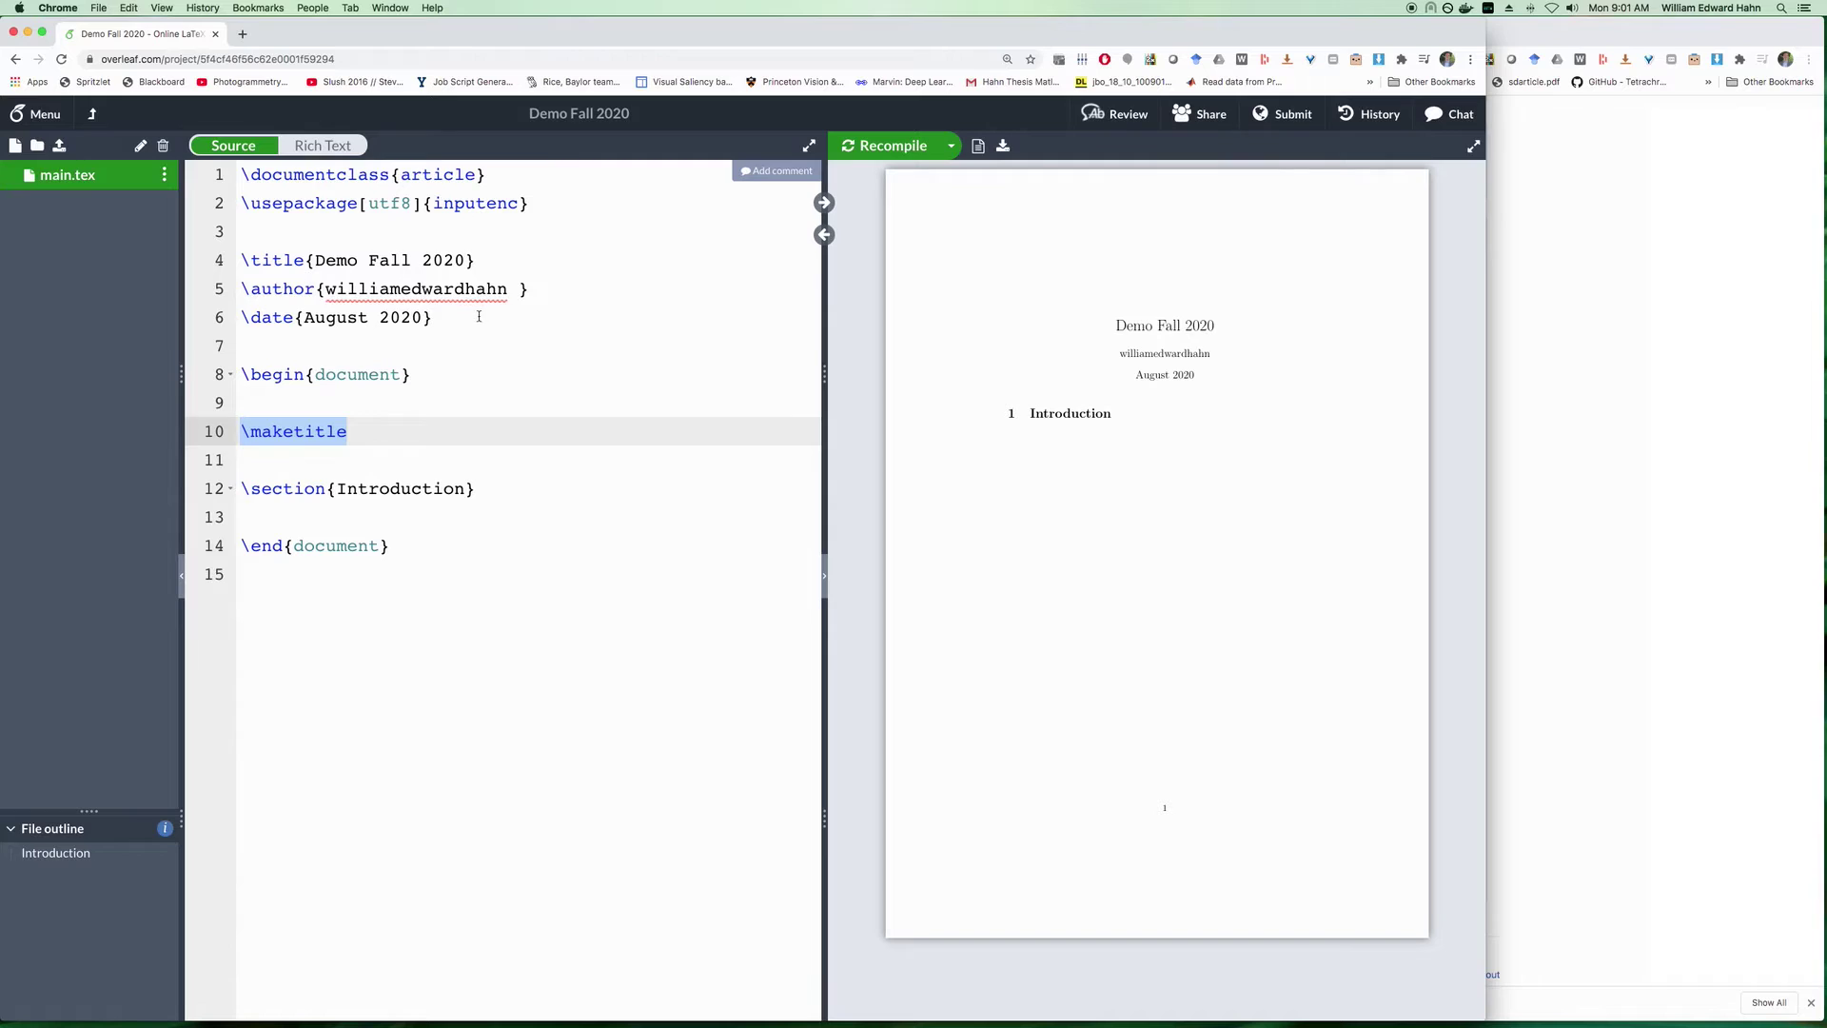
Add the text "Hello world!" below the Introduction section heading in main.tex and recompile the document.
click(482, 490)
key(Return)
key(Return)
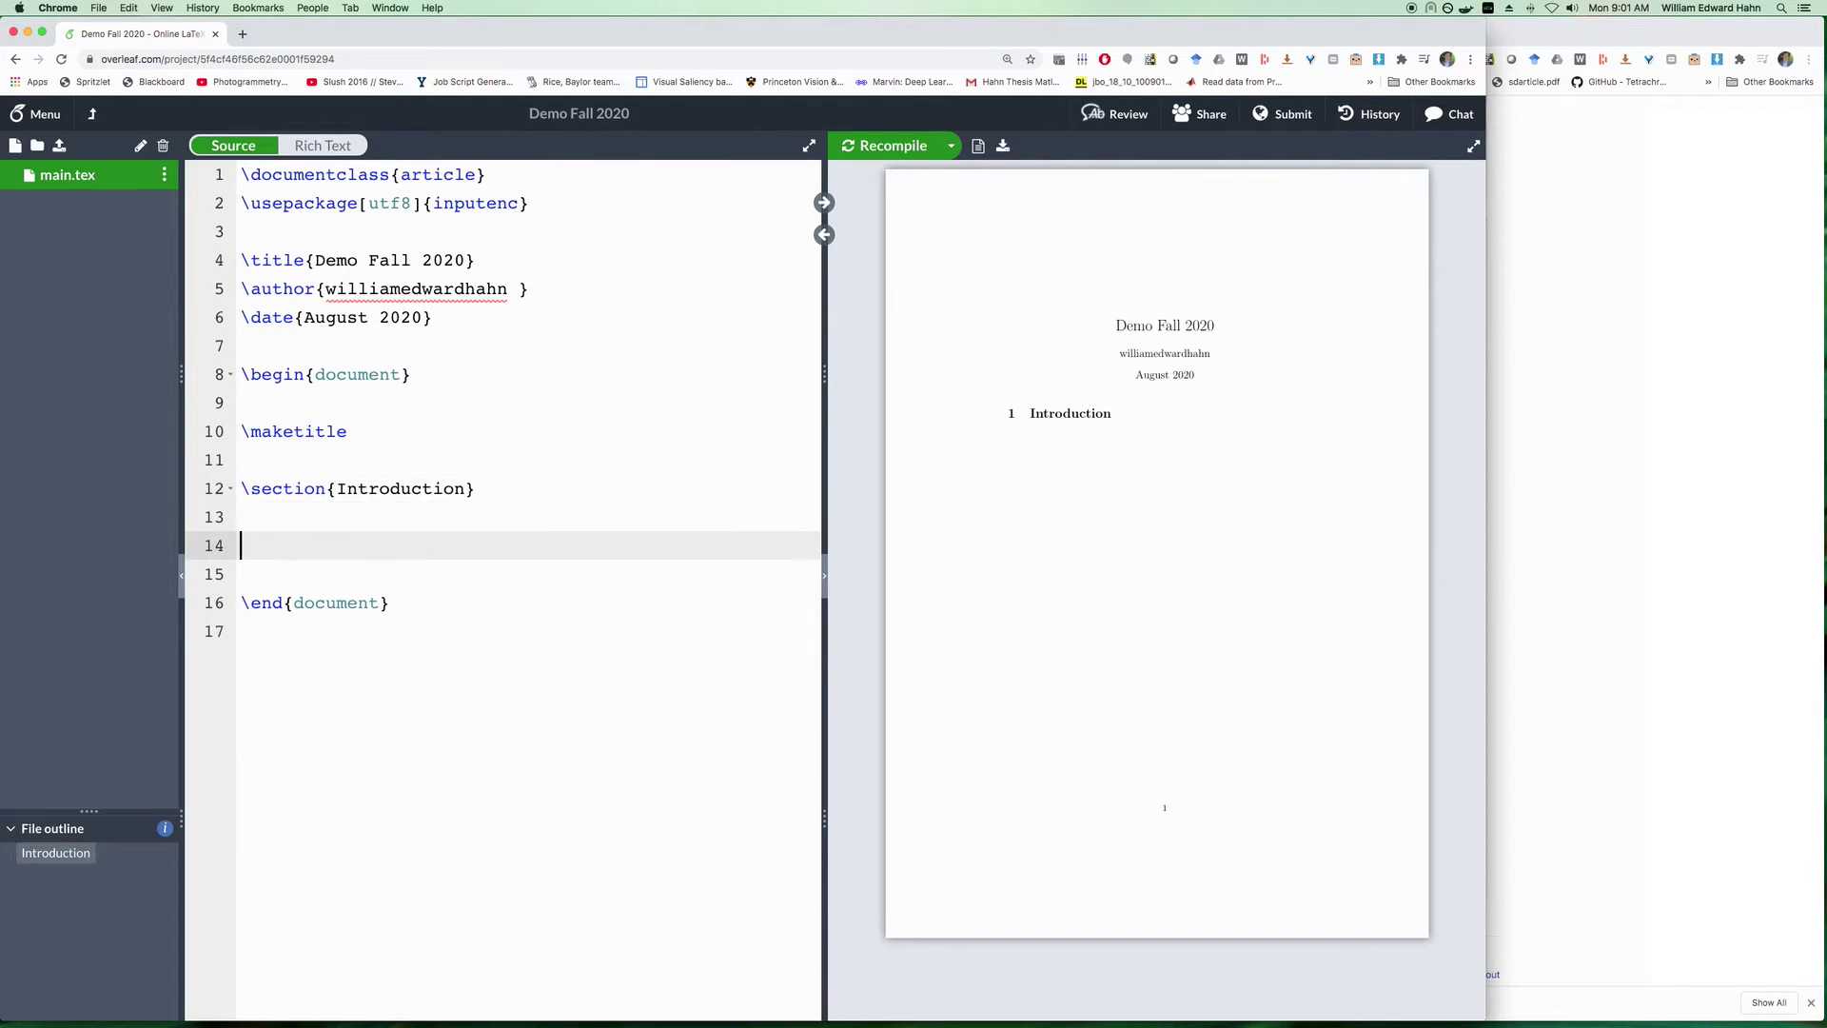
text(Hello world!)
click(892, 148)
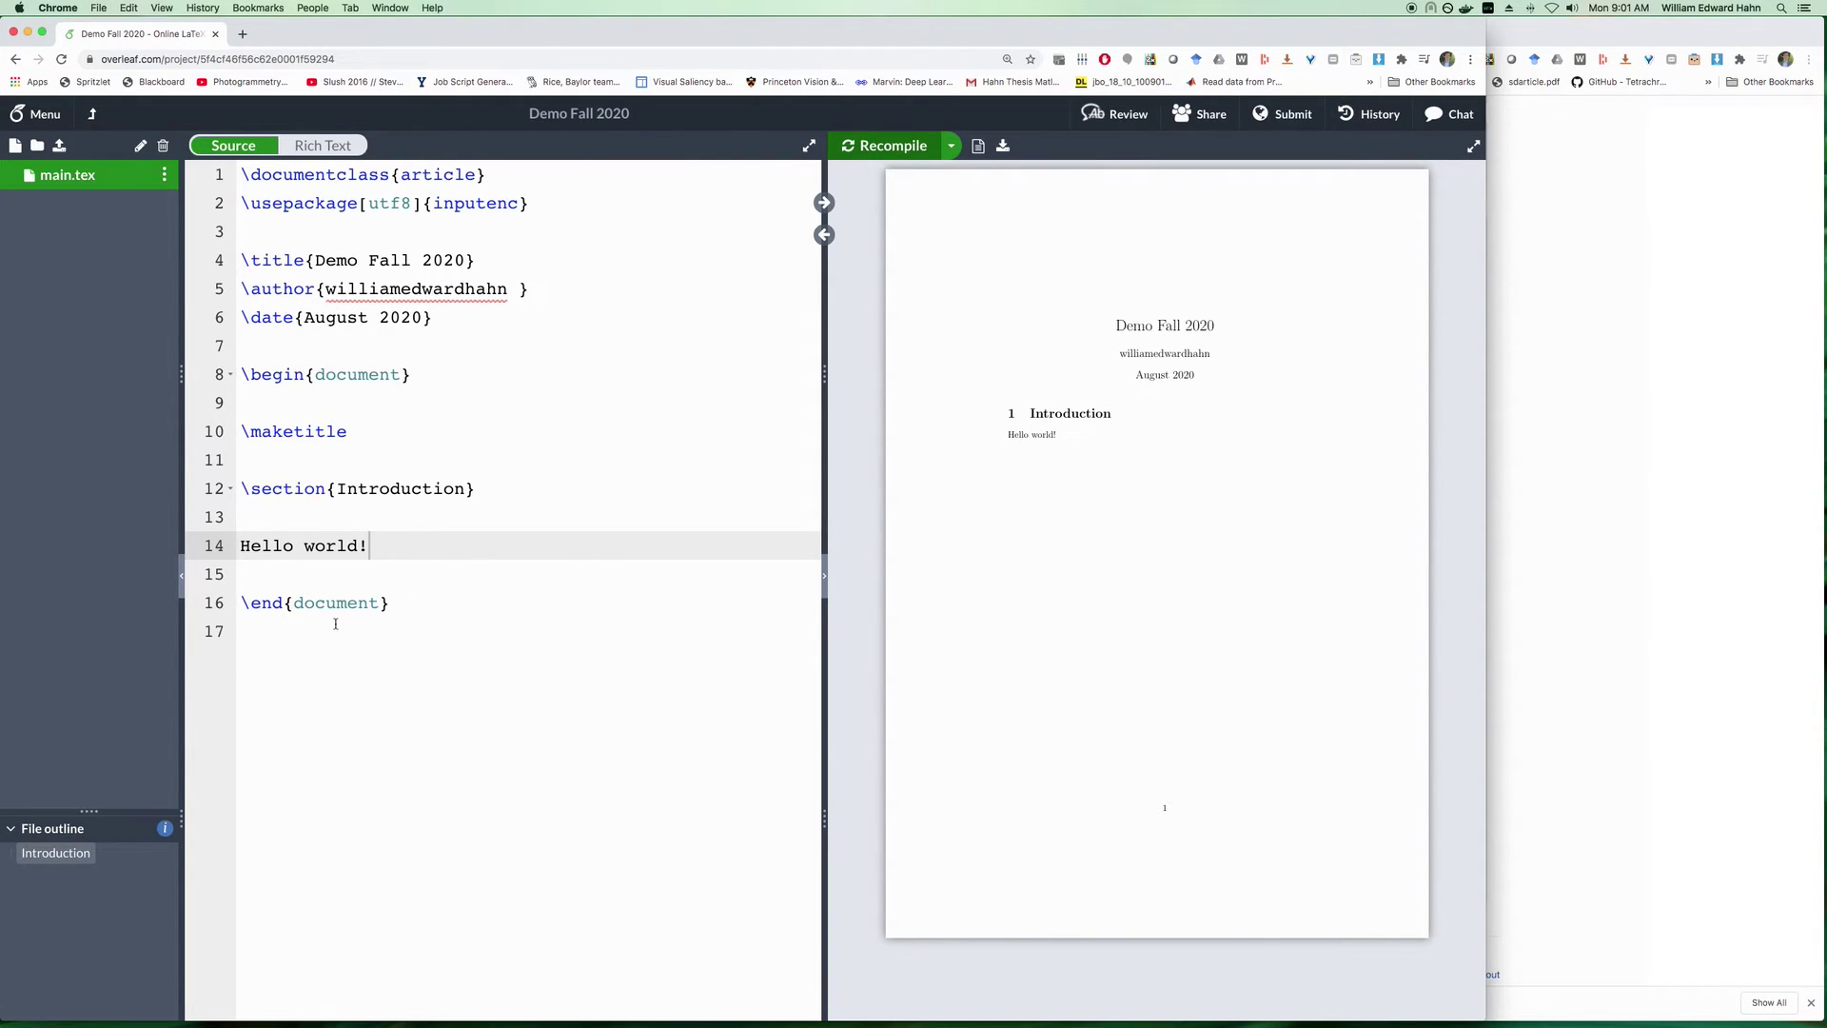
Check the project's GitHub sync options, and close them without creating a repository.
click(26, 115)
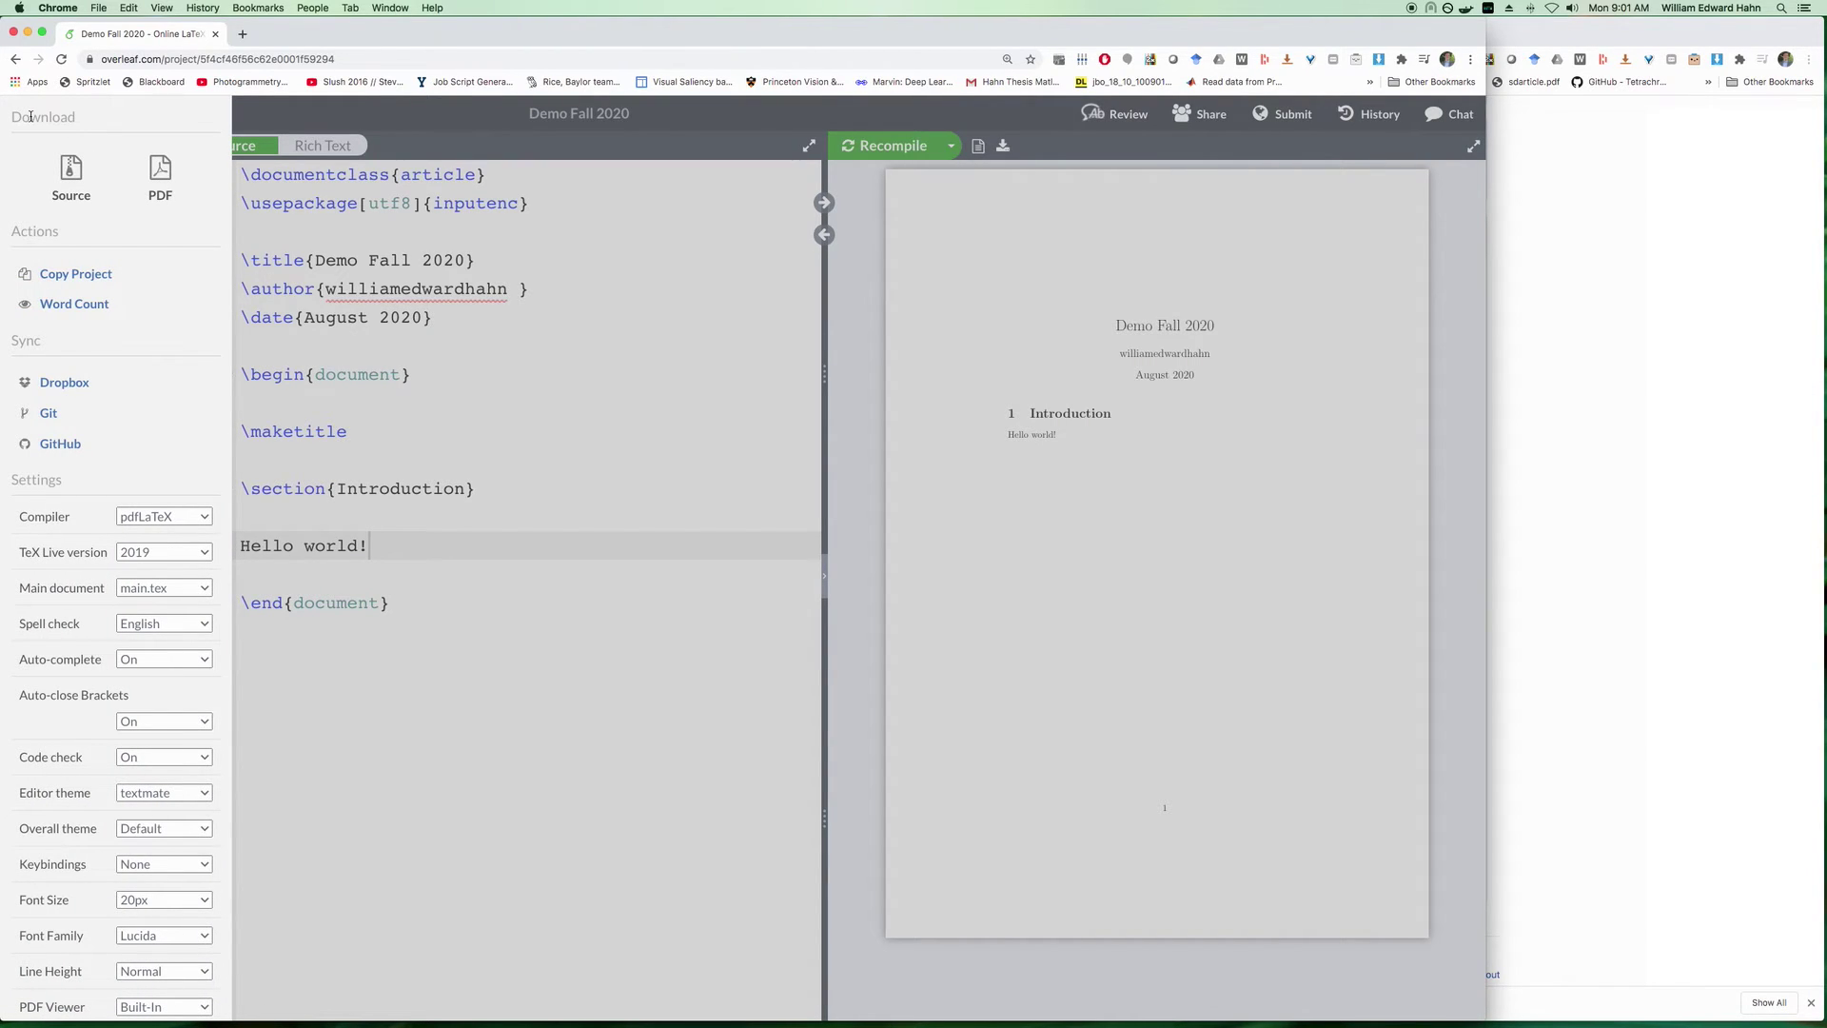
click(59, 448)
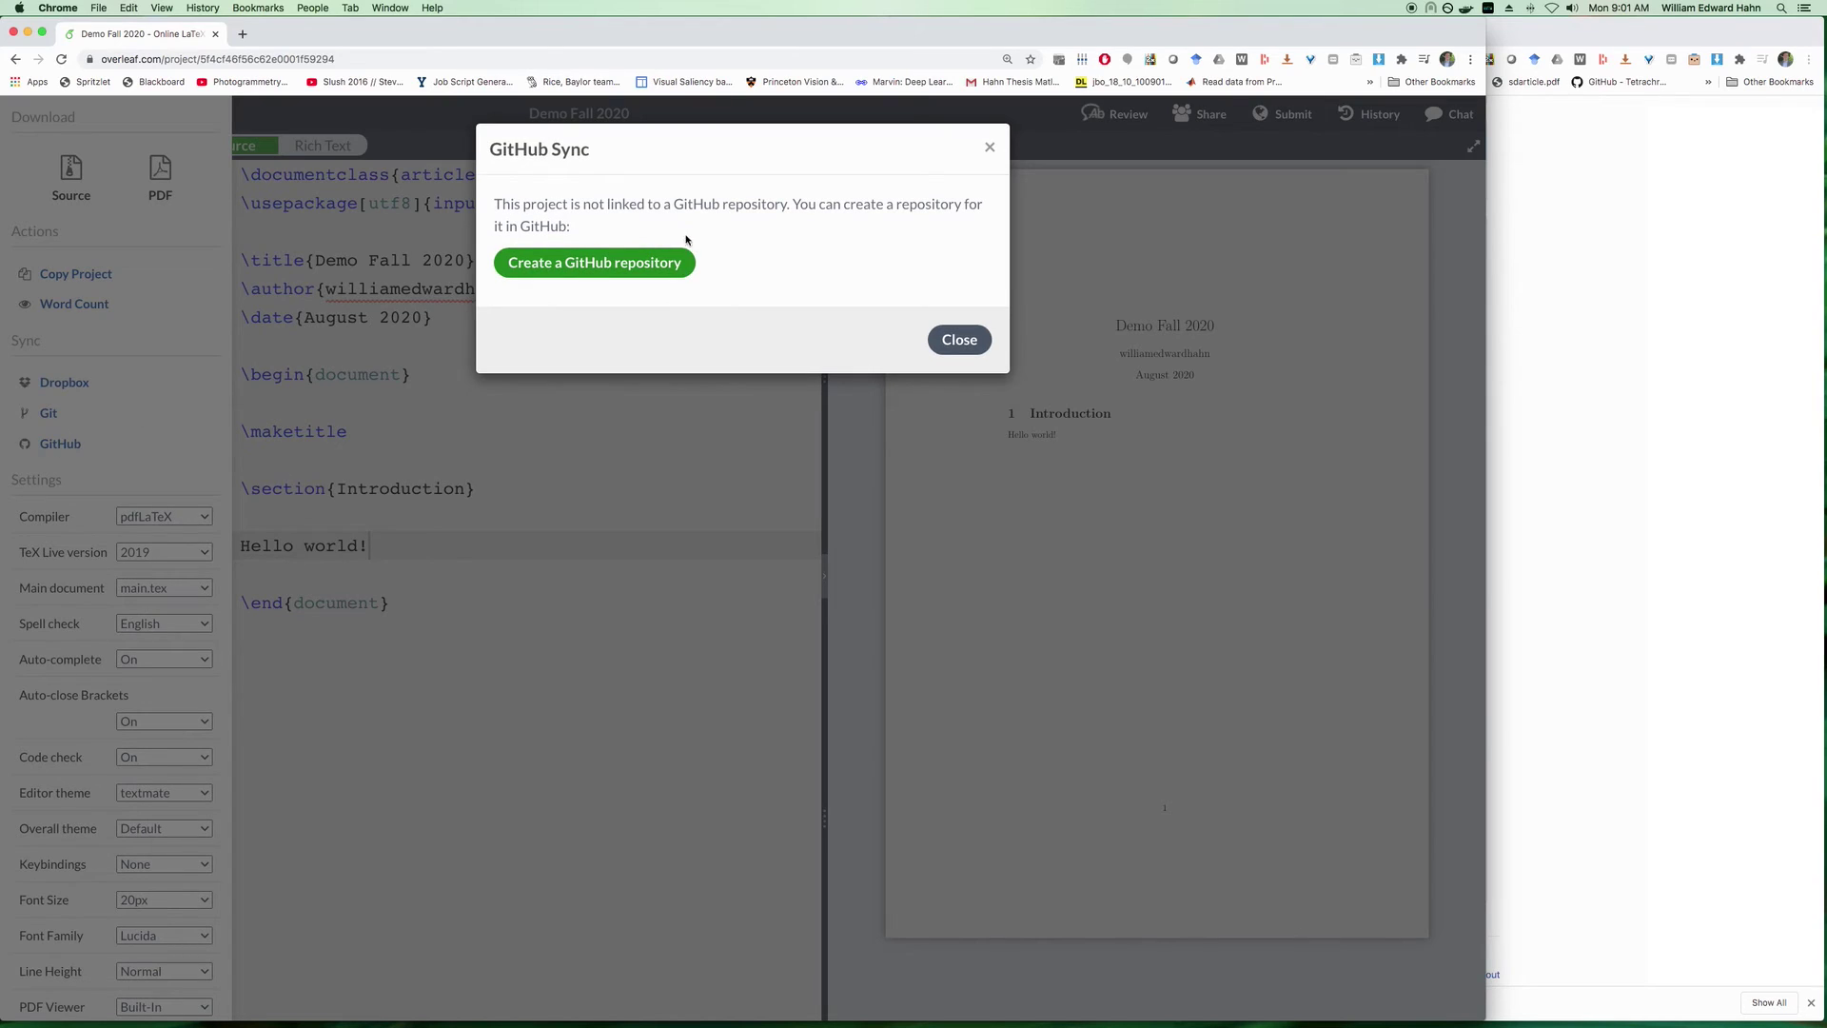
click(976, 345)
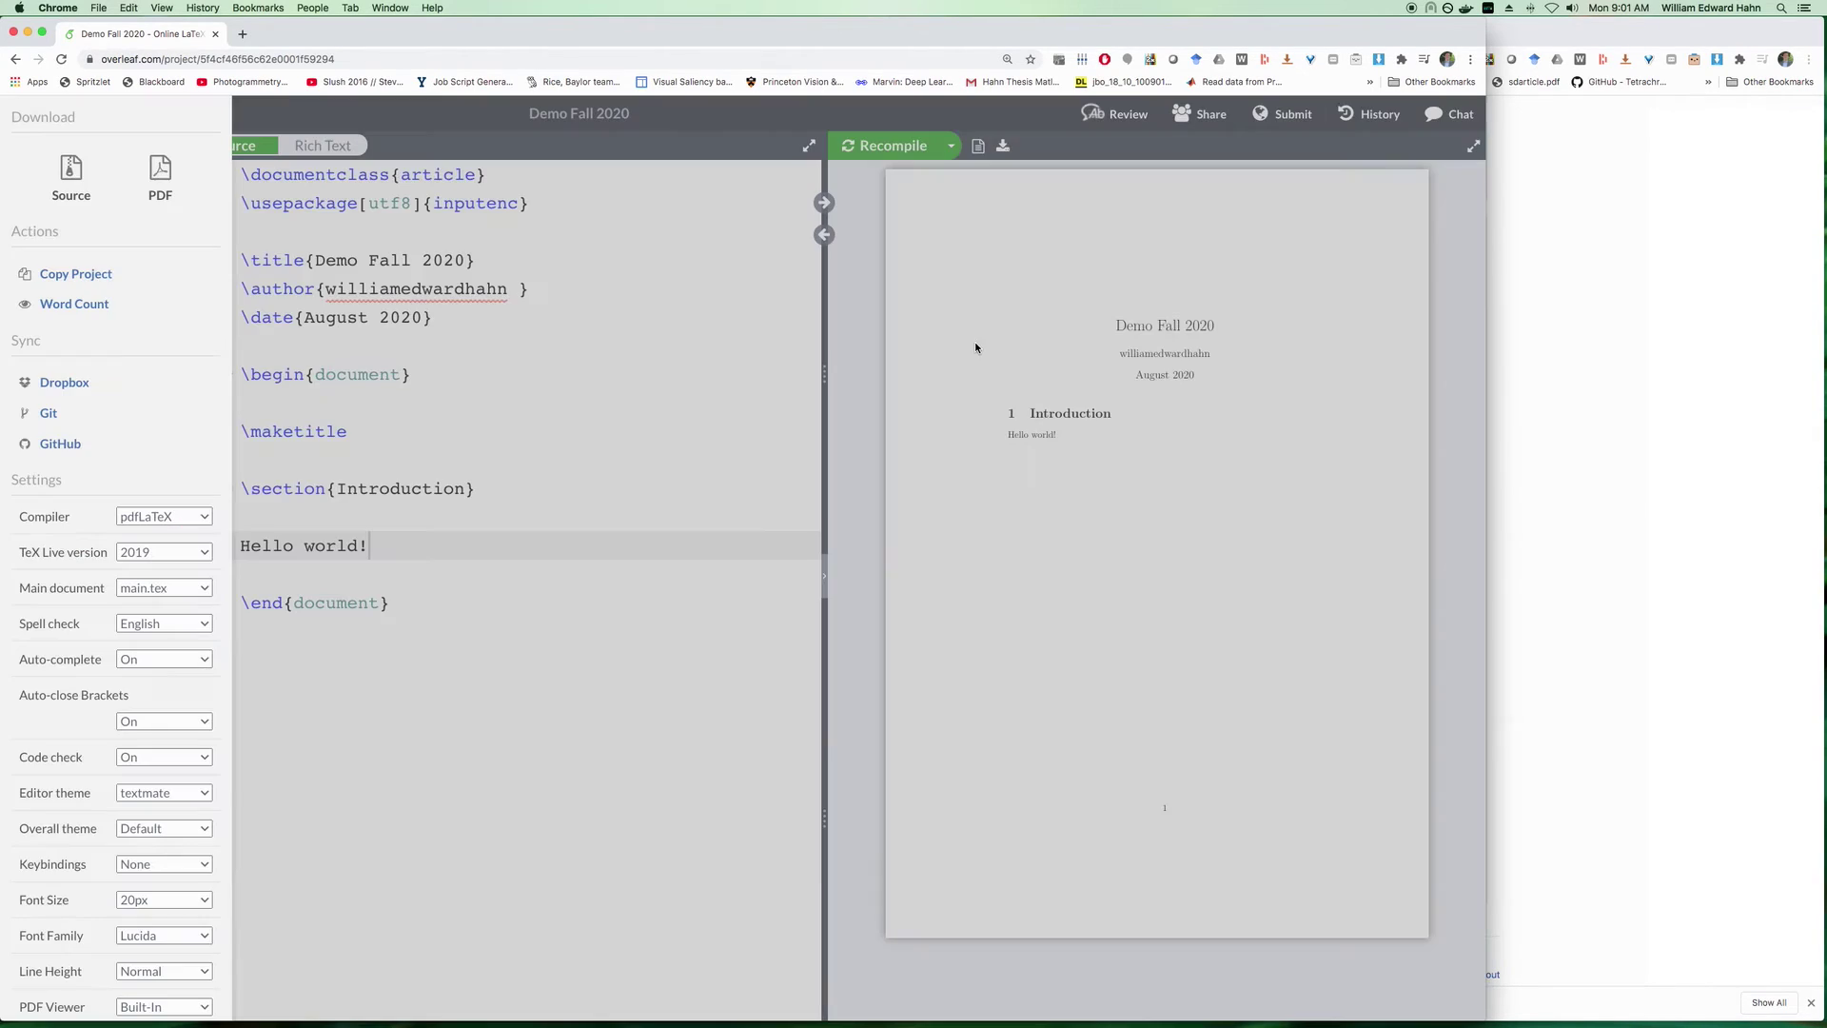
Download the compiled document as Demo_Fall_2020.pdf, open it, and highlight its Downloads path in the address.
click(160, 176)
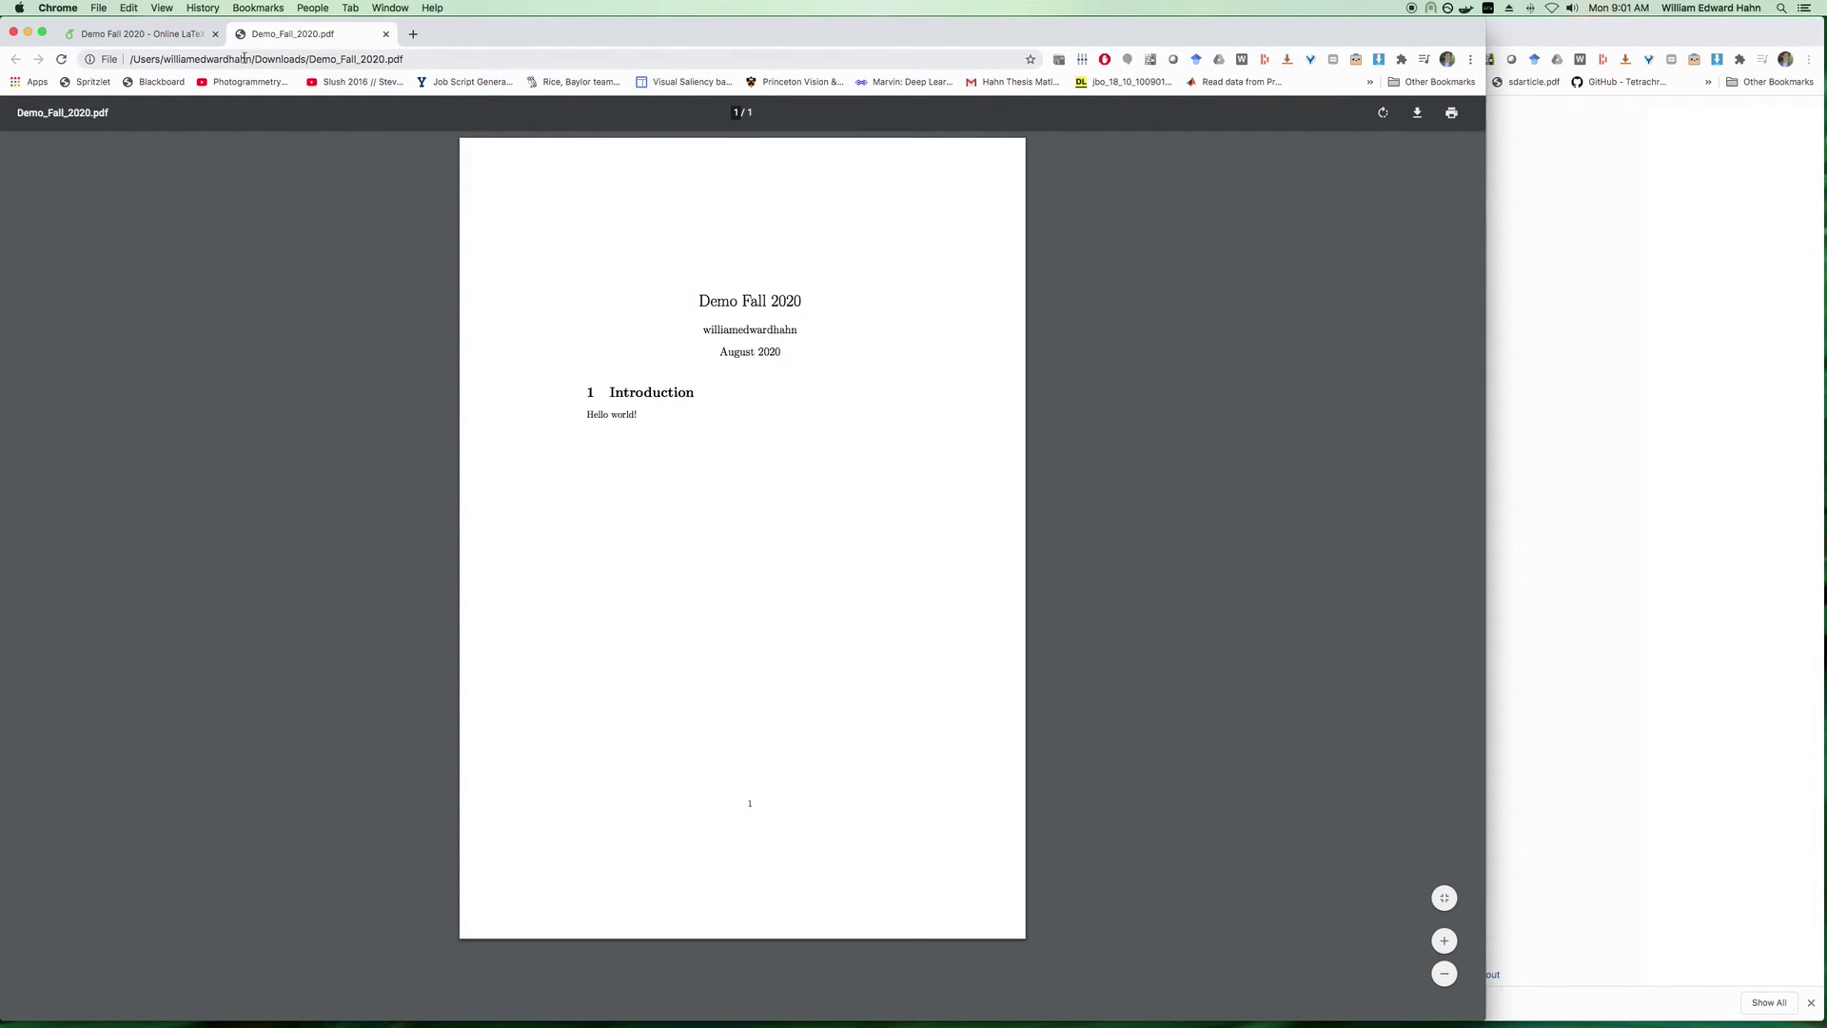
drag(252, 59, 426, 59)
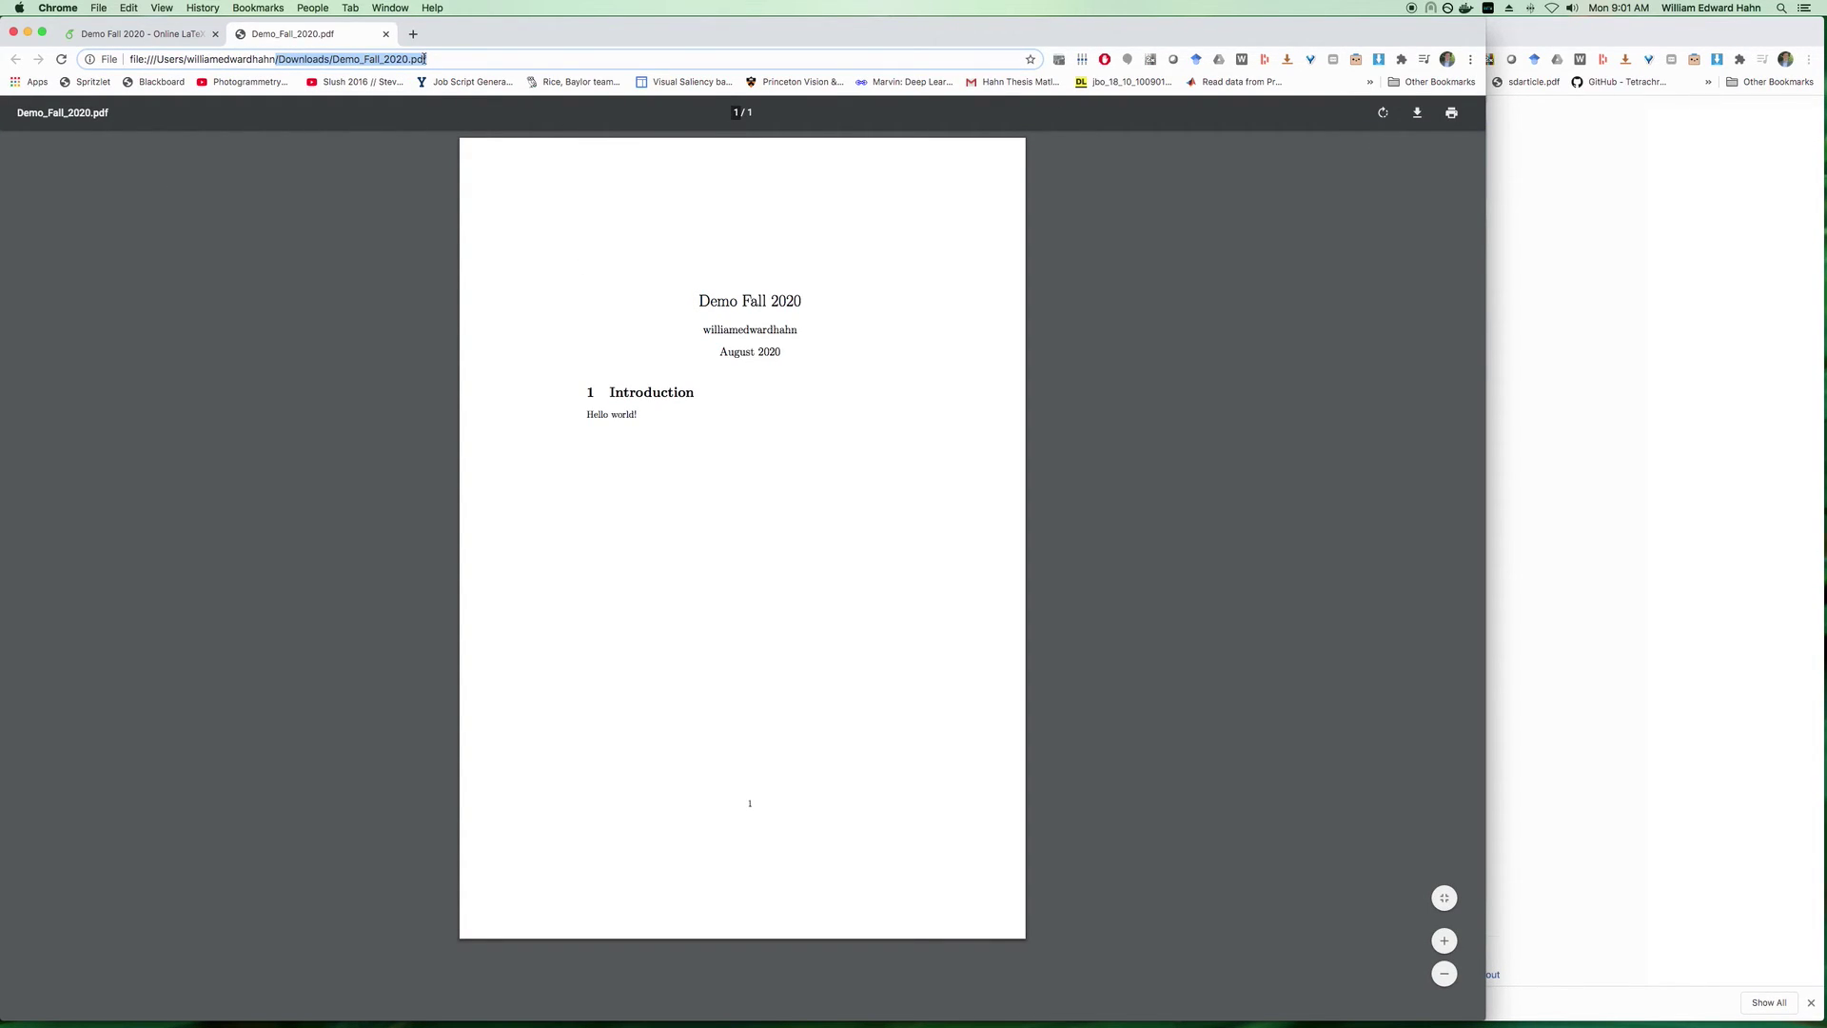
Narrow and shift the GitHub notebook window, then bring forward and widen the window with the Fall2020 upload page.
click(1622, 246)
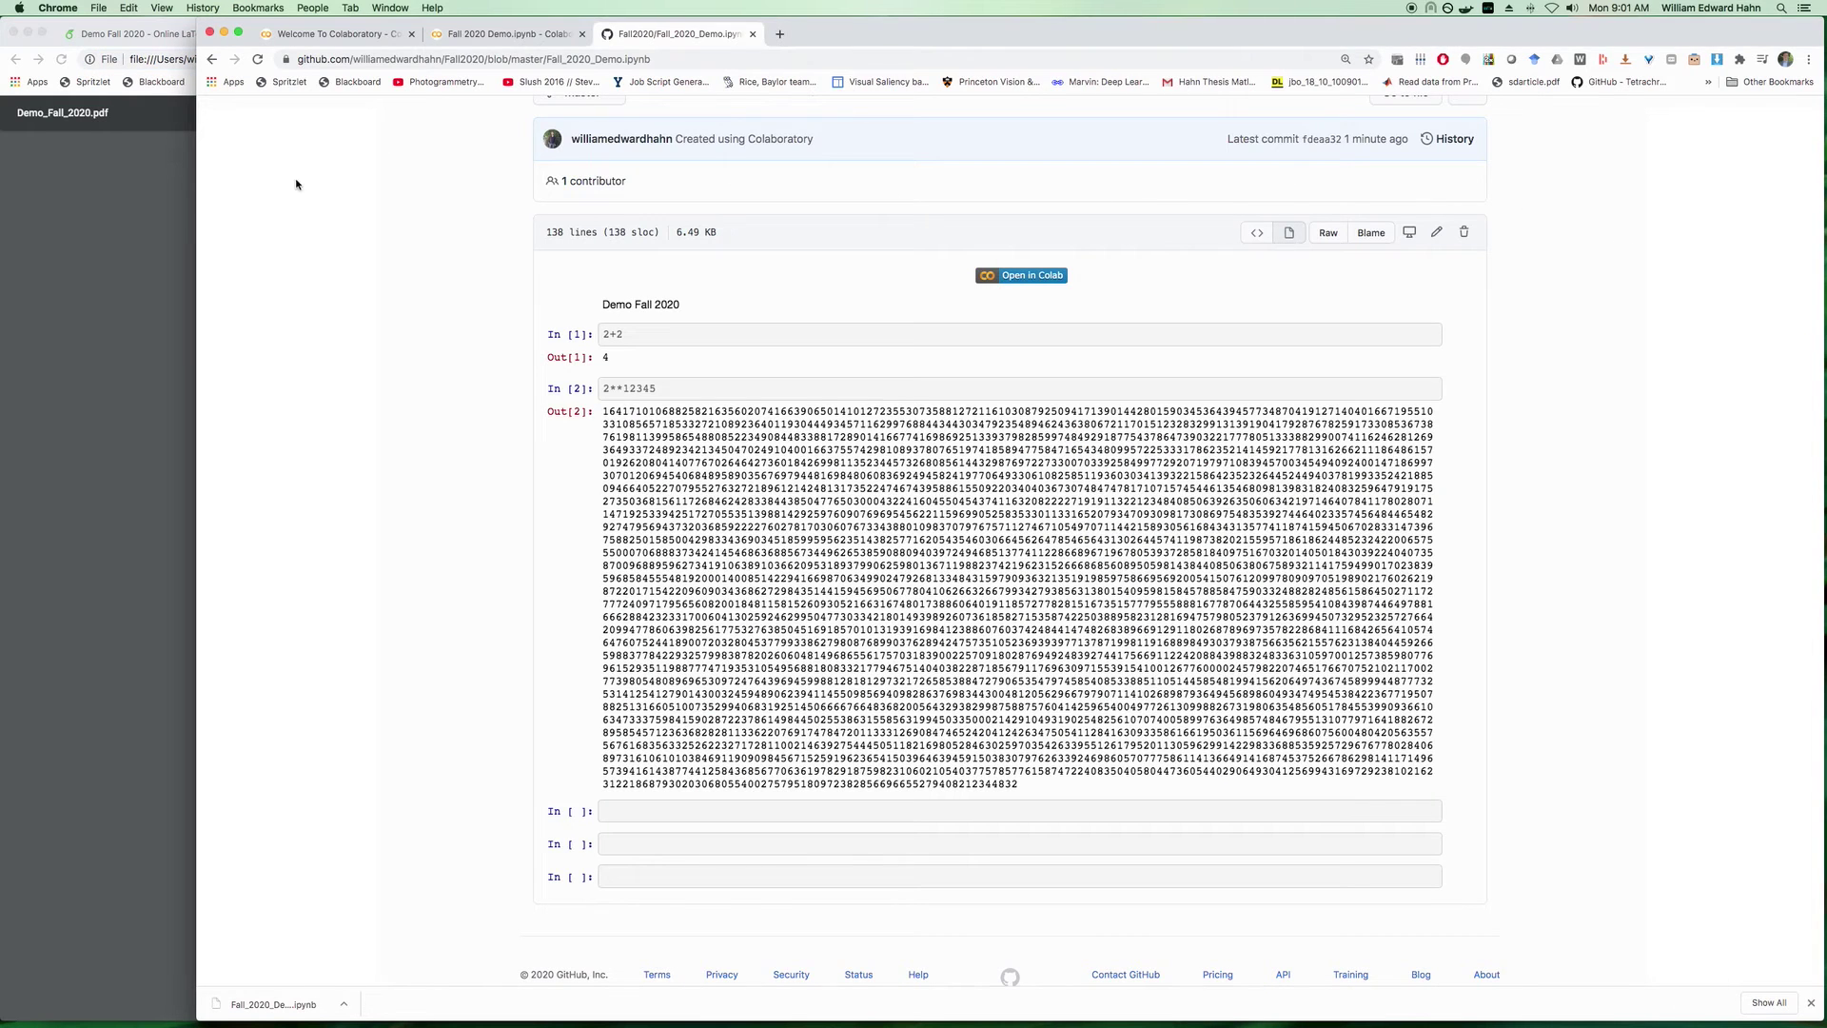
drag(195, 216, 961, 218)
click(844, 220)
drag(1477, 203, 703, 230)
click(858, 251)
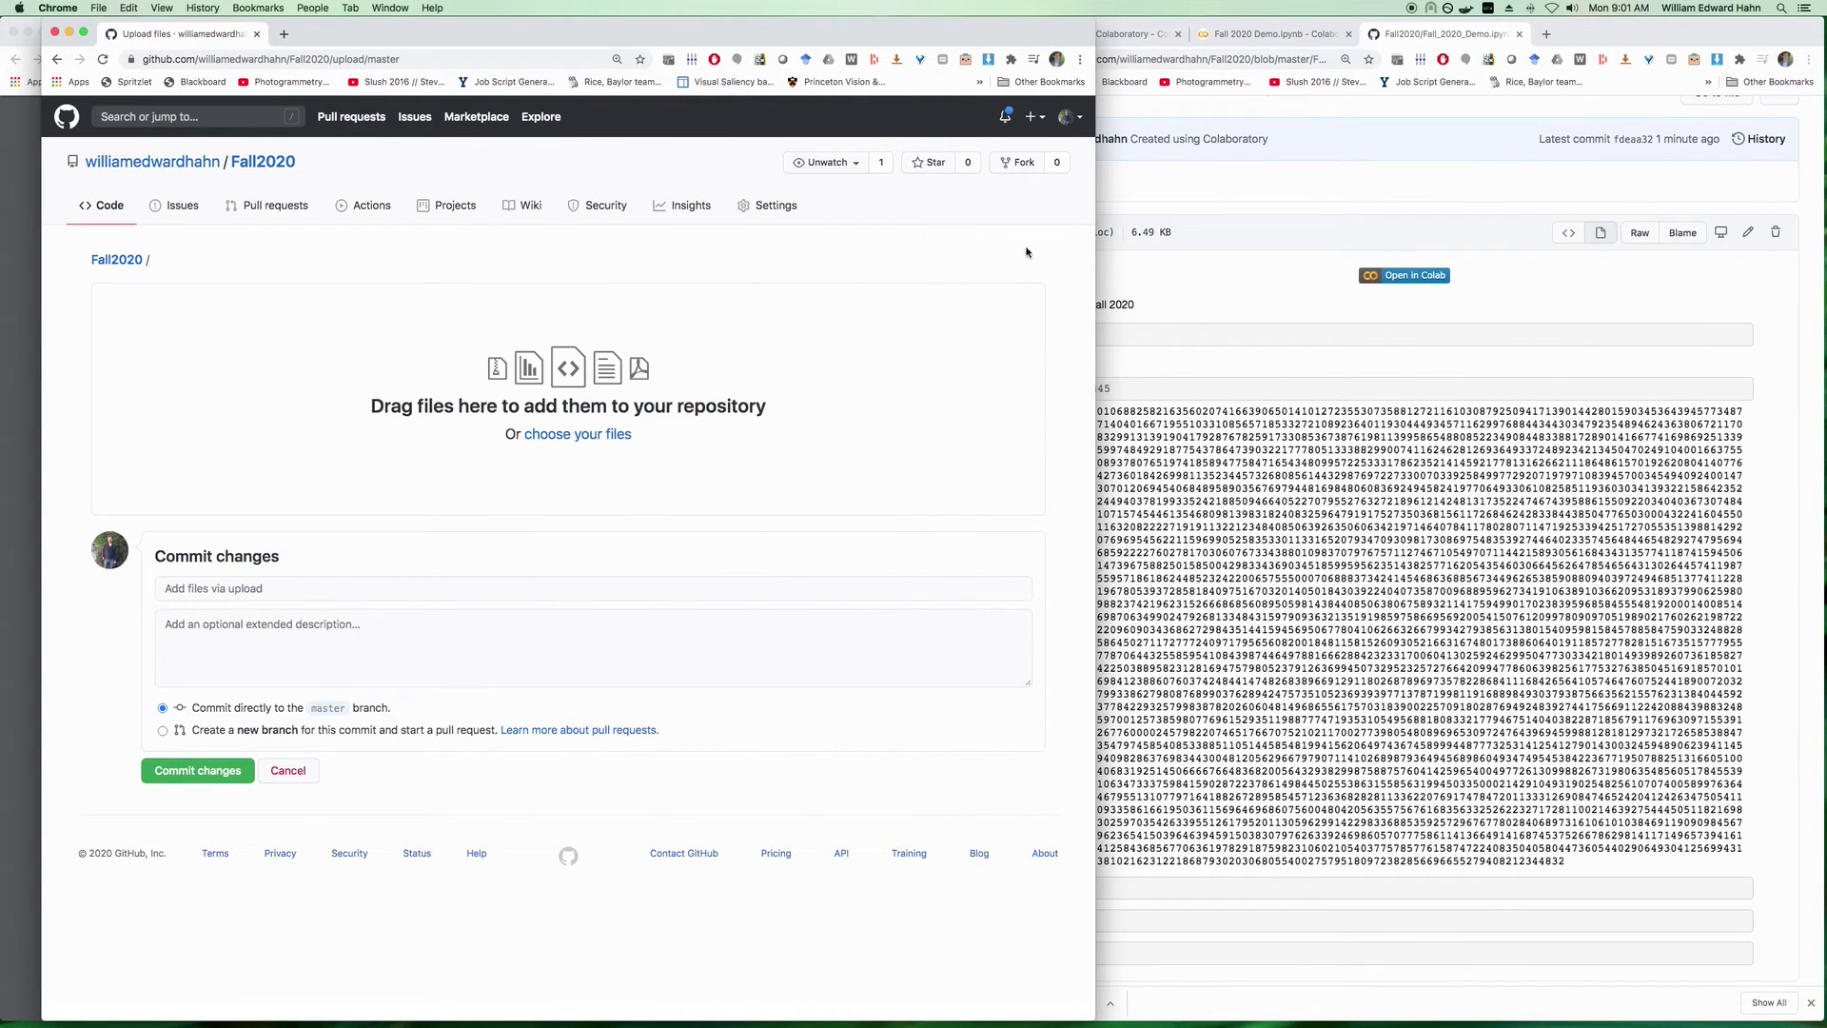
drag(1096, 253, 1186, 252)
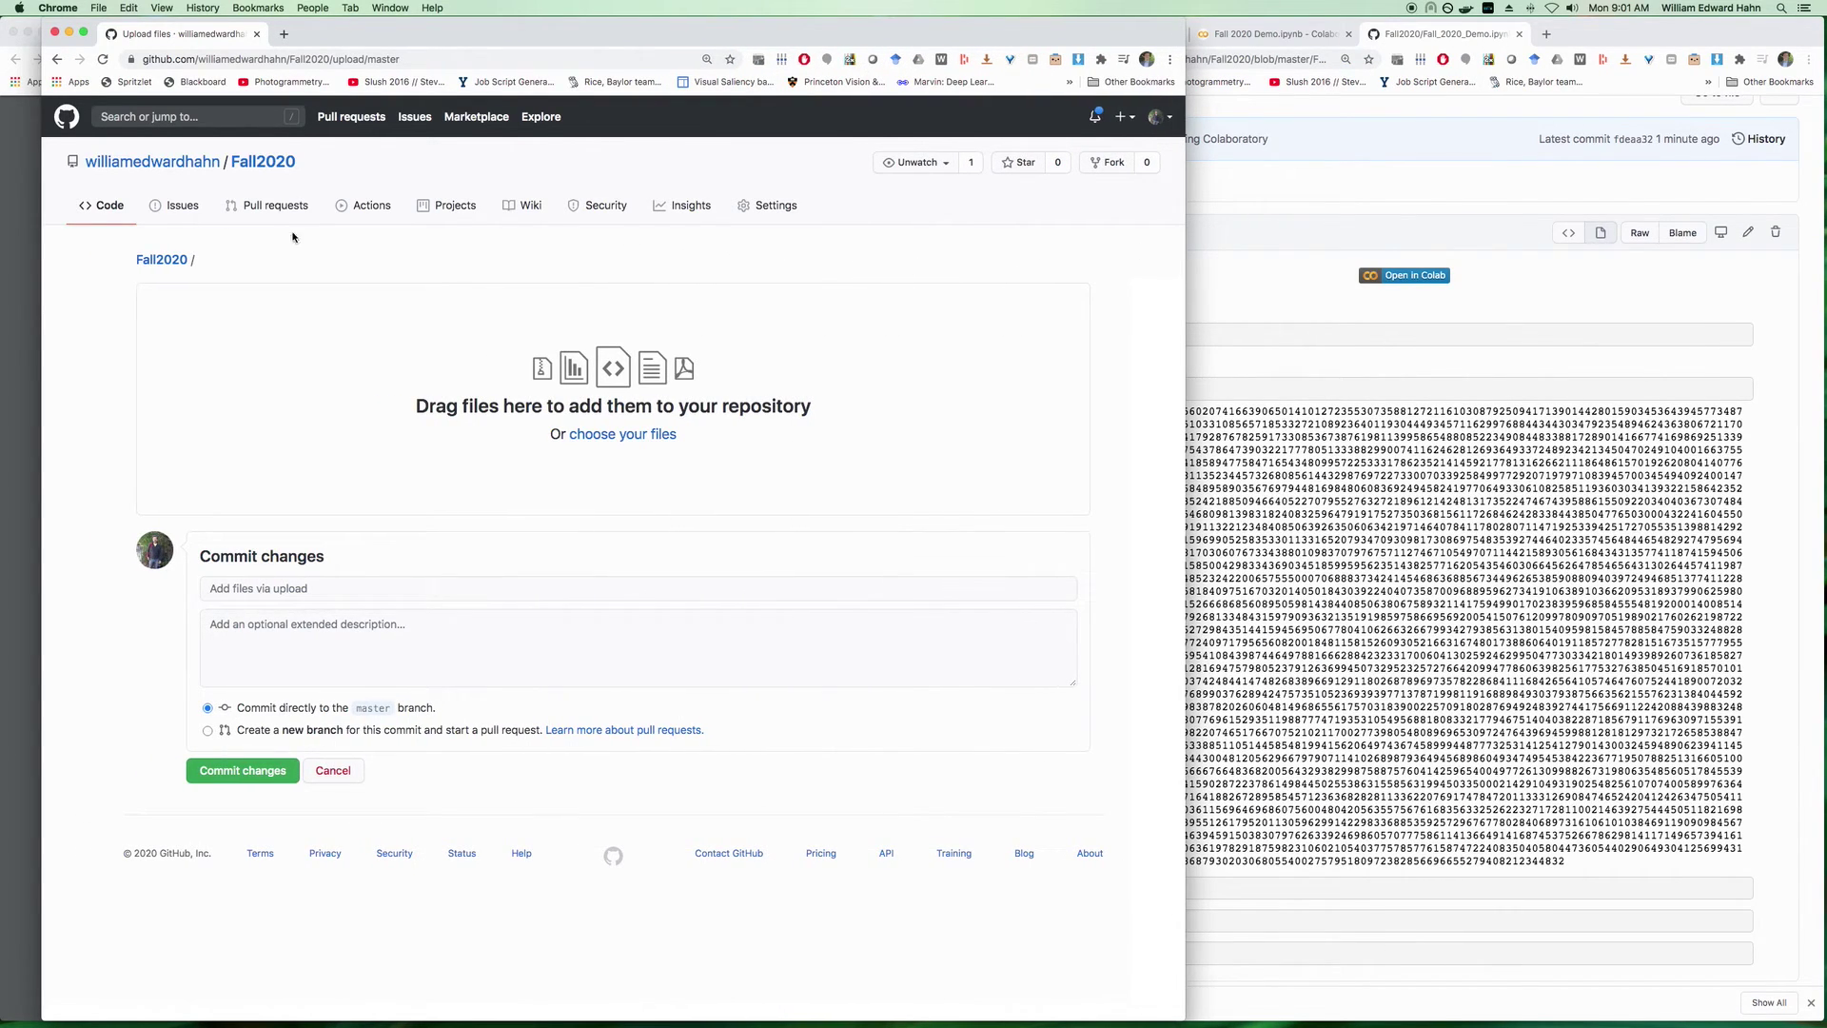
Upload Demo_Fall_2020.pdf to the Fall2020 repository and commit it directly to the master branch.
click(264, 163)
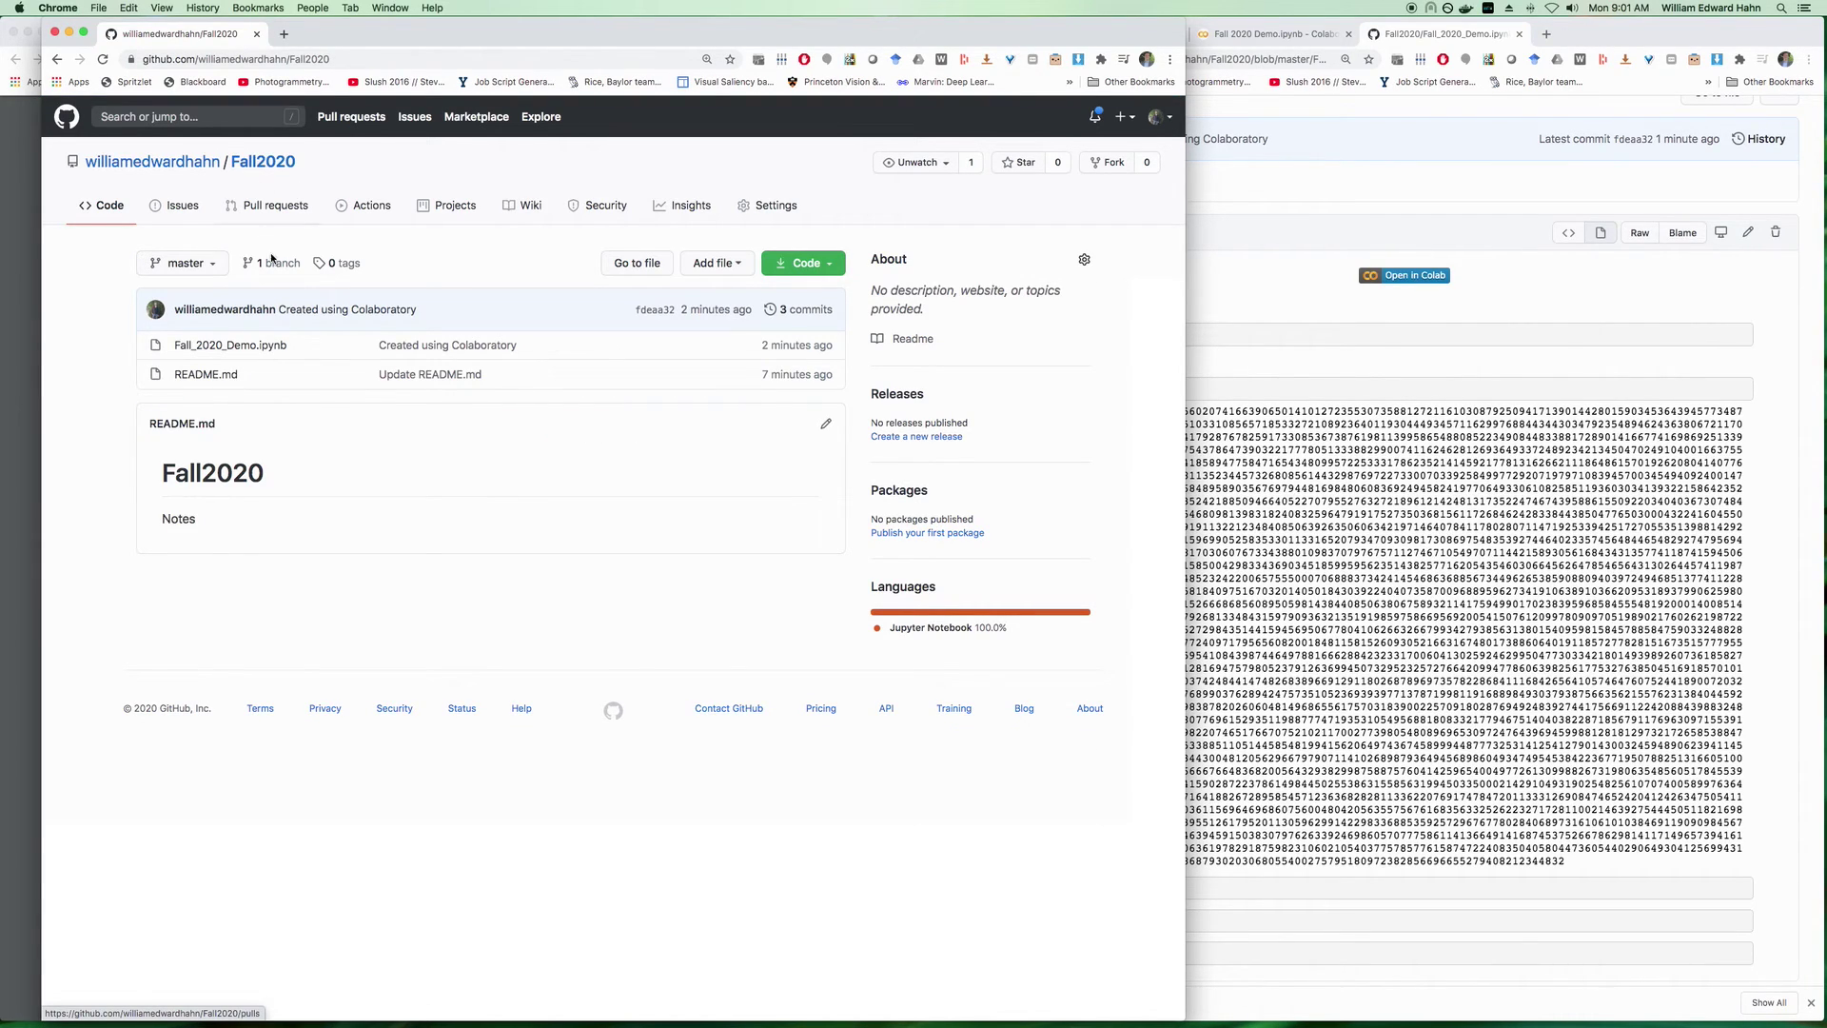
click(739, 267)
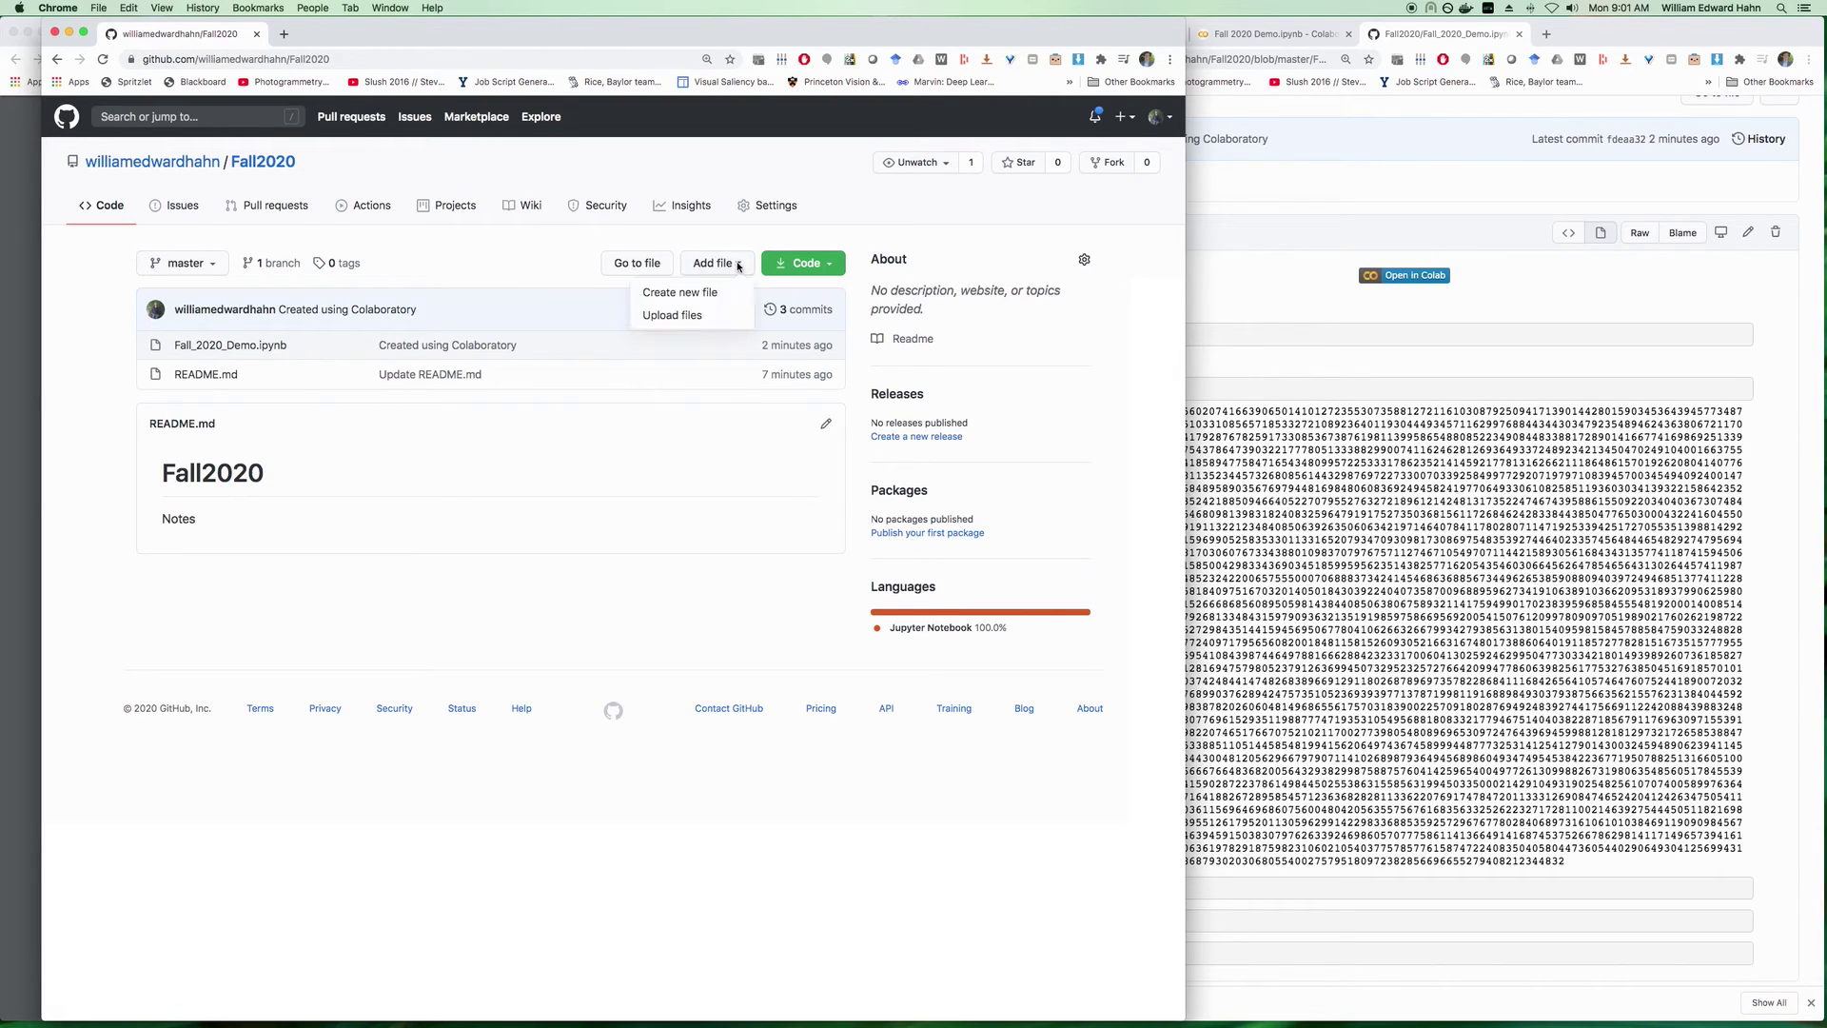
click(685, 318)
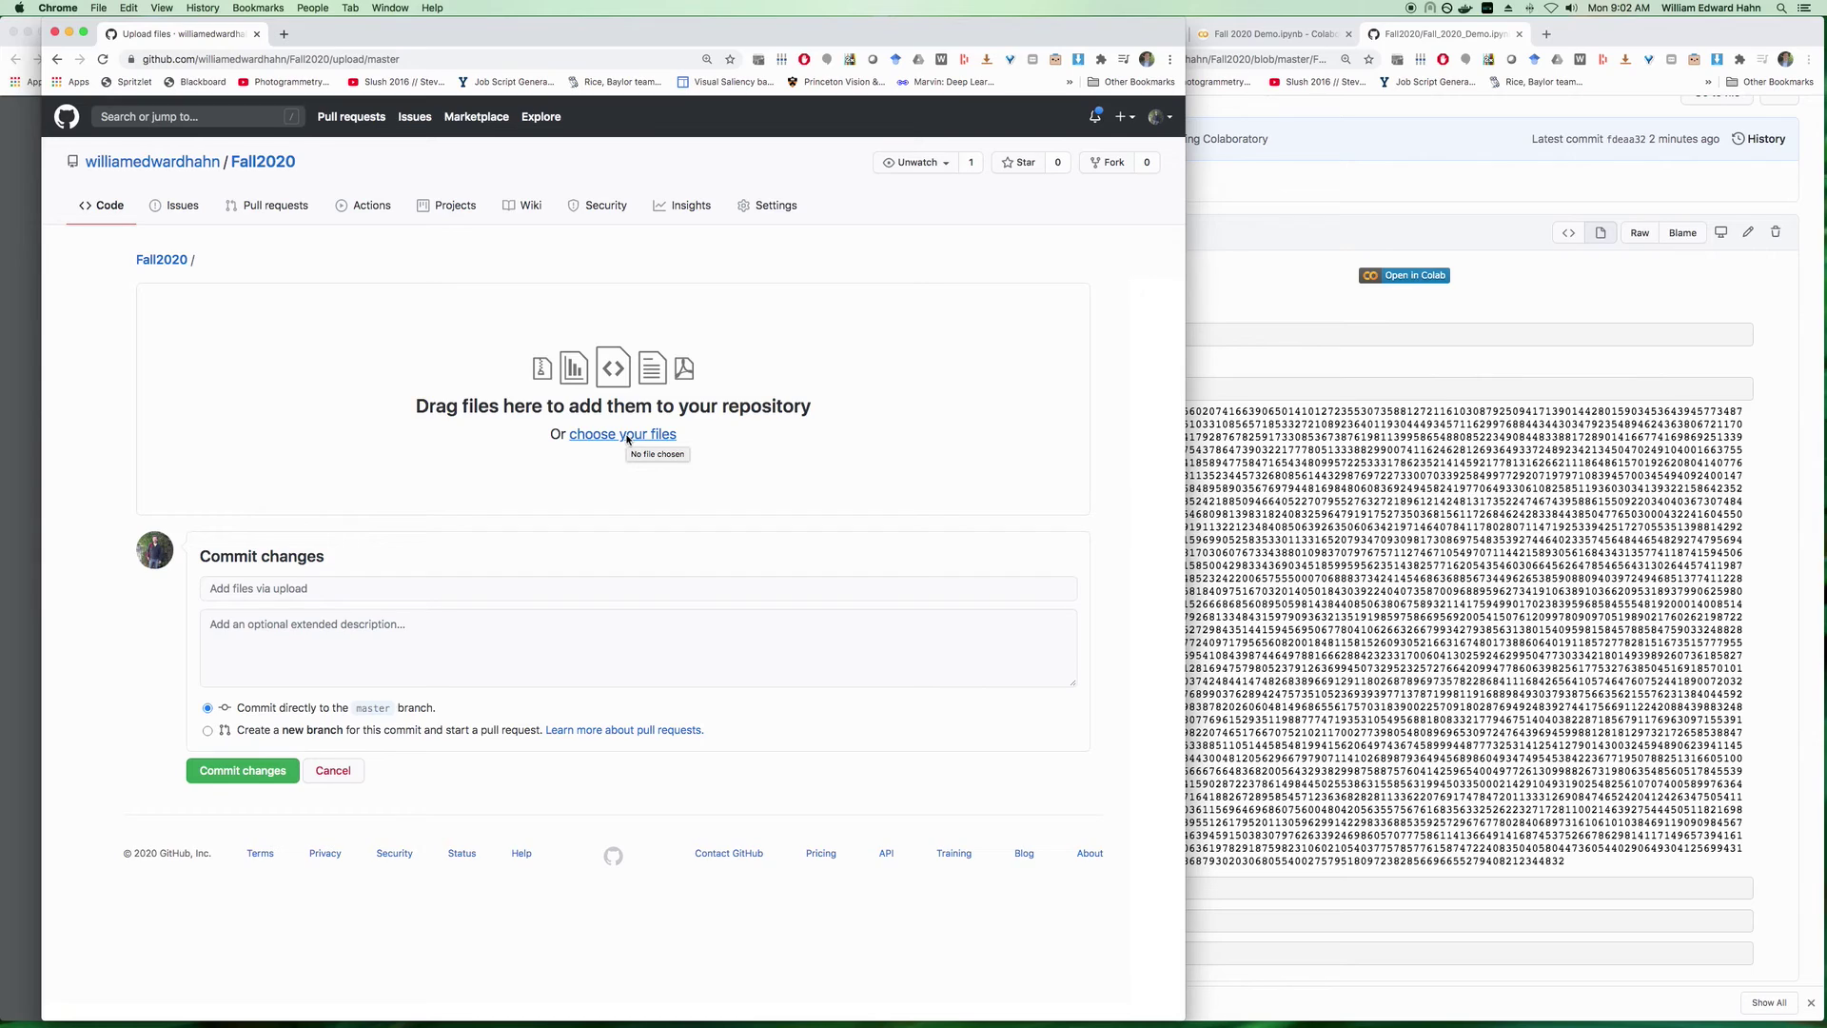
click(627, 436)
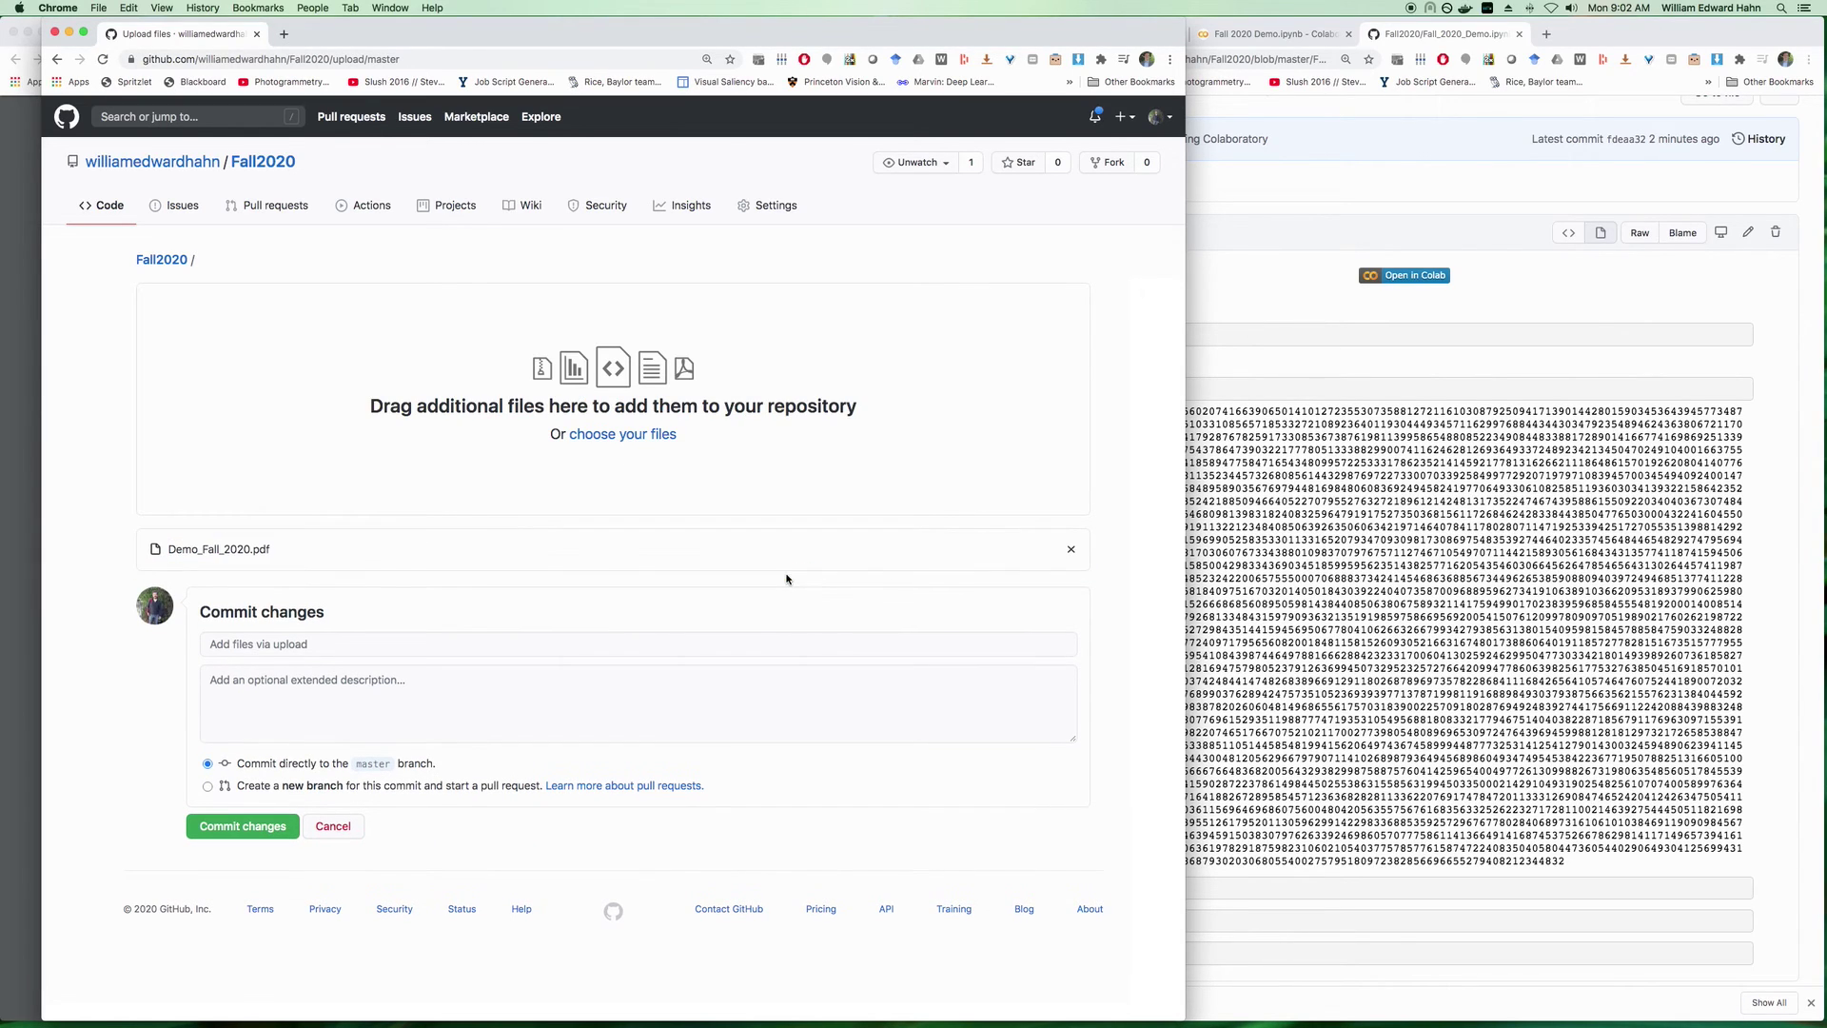
click(229, 835)
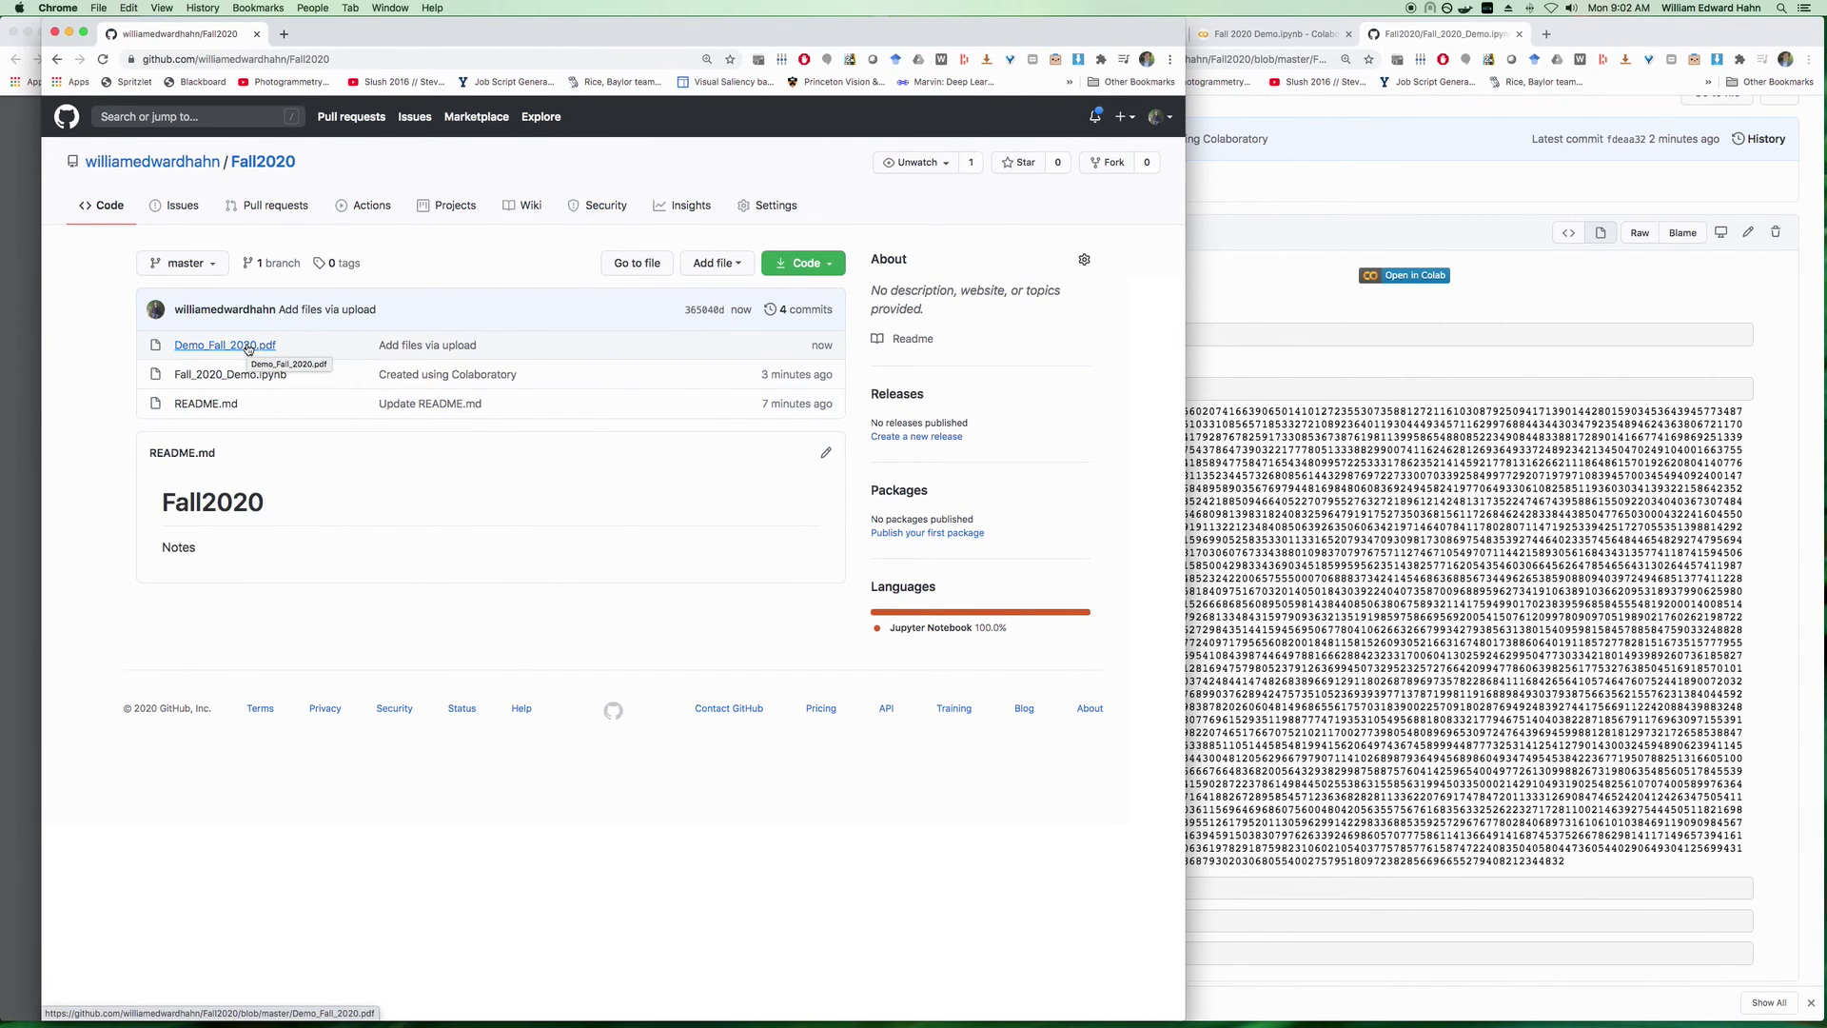
Look through the uploaded Demo_Fall_2020.pdf on GitHub, and return to the Fall2020 repository's file list.
click(203, 352)
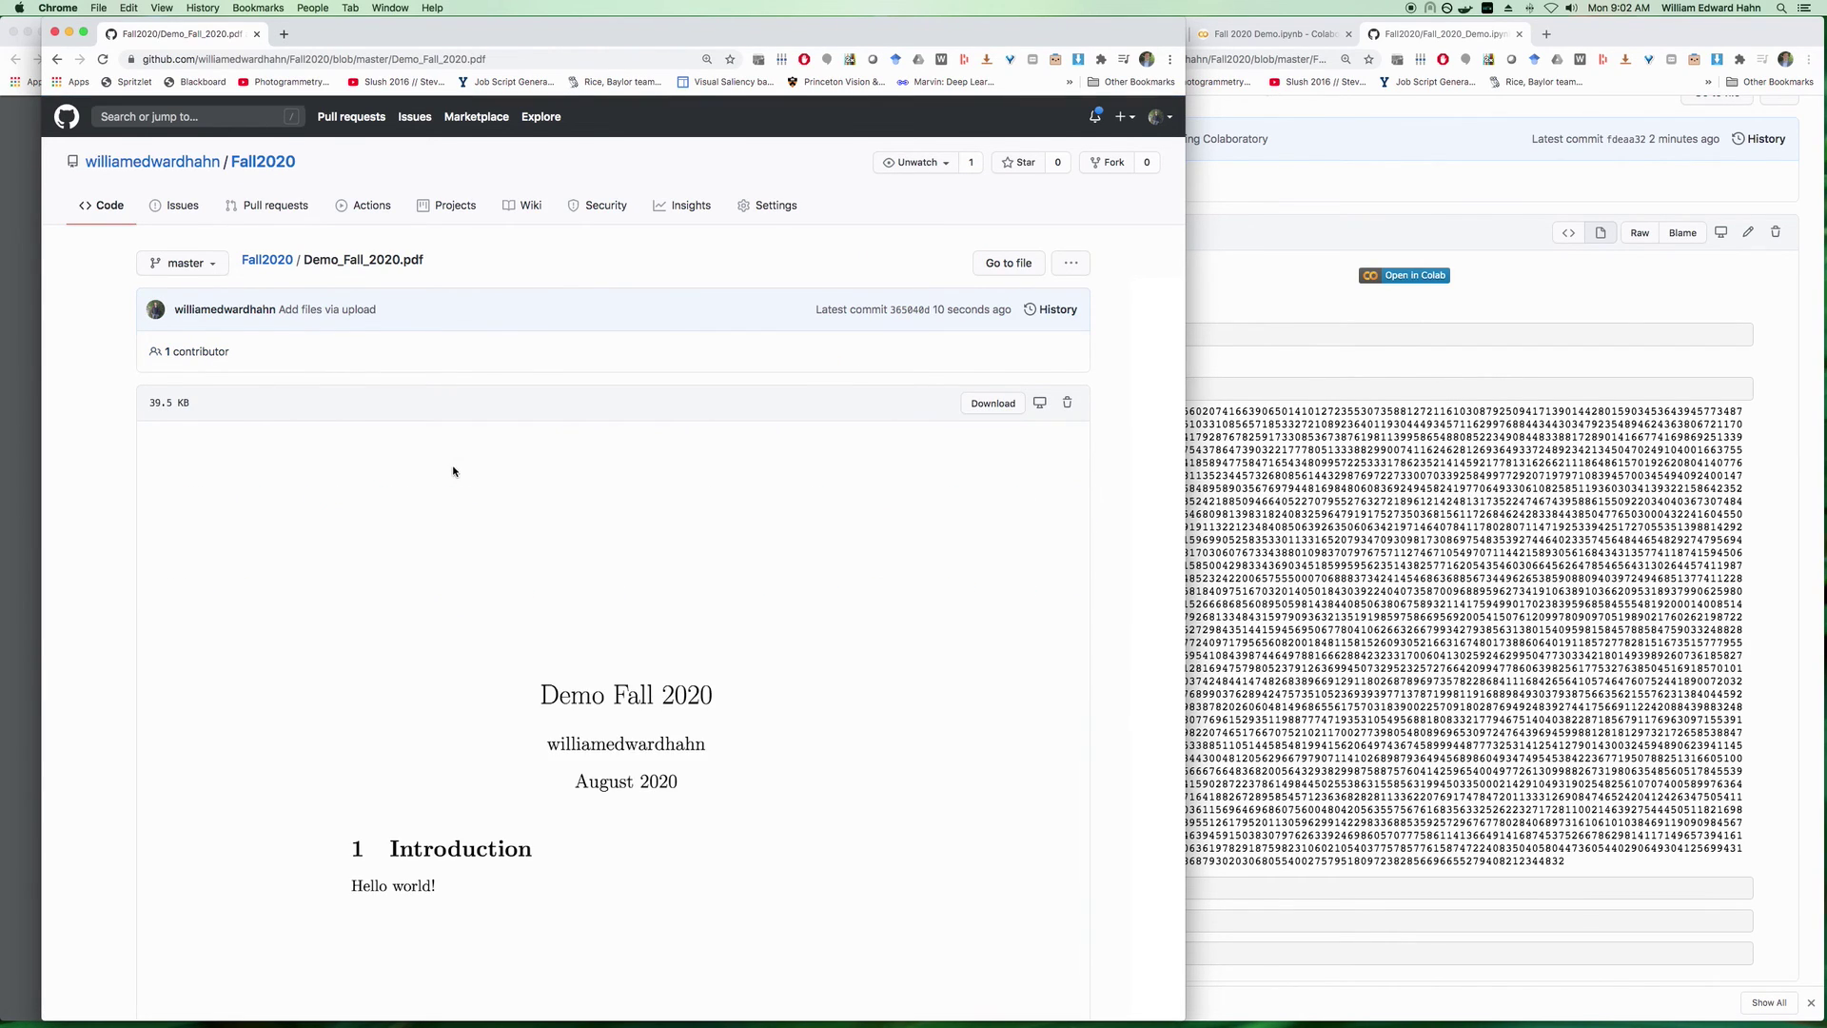
scroll(485, 556, down, 5)
scroll(486, 557, up, 5)
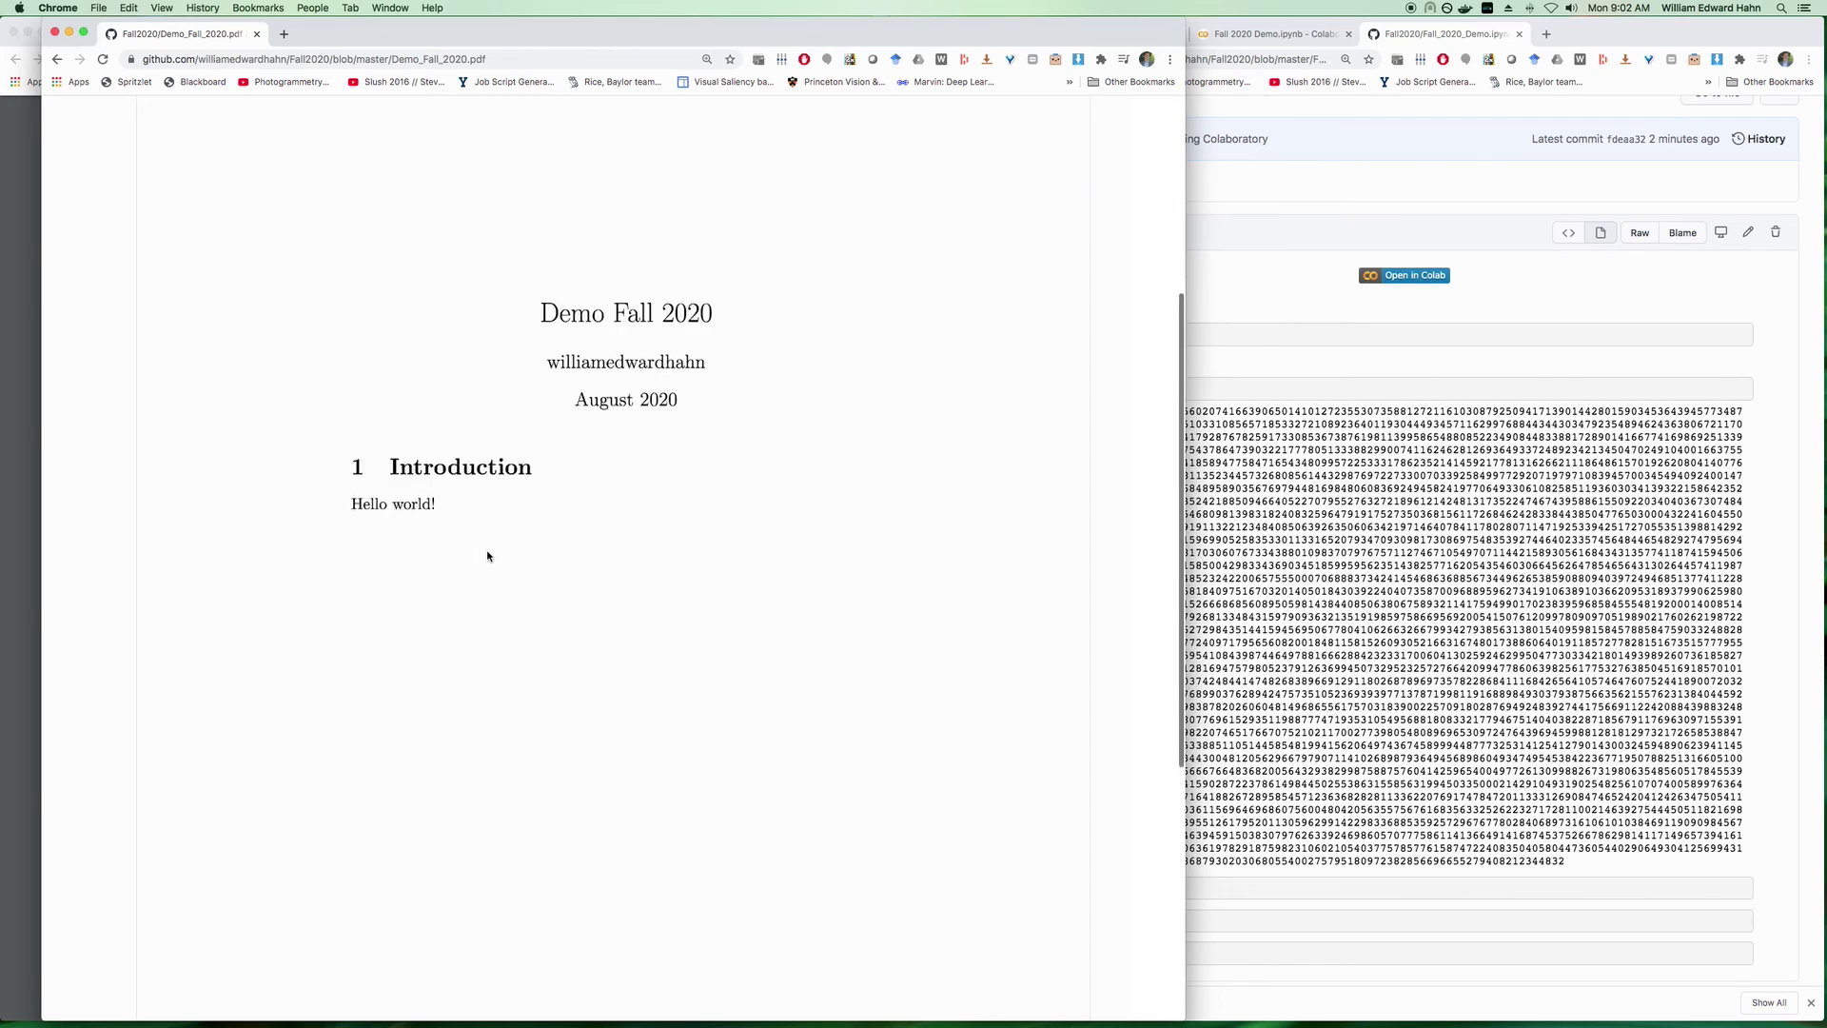
click(287, 166)
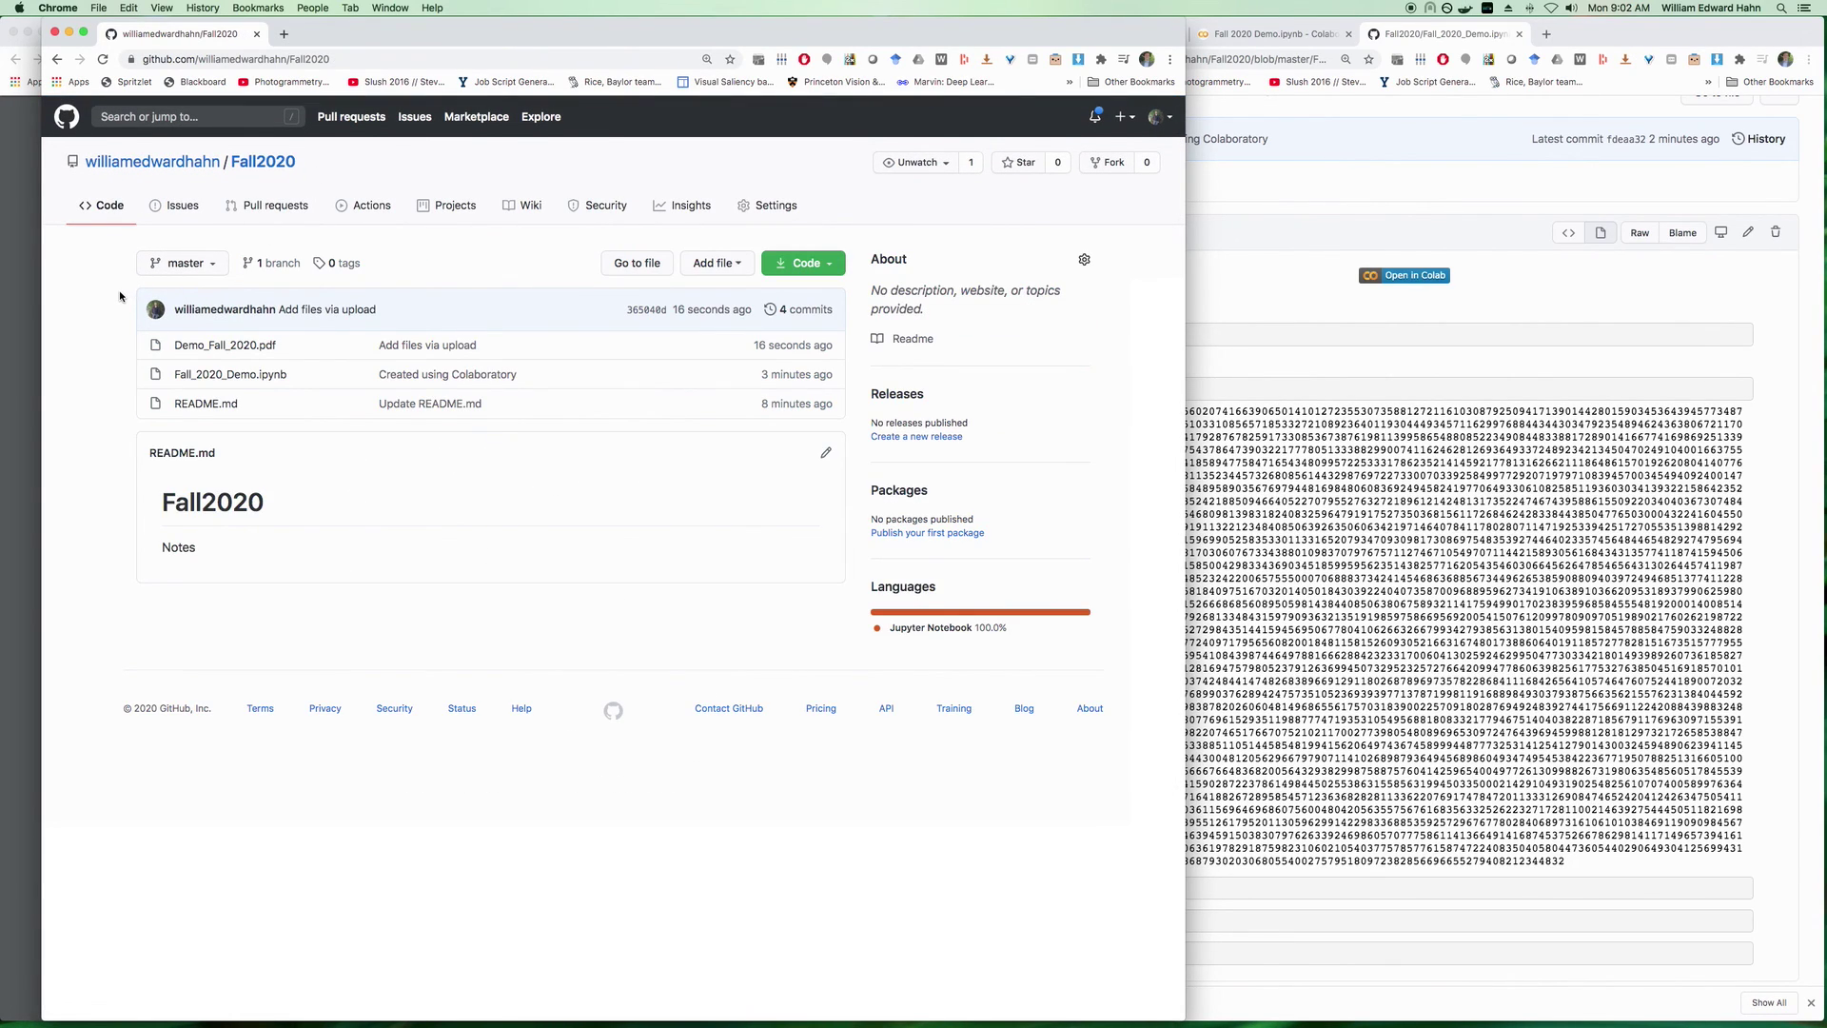
Shift the Fall2020 repository window aside, and view the committed notebook, the downloaded PDF and the repository in turn.
drag(497, 38, 722, 38)
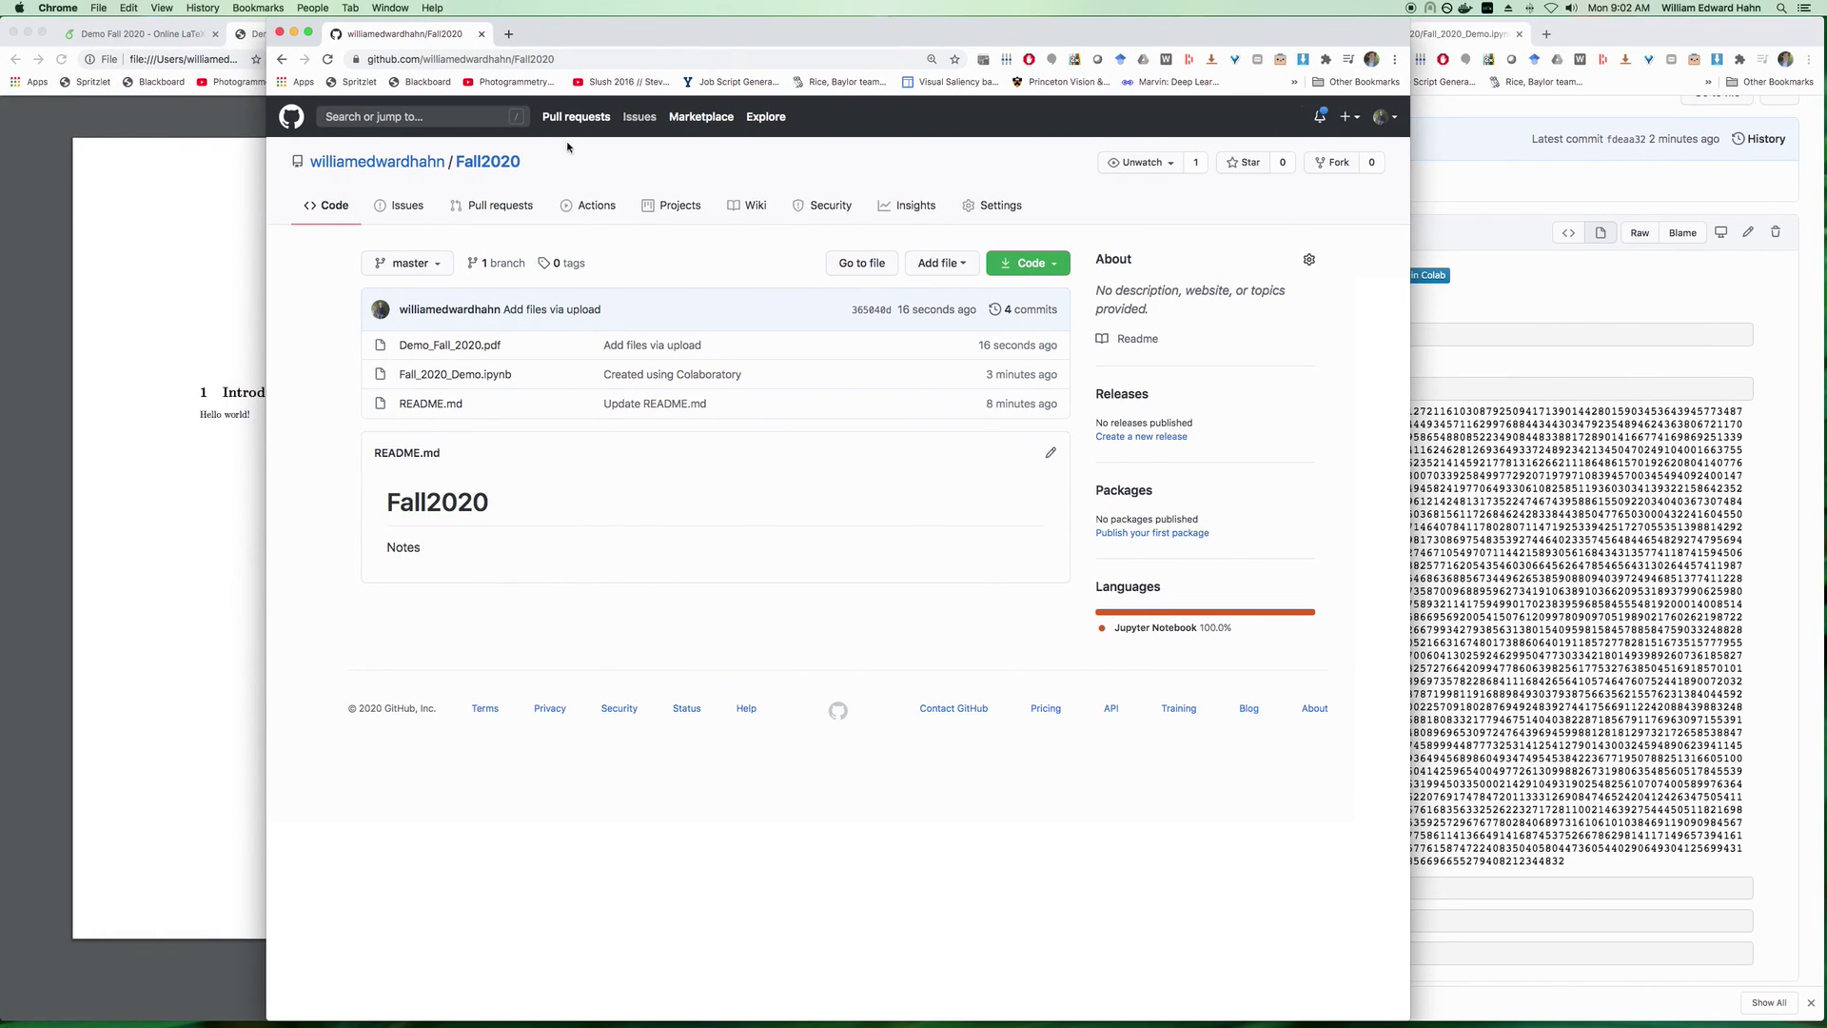
click(157, 279)
click(1172, 89)
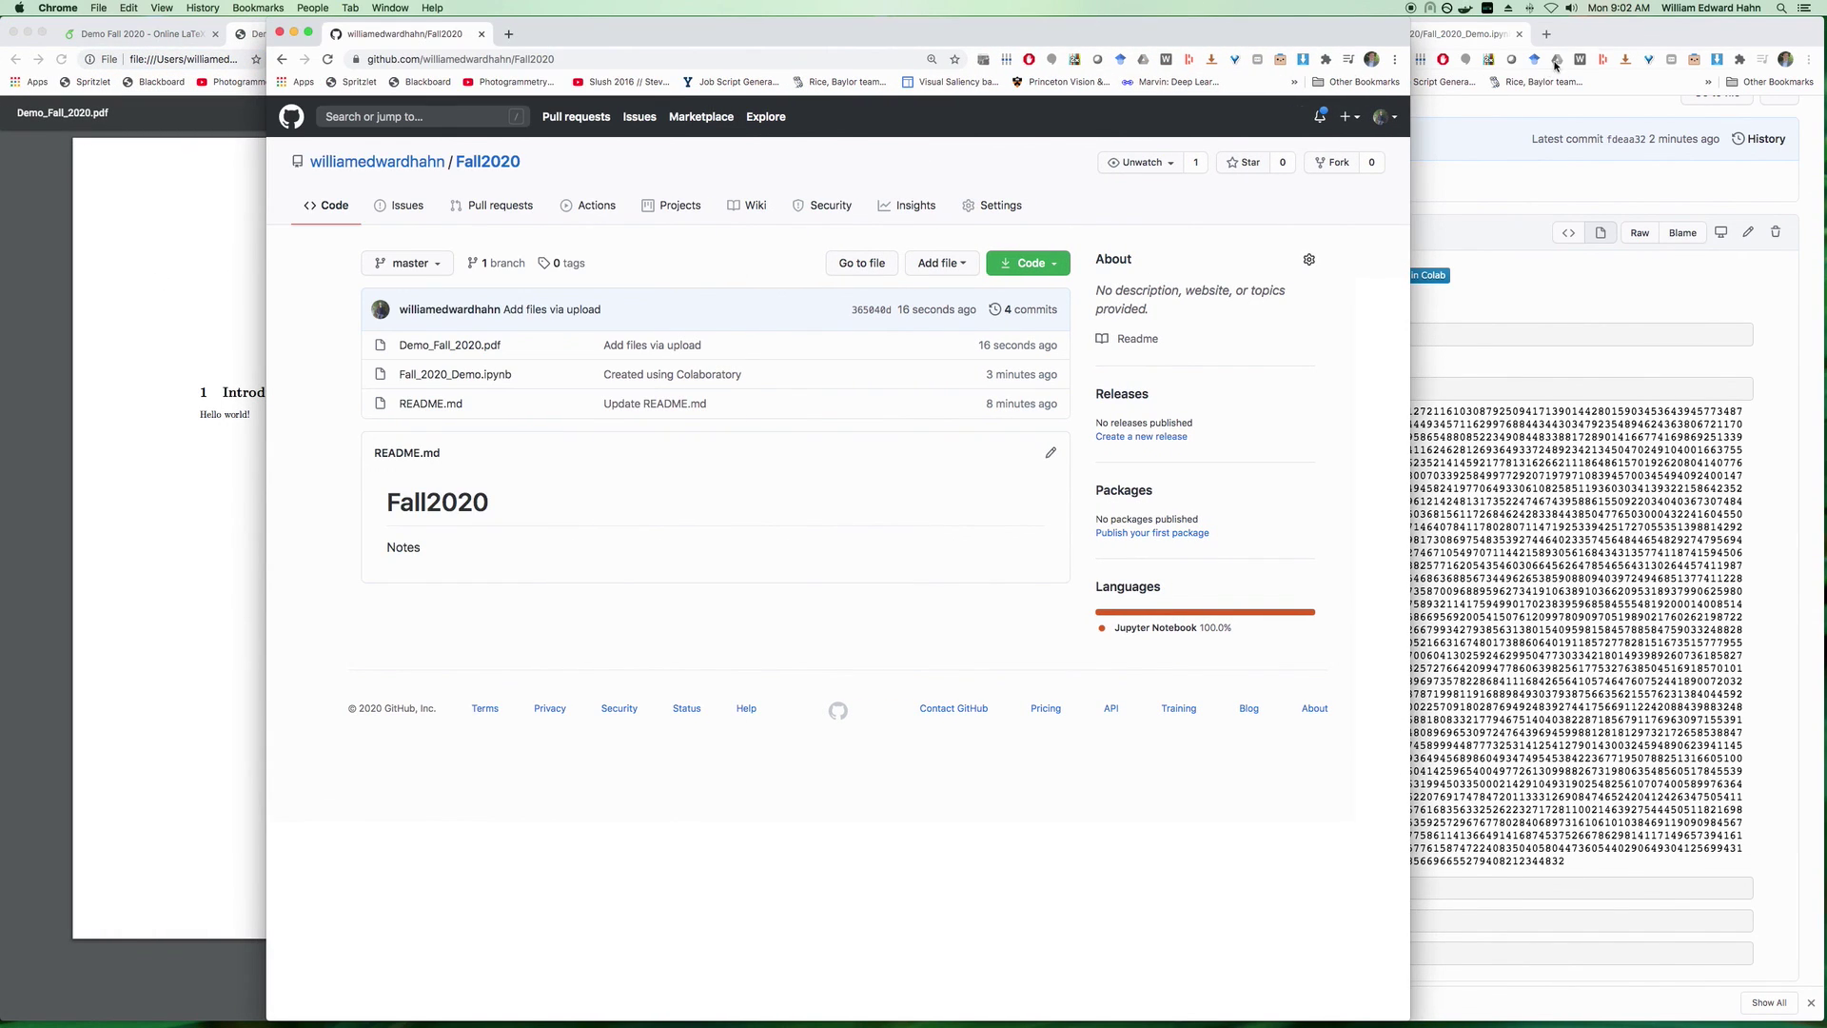
click(1579, 39)
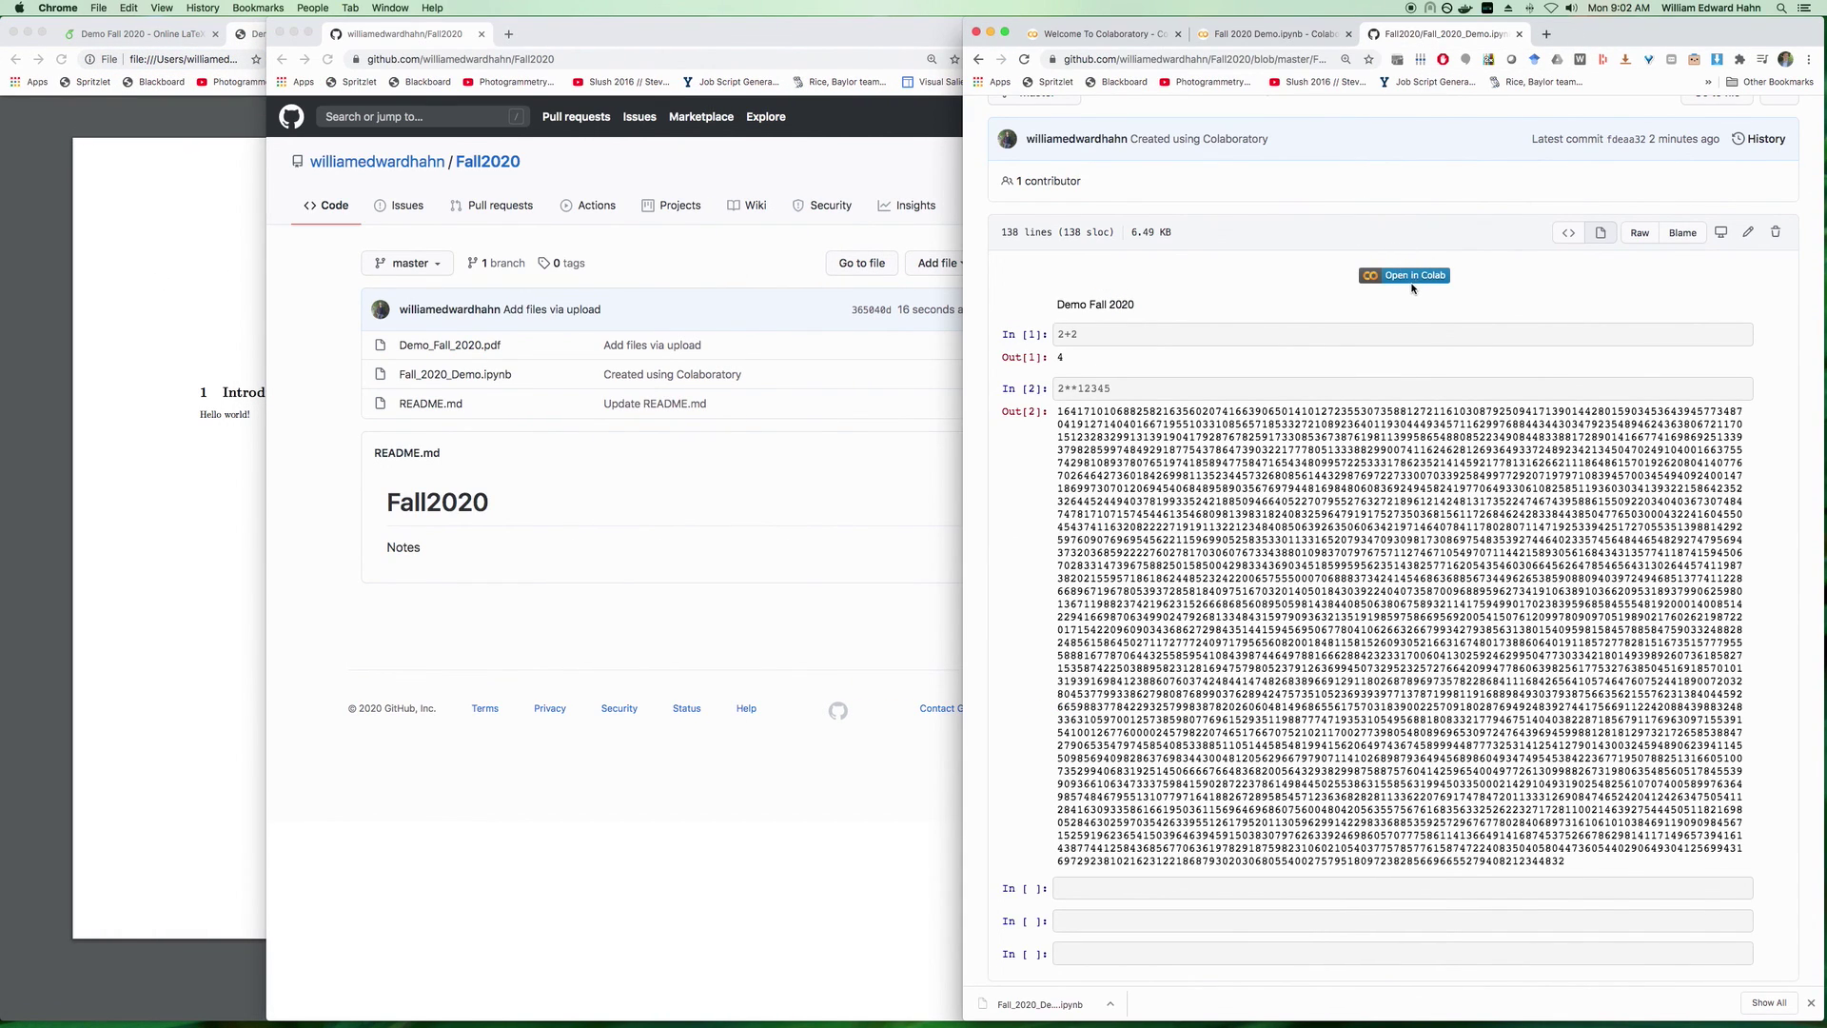
click(172, 506)
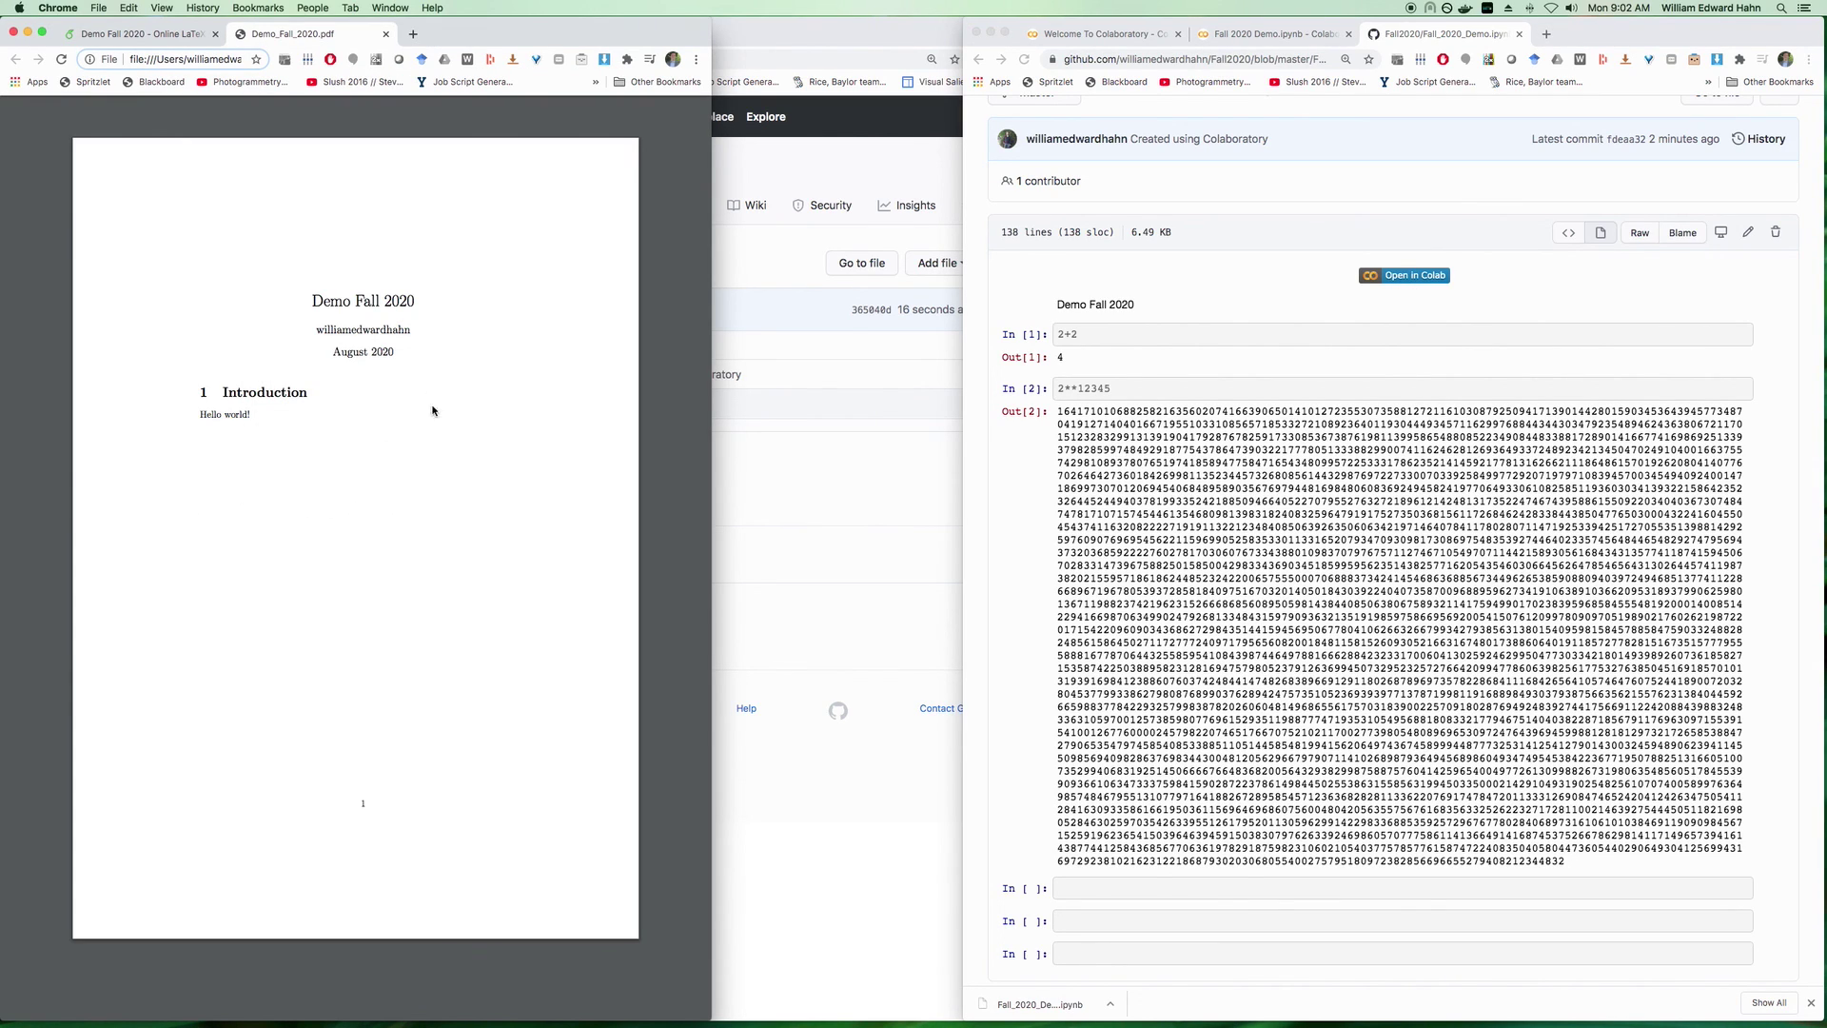
click(773, 473)
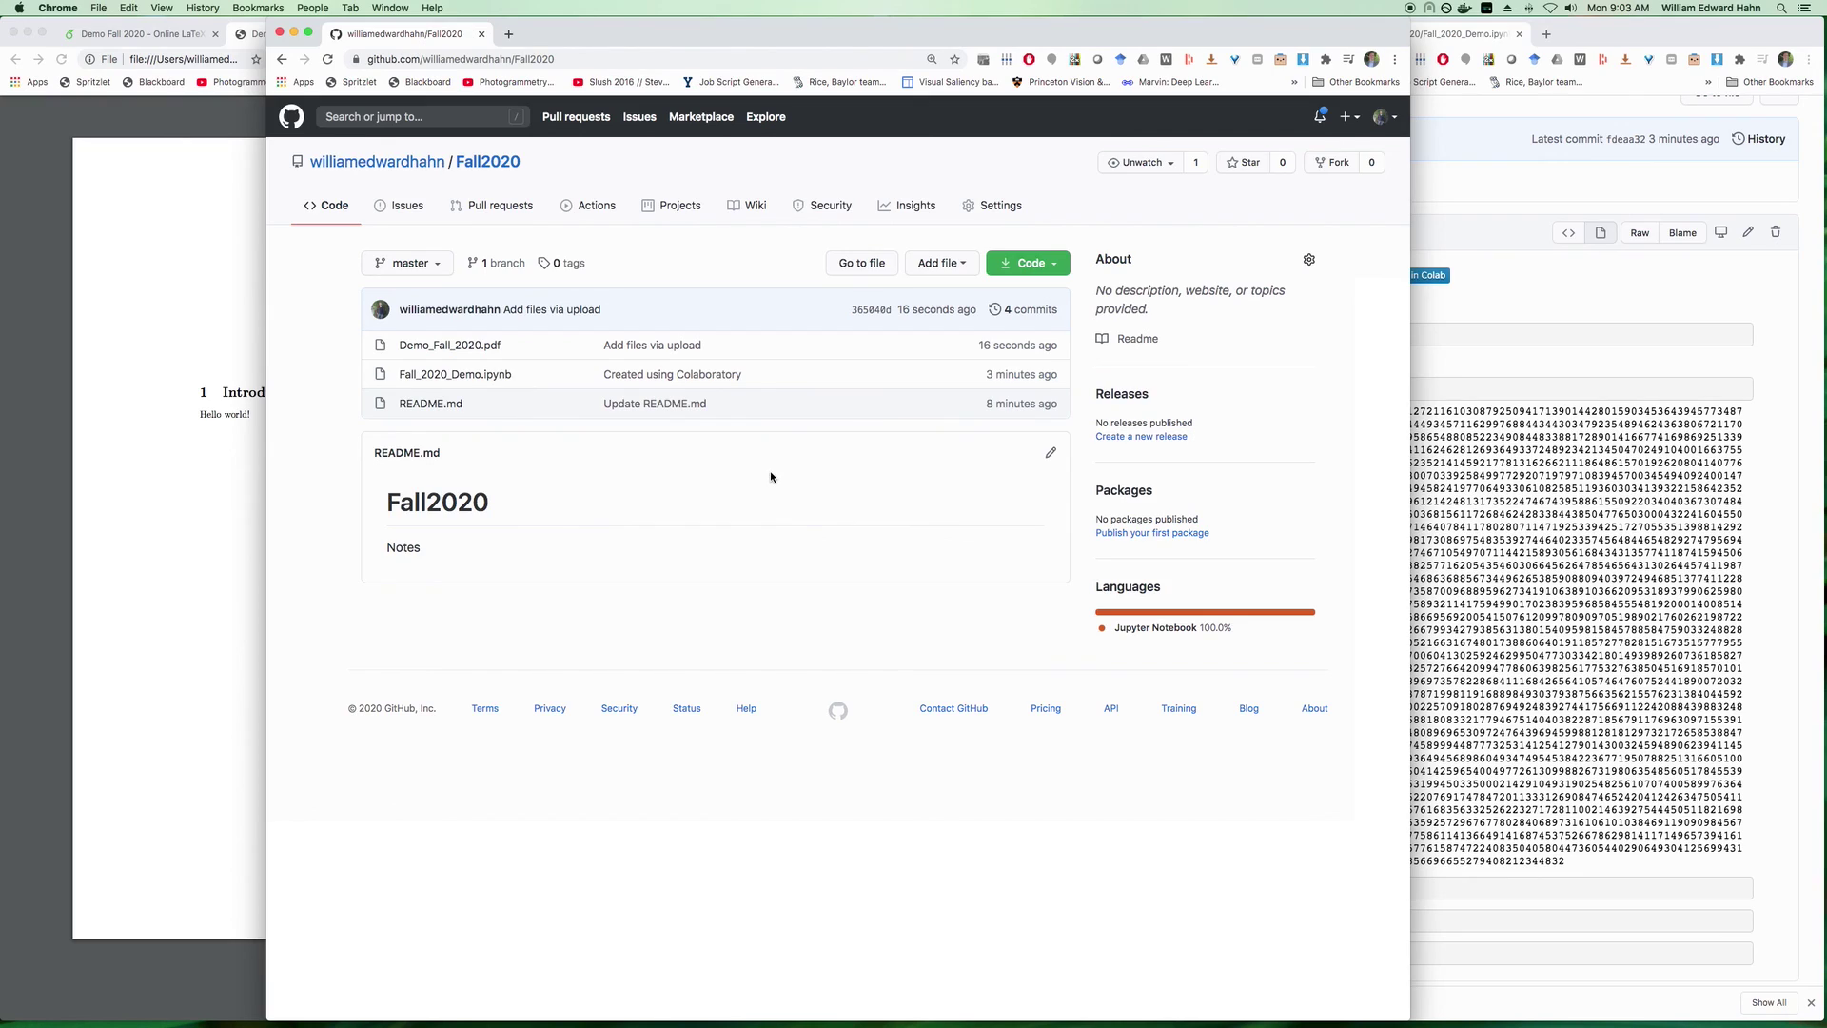